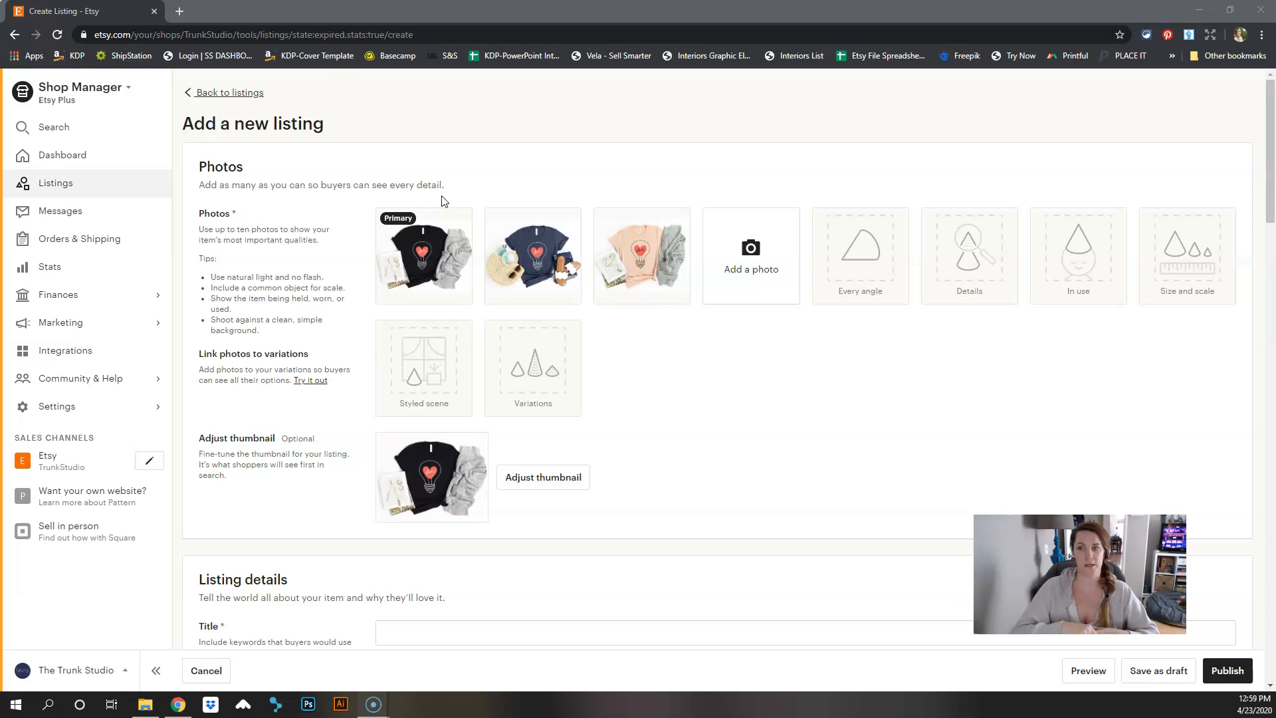
# - Add the unisex t-shirt size chart and the processing and ship times image to the listing photos
pyautogui.moveTo(649, 272)
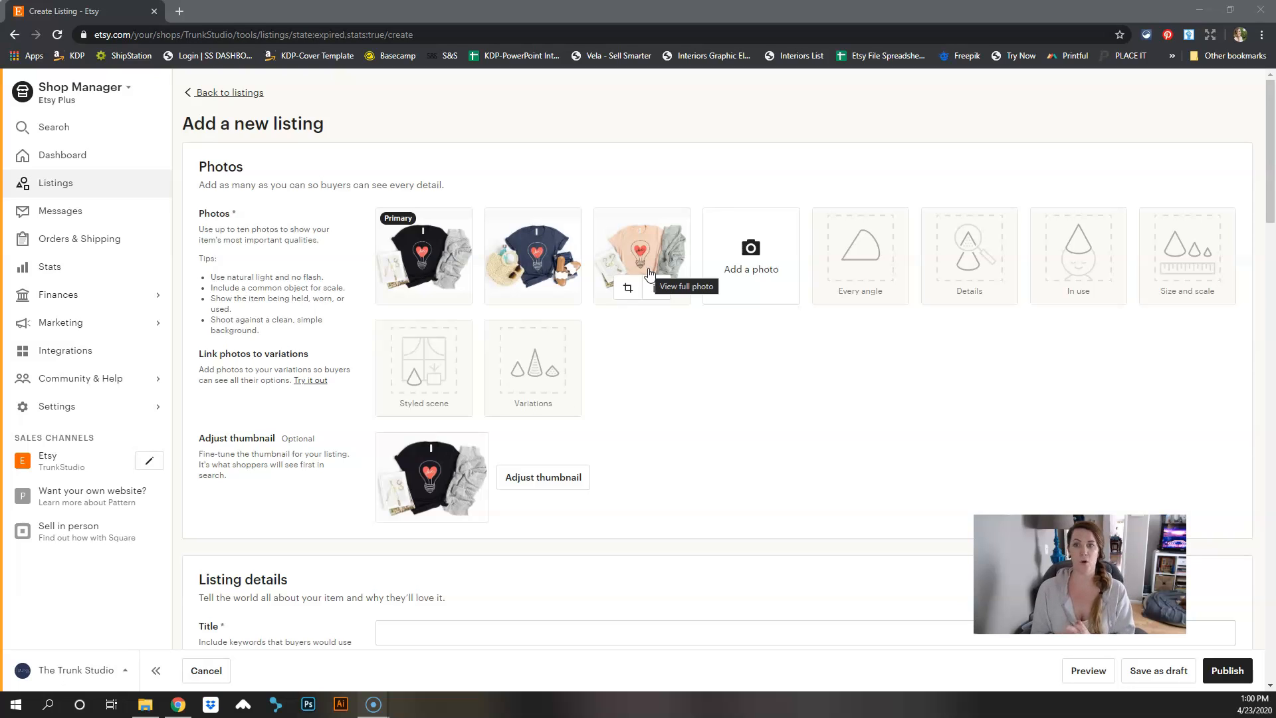
pyautogui.moveTo(392, 373); pyautogui.dragTo(745, 249)
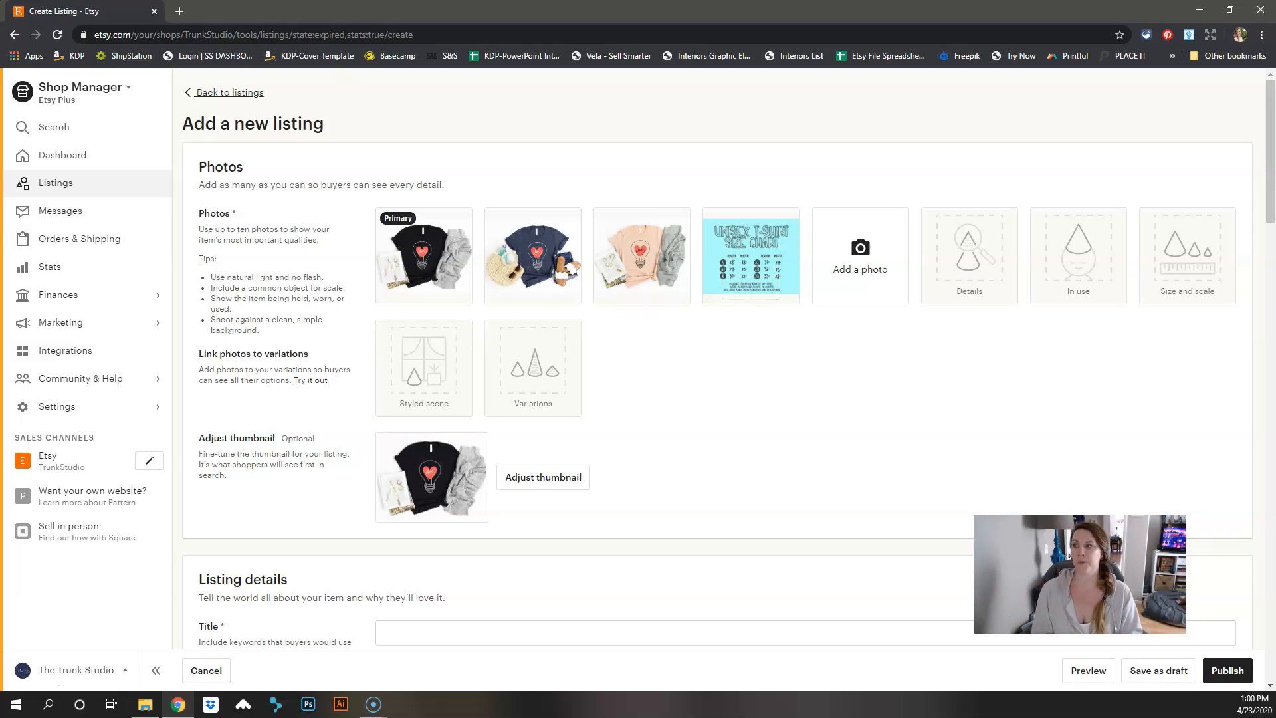
pyautogui.moveTo(815, 0); pyautogui.dragTo(881, 264)
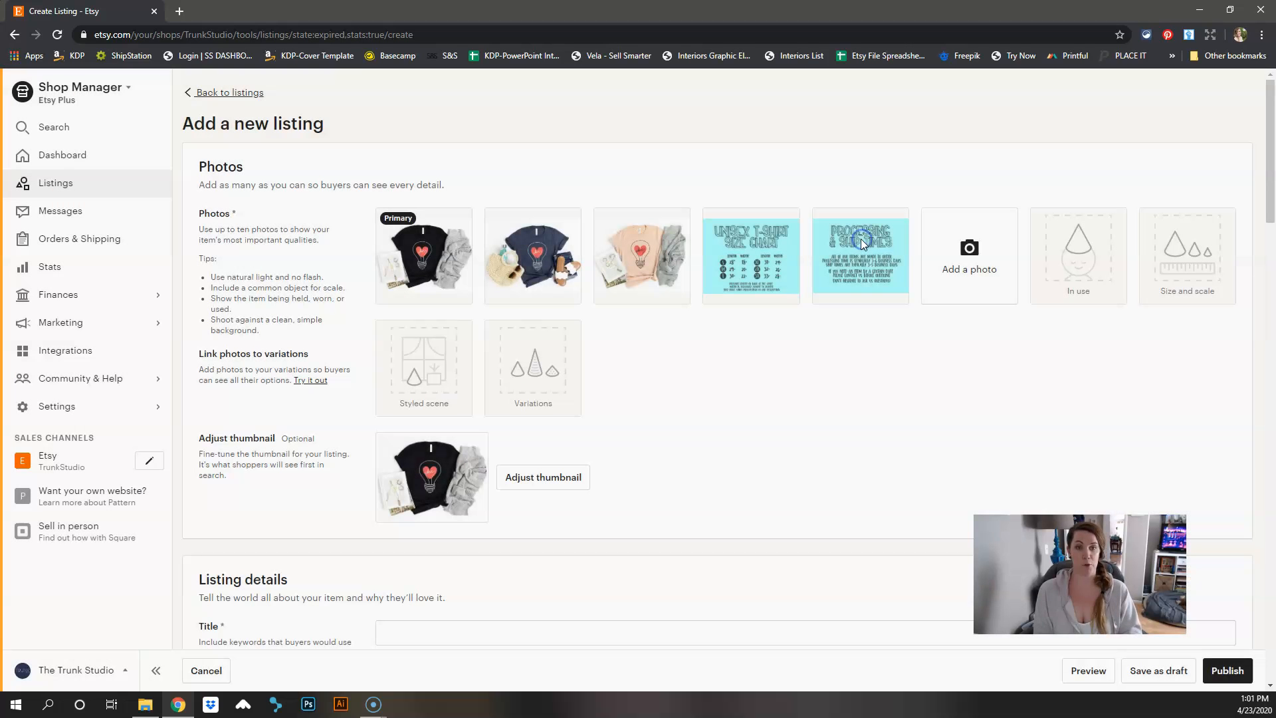
# - View the processing and ship times photo at full size and close it again
pyautogui.click(860, 238)
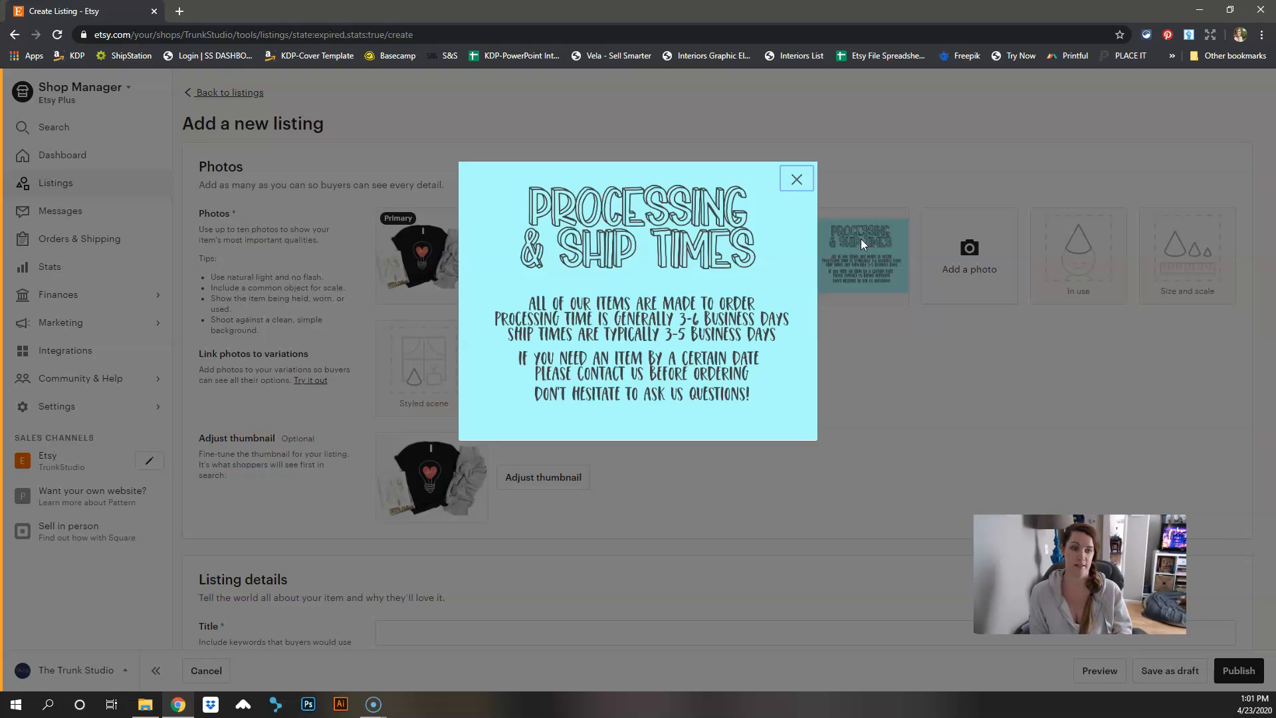
pyautogui.click(790, 180)
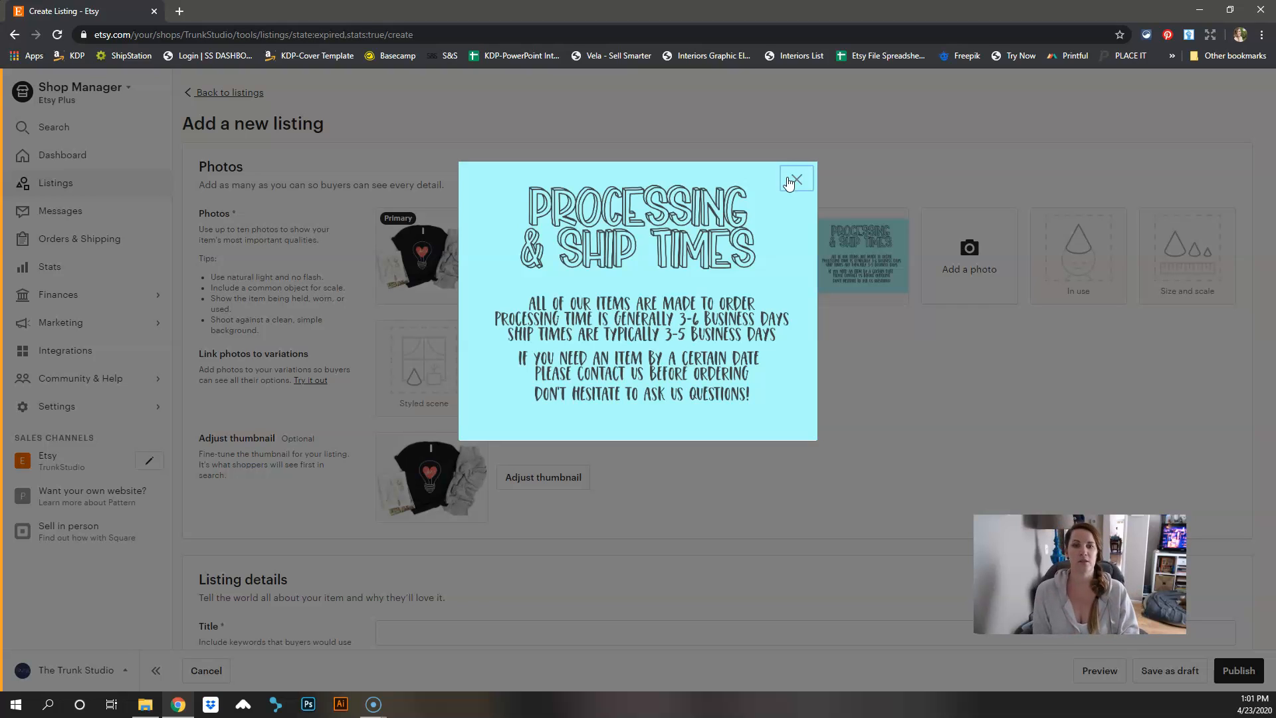
pyautogui.click(801, 181)
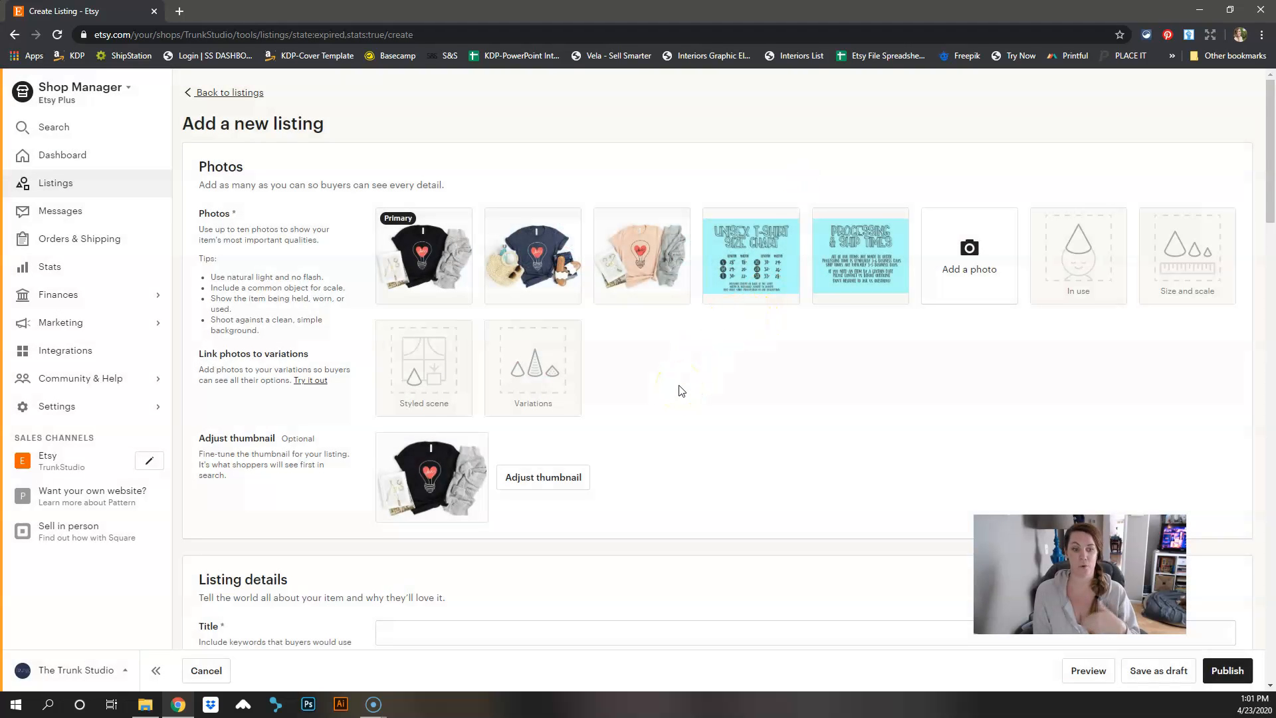
# - Set the listing's maker to "I did" and describe the item as "A finished product"
pyautogui.scroll(-3, 683, 423)
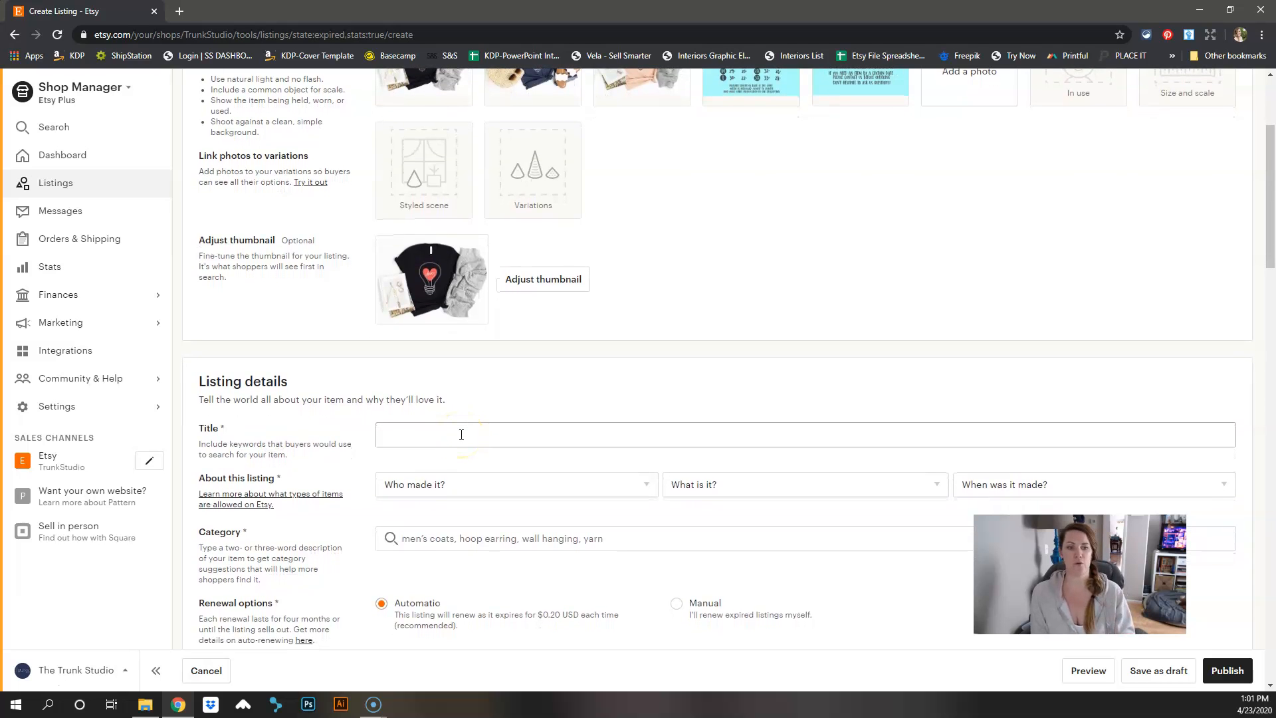
pyautogui.scroll(-2, 432, 440)
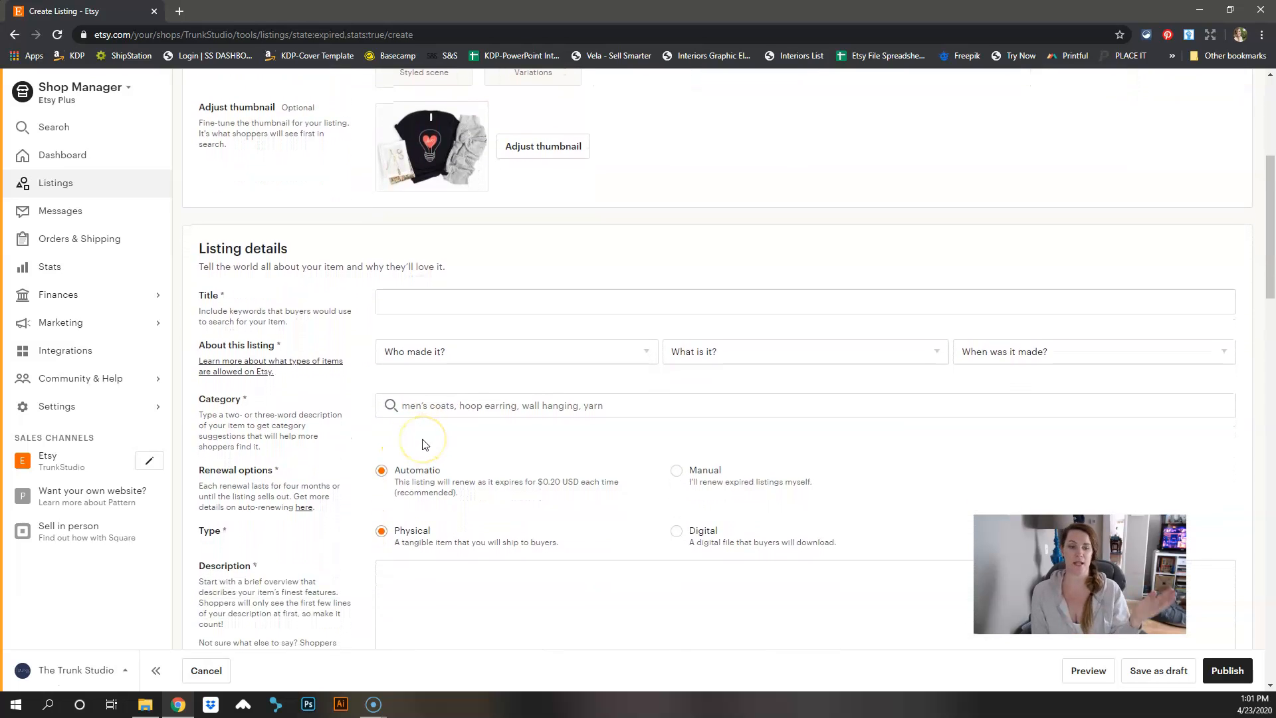
pyautogui.click(365, 454)
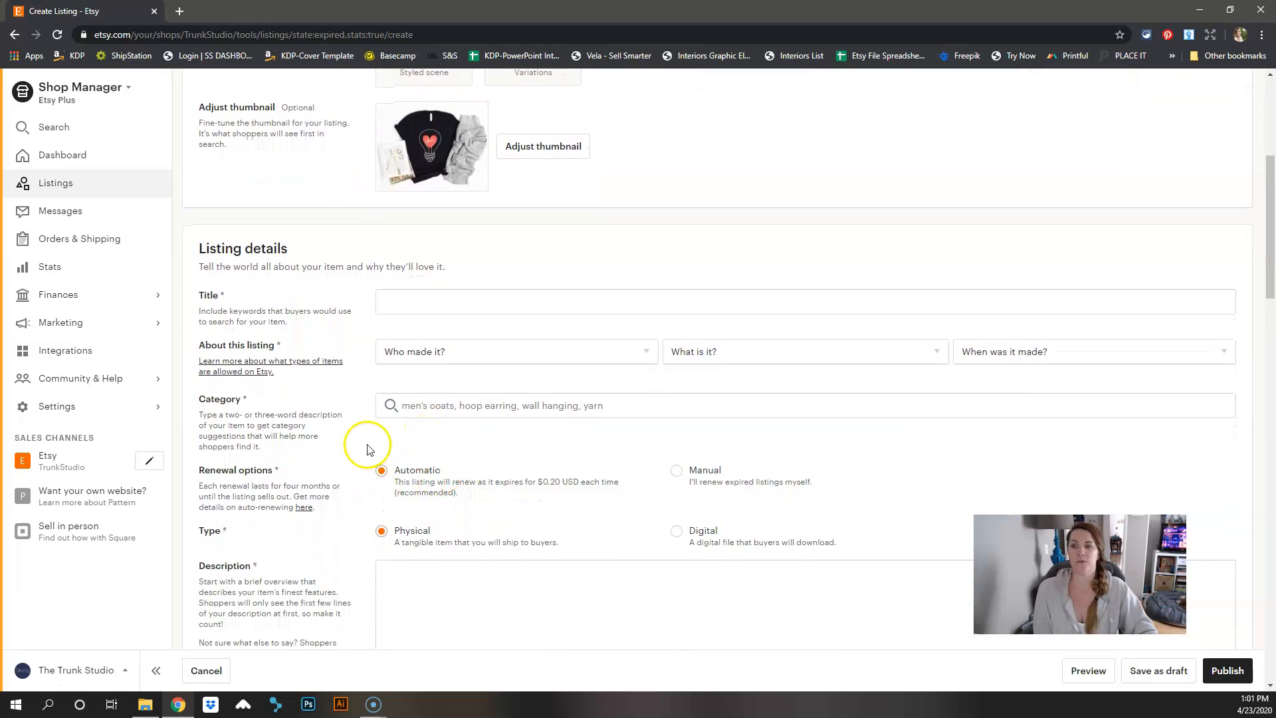
pyautogui.click(490, 353)
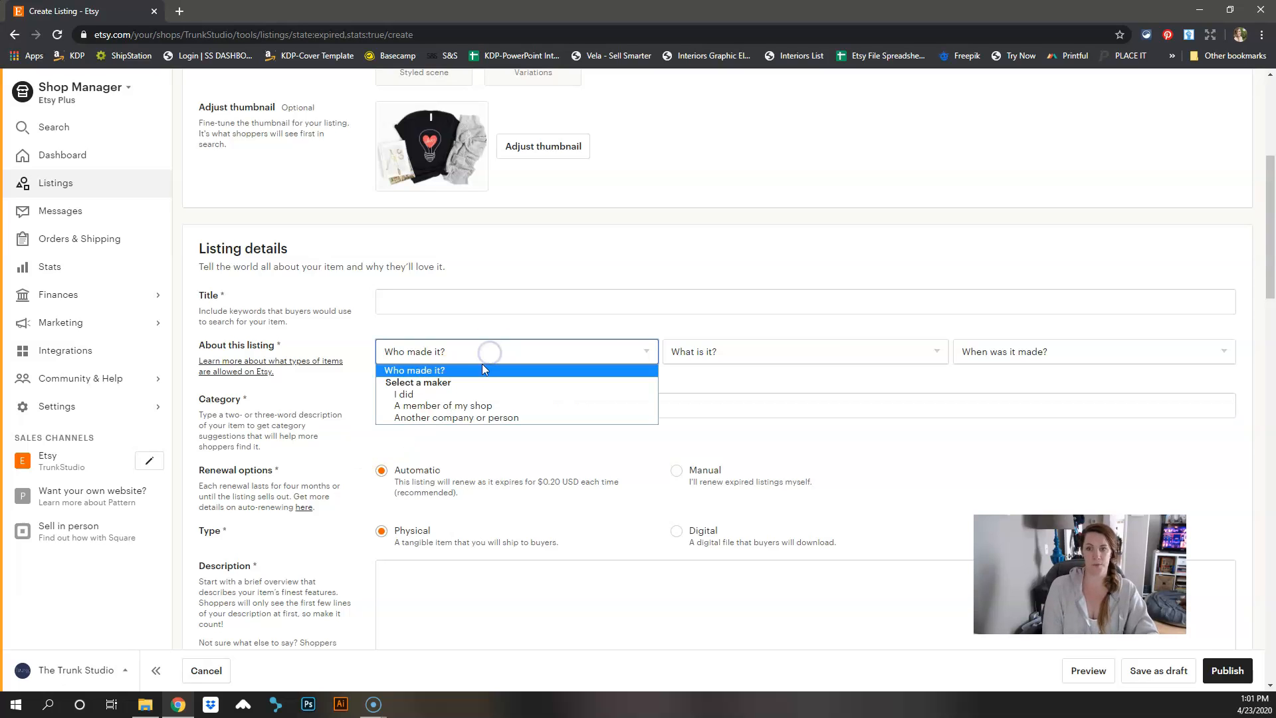
pyautogui.click(481, 390)
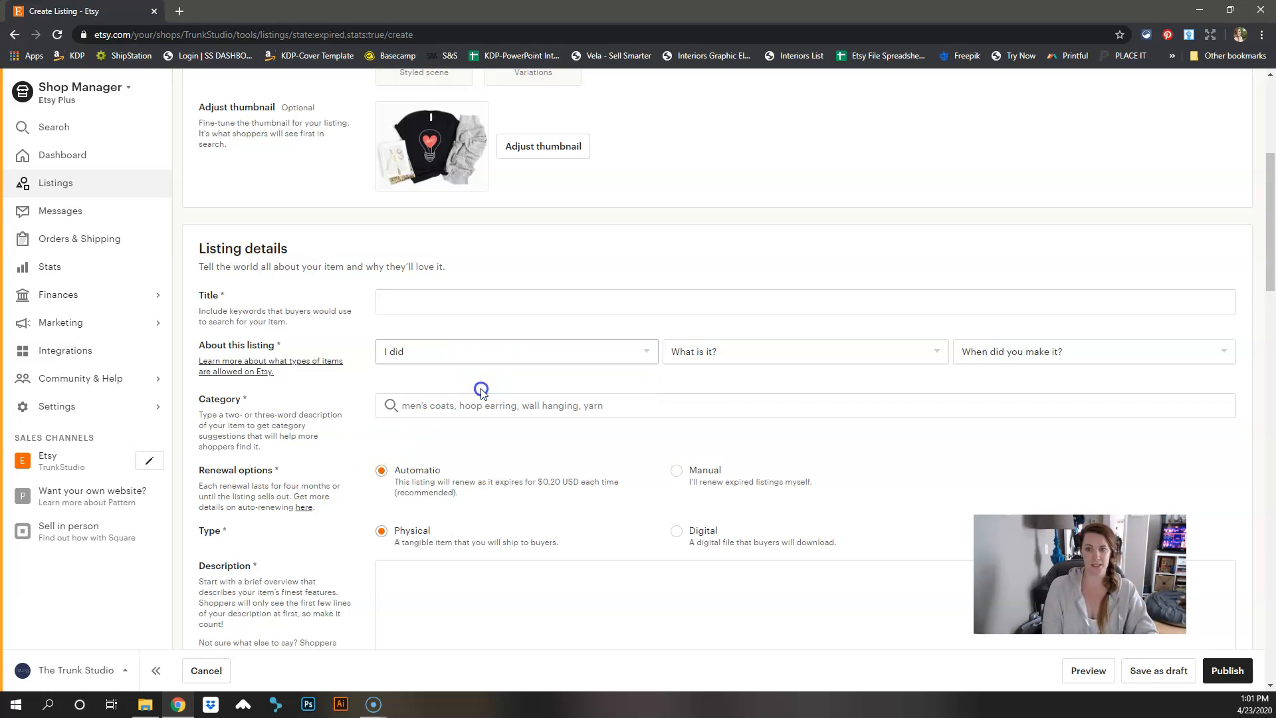
pyautogui.click(523, 359)
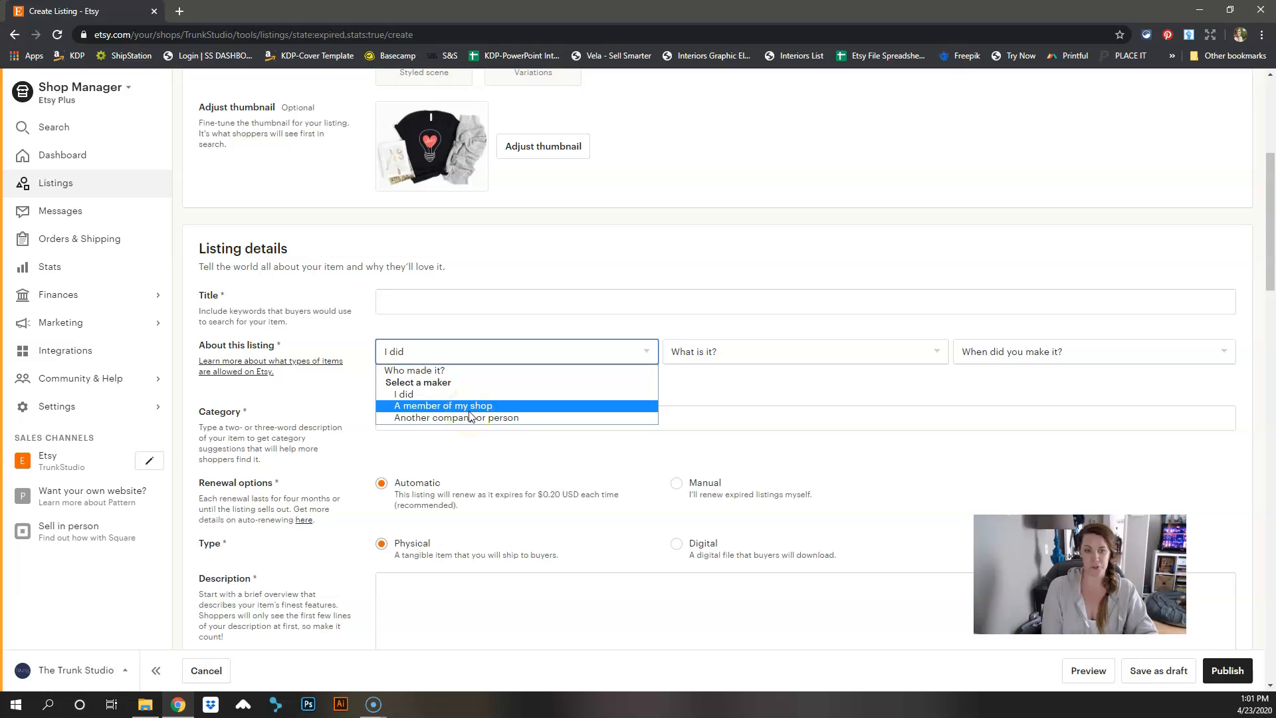
pyautogui.click(447, 350)
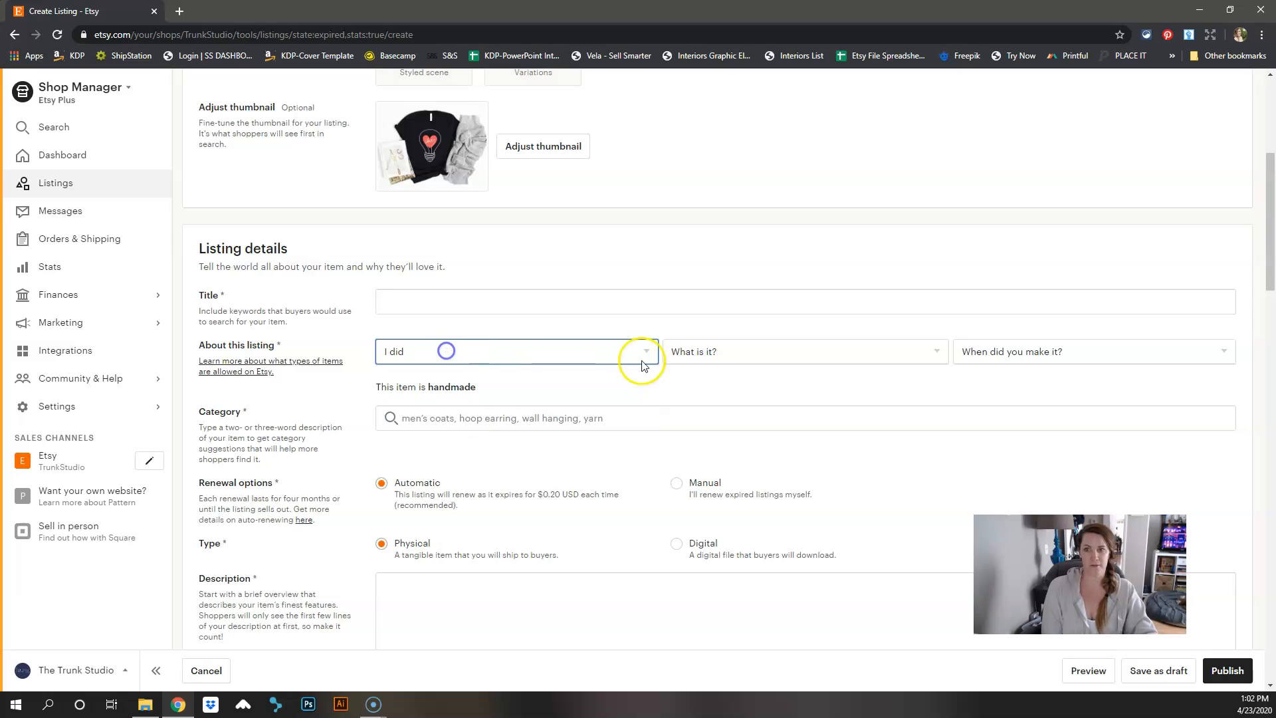
pyautogui.click(725, 358)
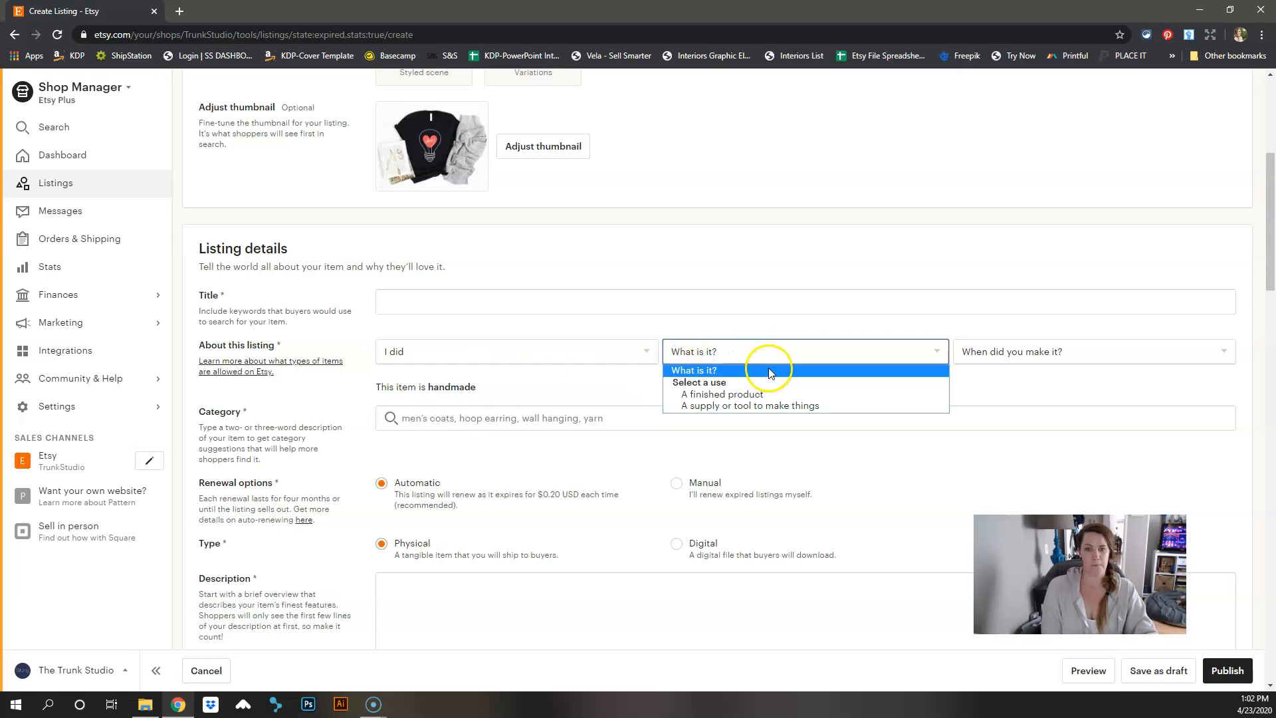
pyautogui.click(789, 397)
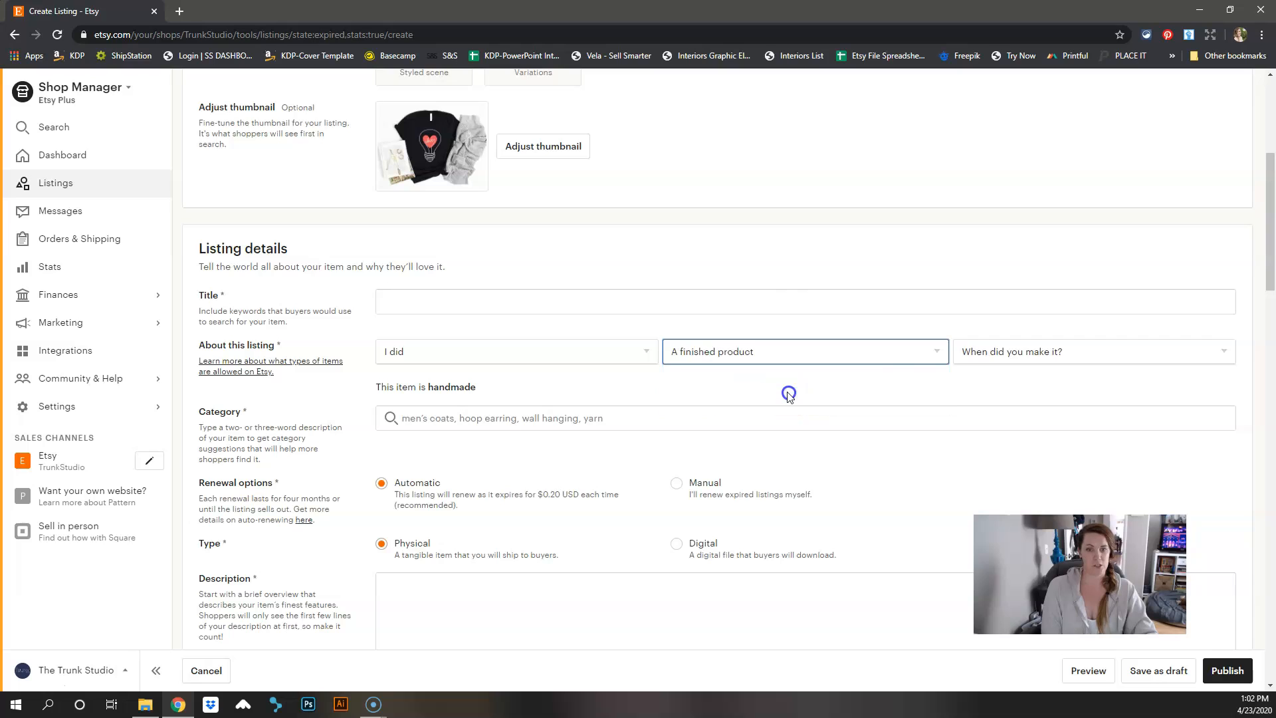
# - Set when the item was made to "Made To Order"
pyautogui.click(984, 357)
pyautogui.click(1005, 395)
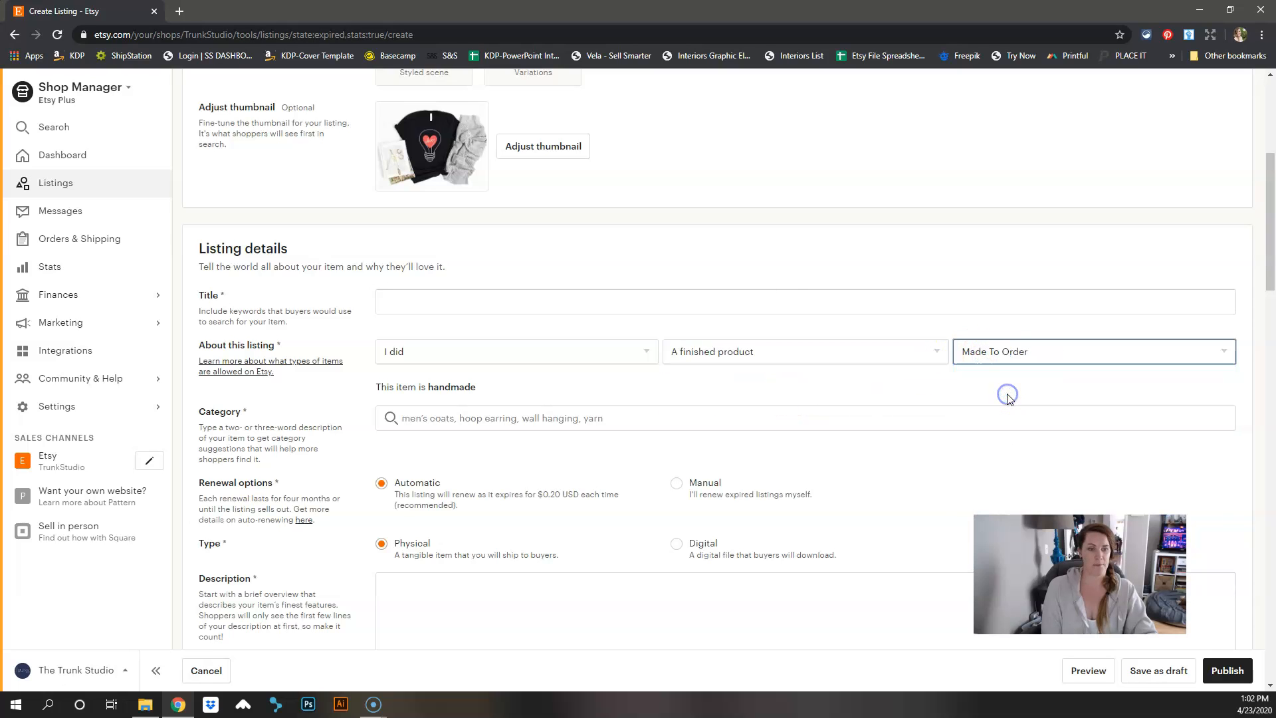
pyautogui.click(1006, 351)
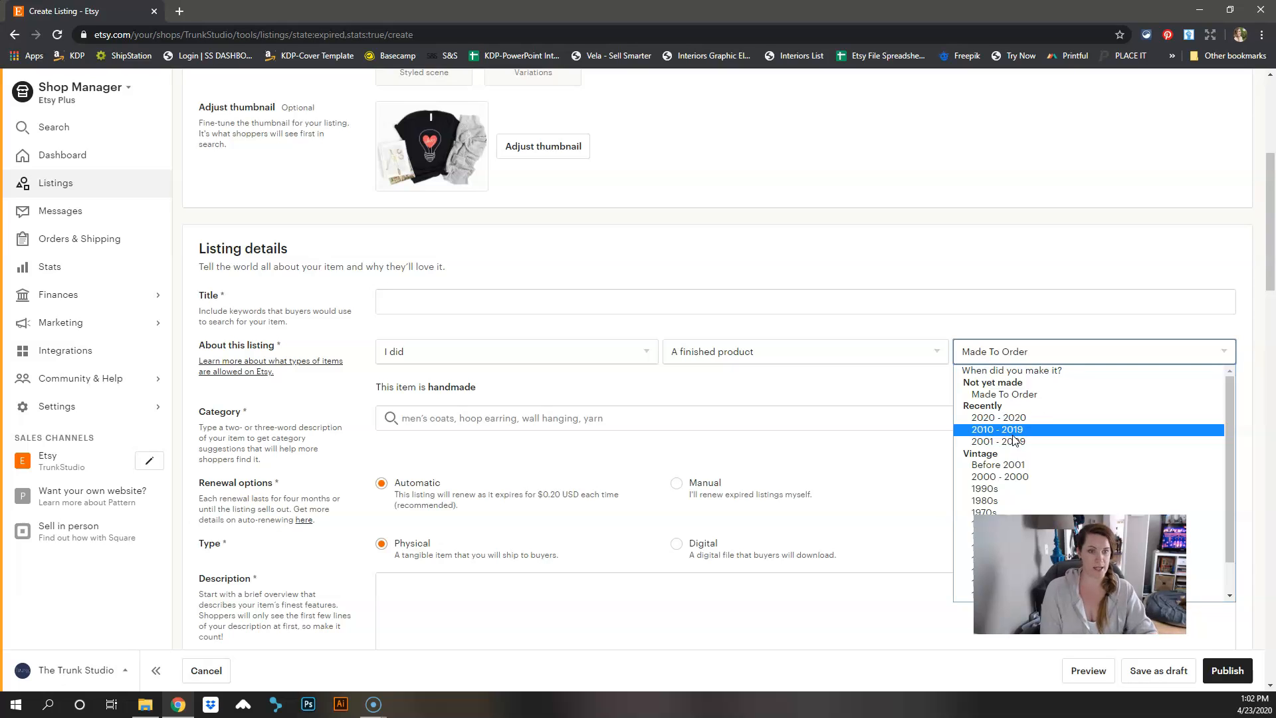
pyautogui.click(1006, 392)
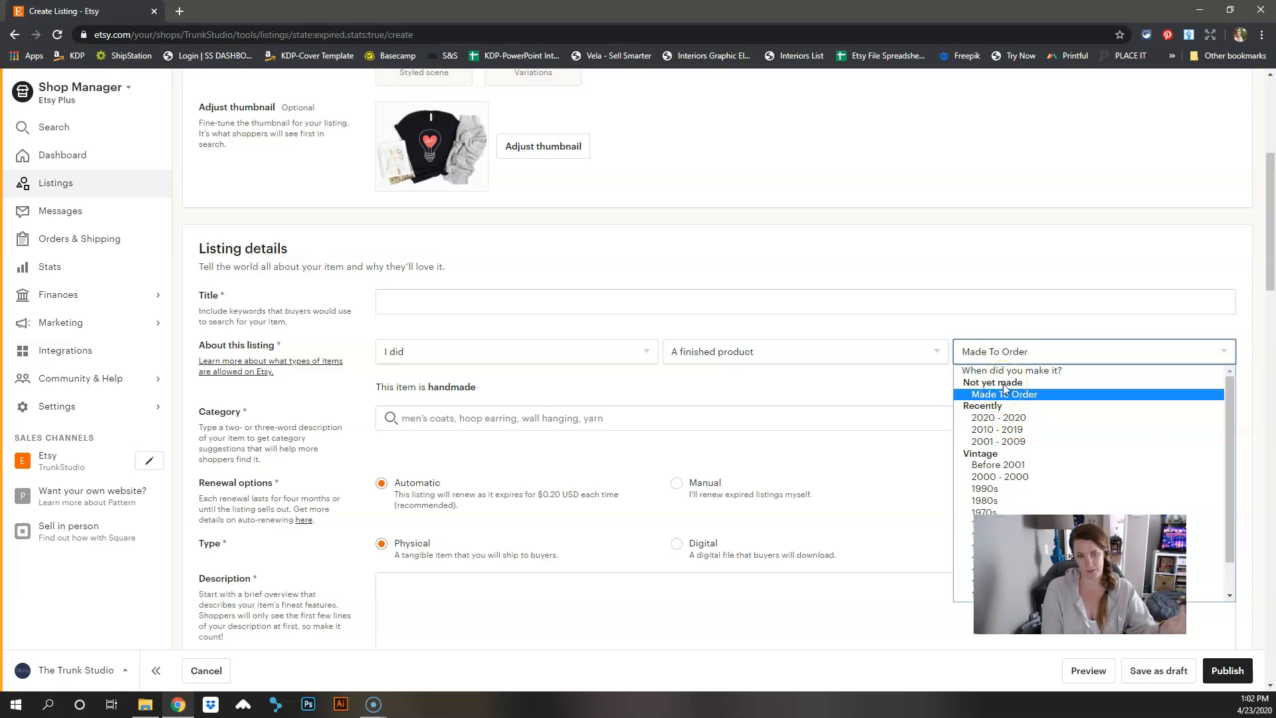
pyautogui.click(616, 387)
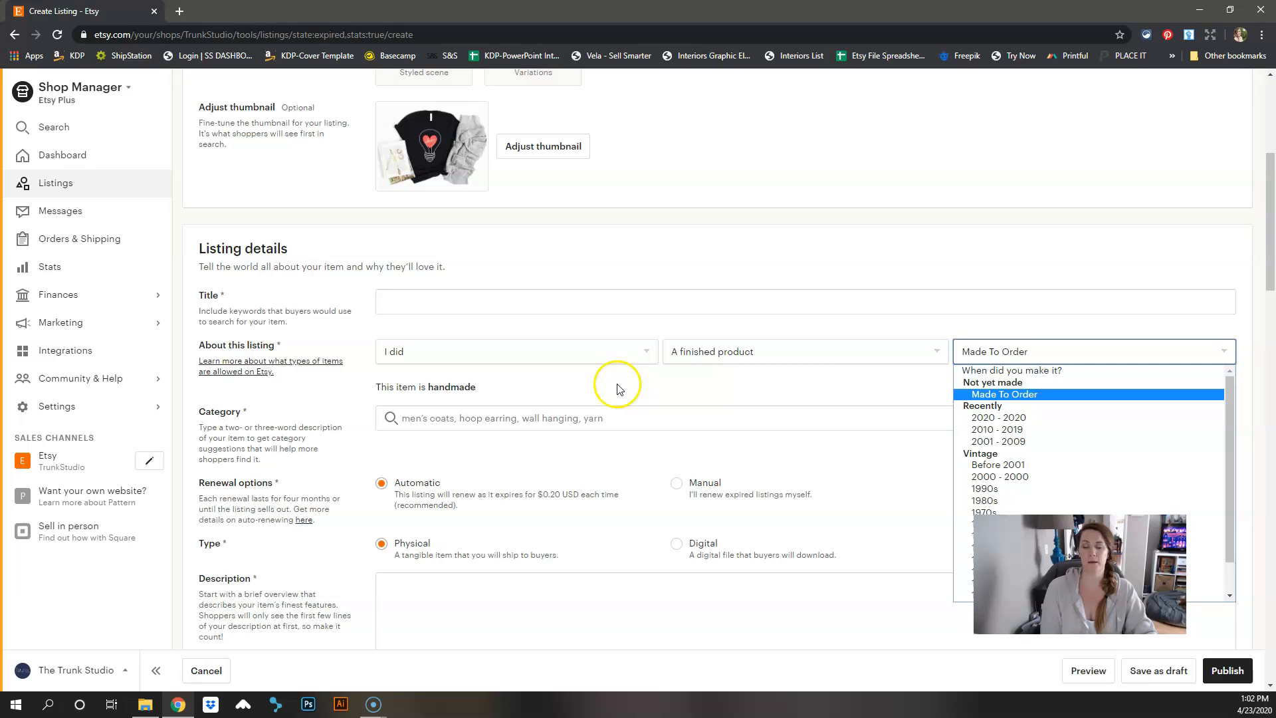
pyautogui.click(617, 388)
# - Search the categories for "T-shirts" and assign Clothing > Women's Clothing > Tops & Tees > T-shirts
pyautogui.scroll(-1, 500, 399)
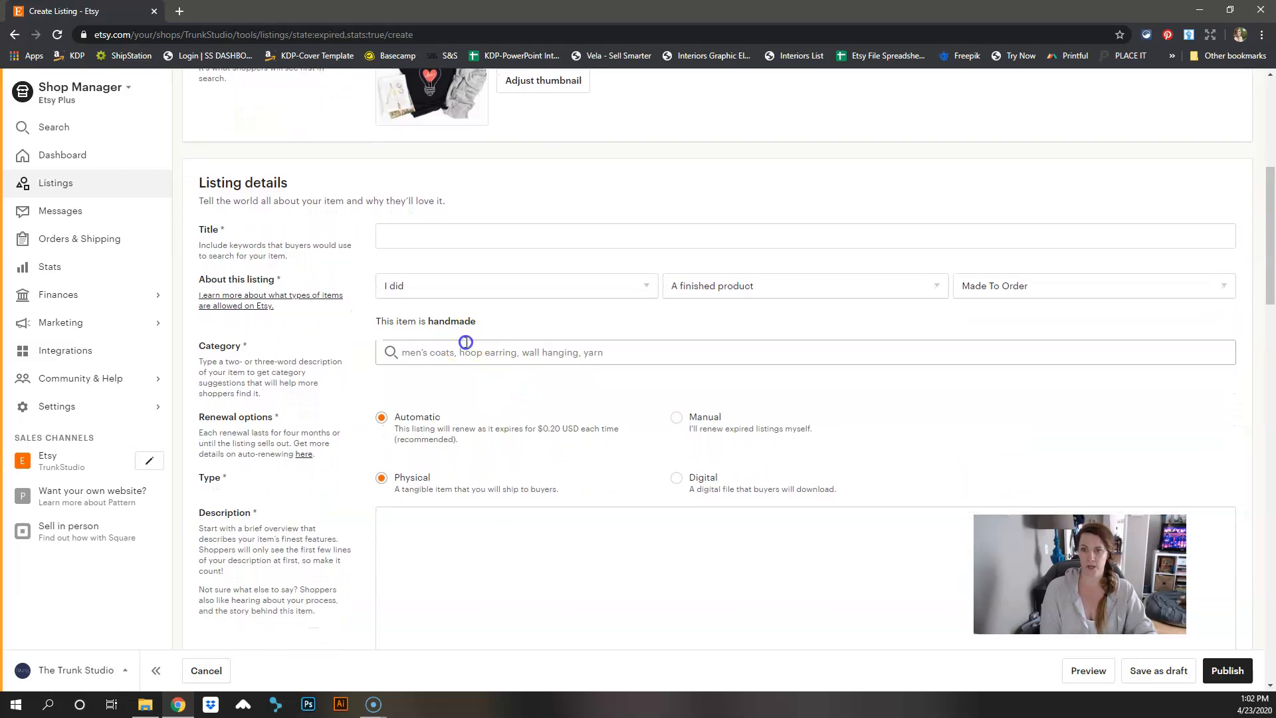
pyautogui.click(466, 351)
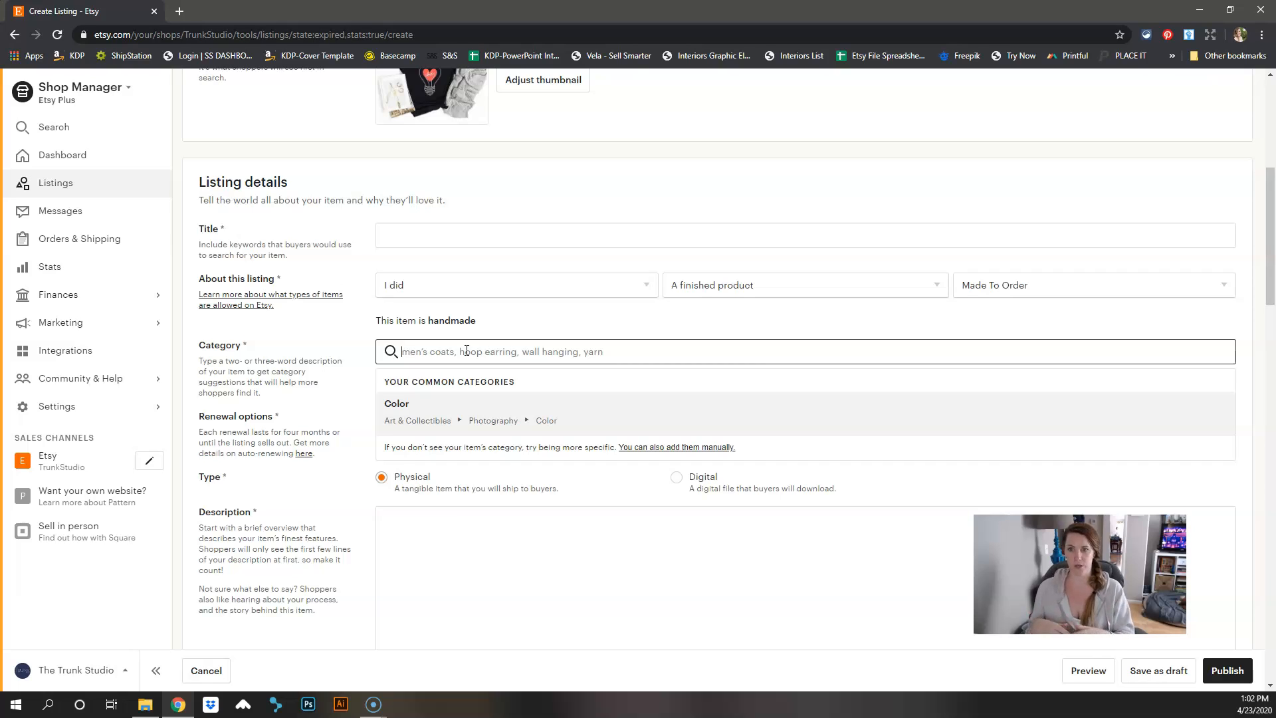
pyautogui.write('t-shirts')
pyautogui.click(455, 377)
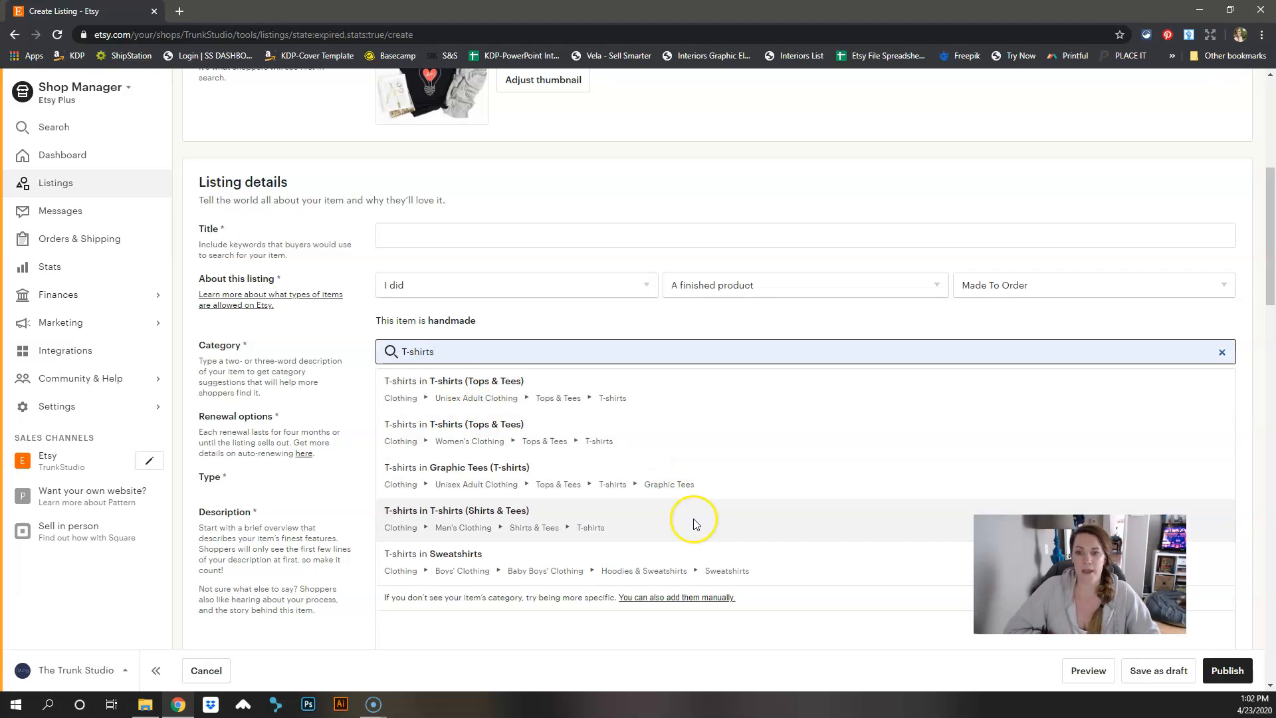
pyautogui.scroll(-1, 701, 509)
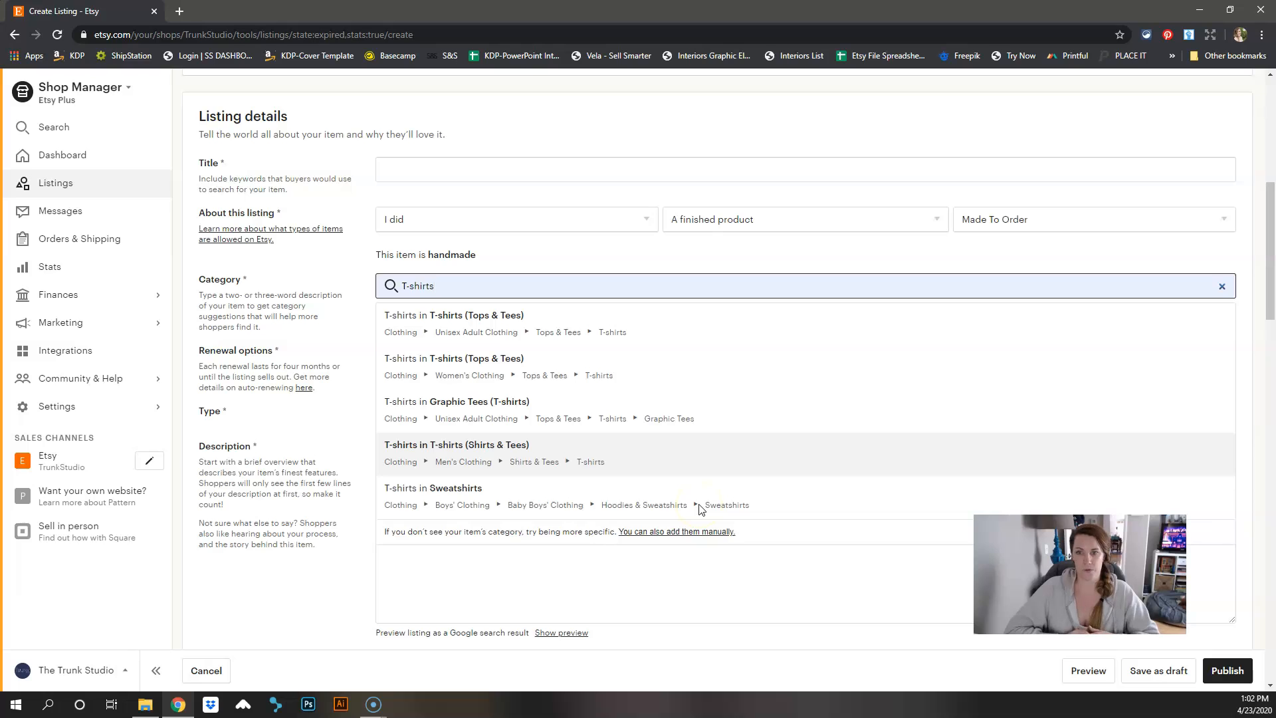
pyautogui.click(525, 342)
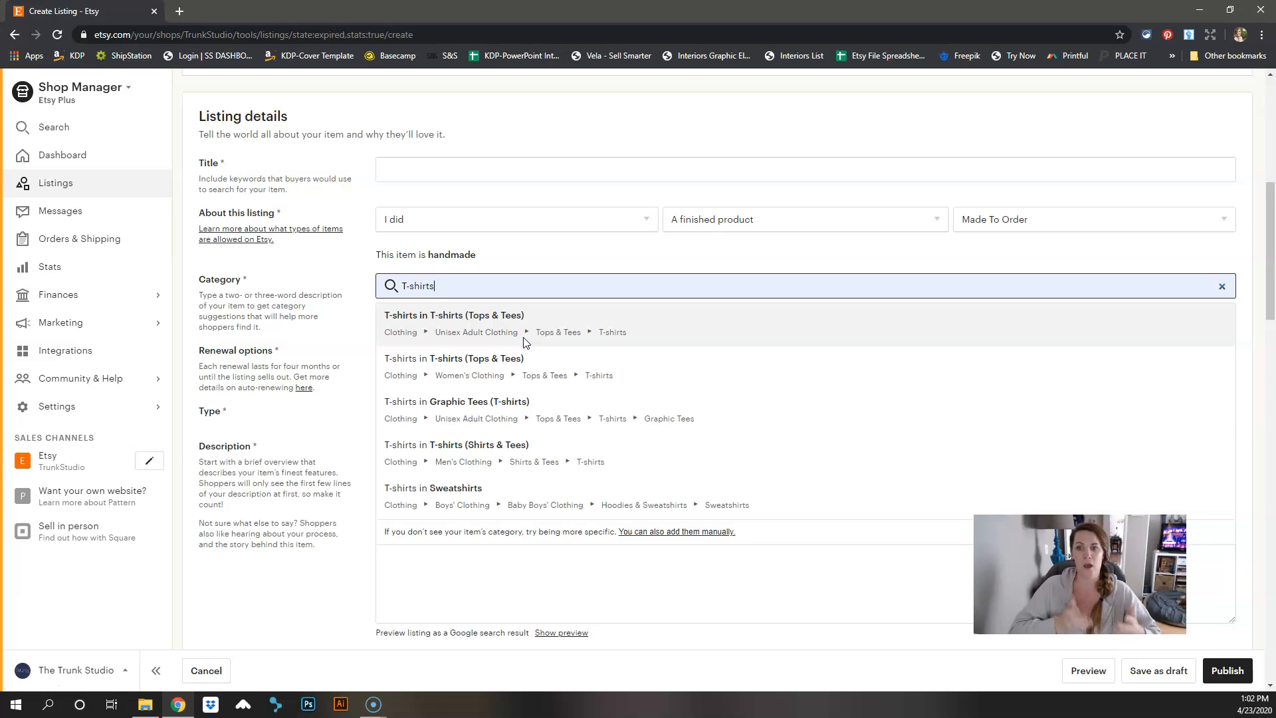
pyautogui.click(533, 367)
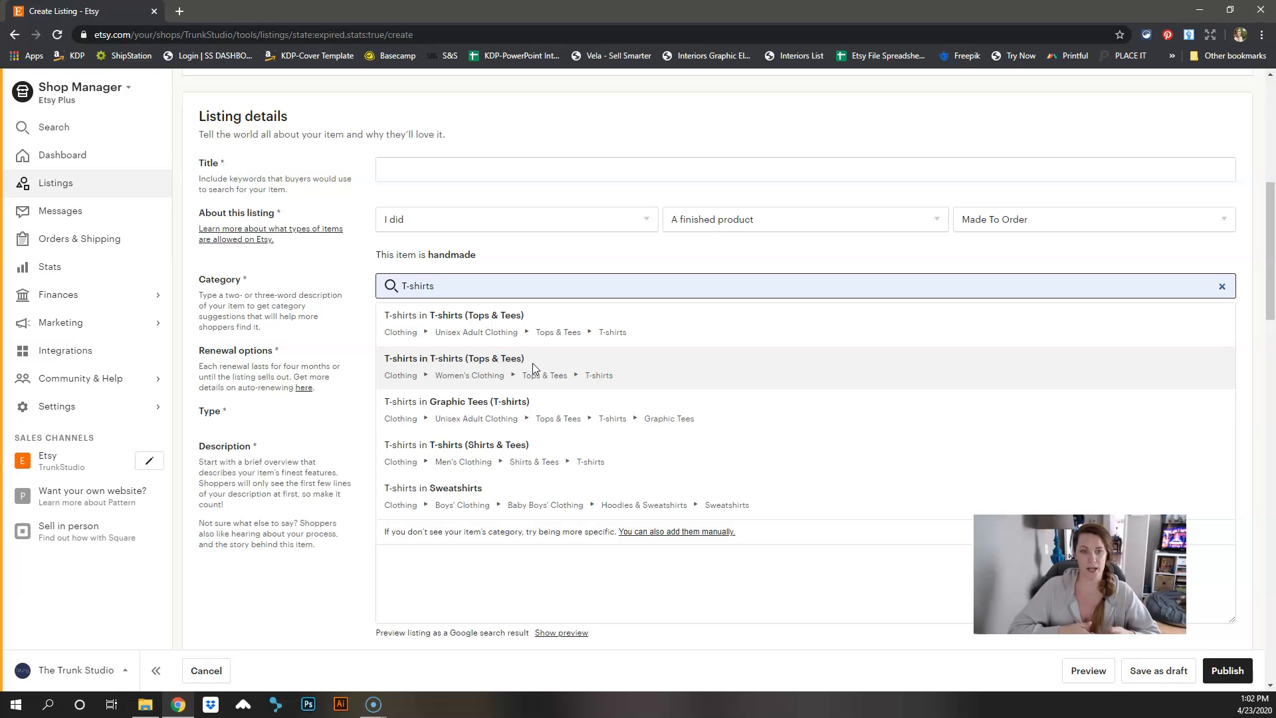
pyautogui.click(562, 371)
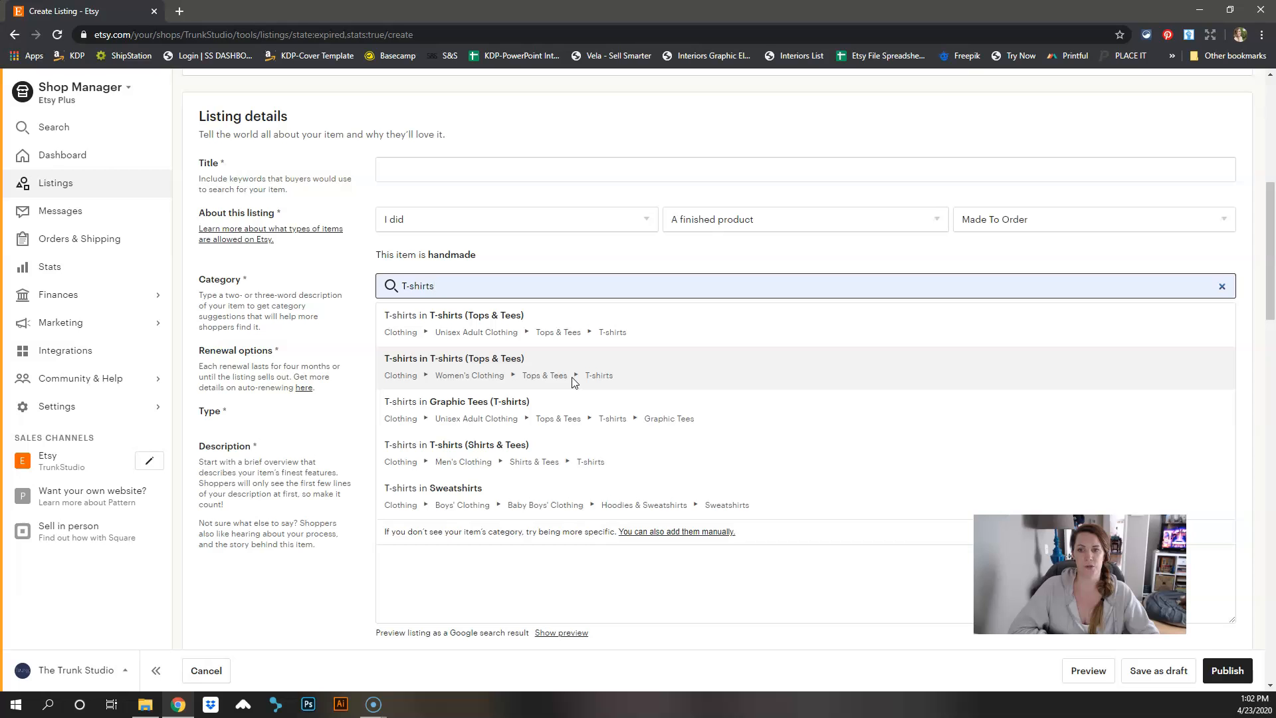
pyautogui.click(573, 381)
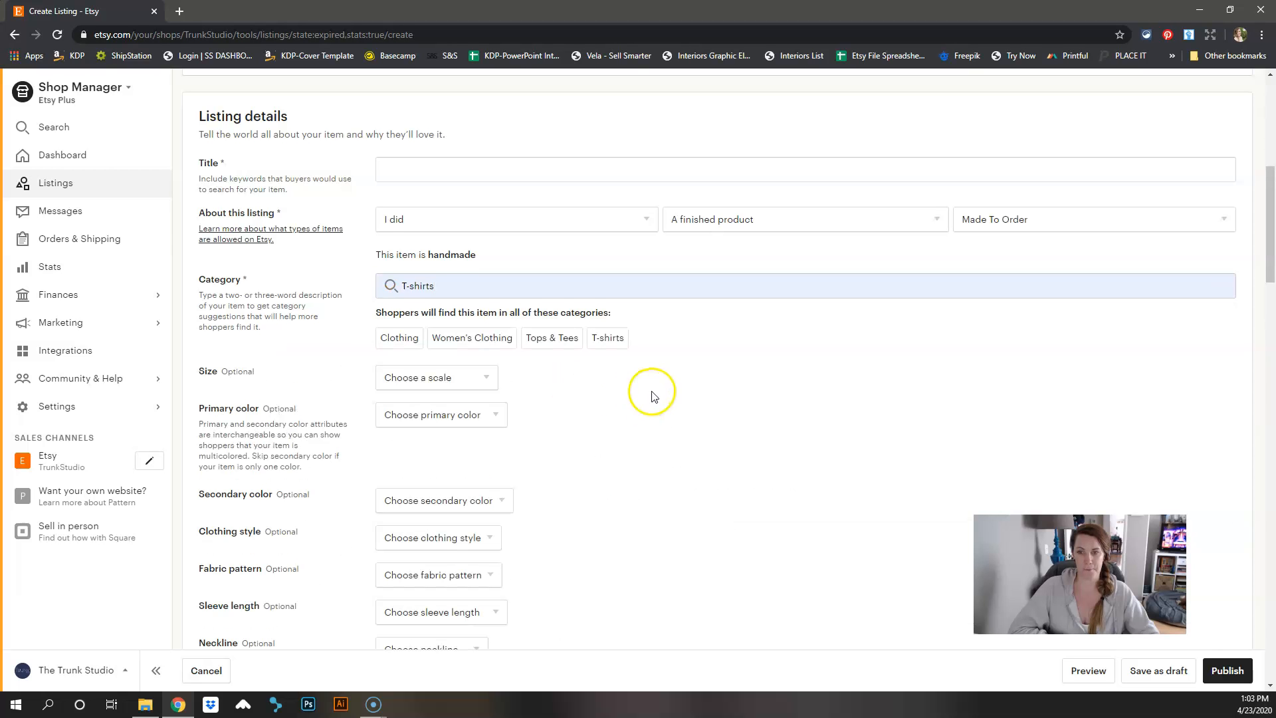
# - Set the listing's primary color to Black
pyautogui.scroll(-1, 652, 395)
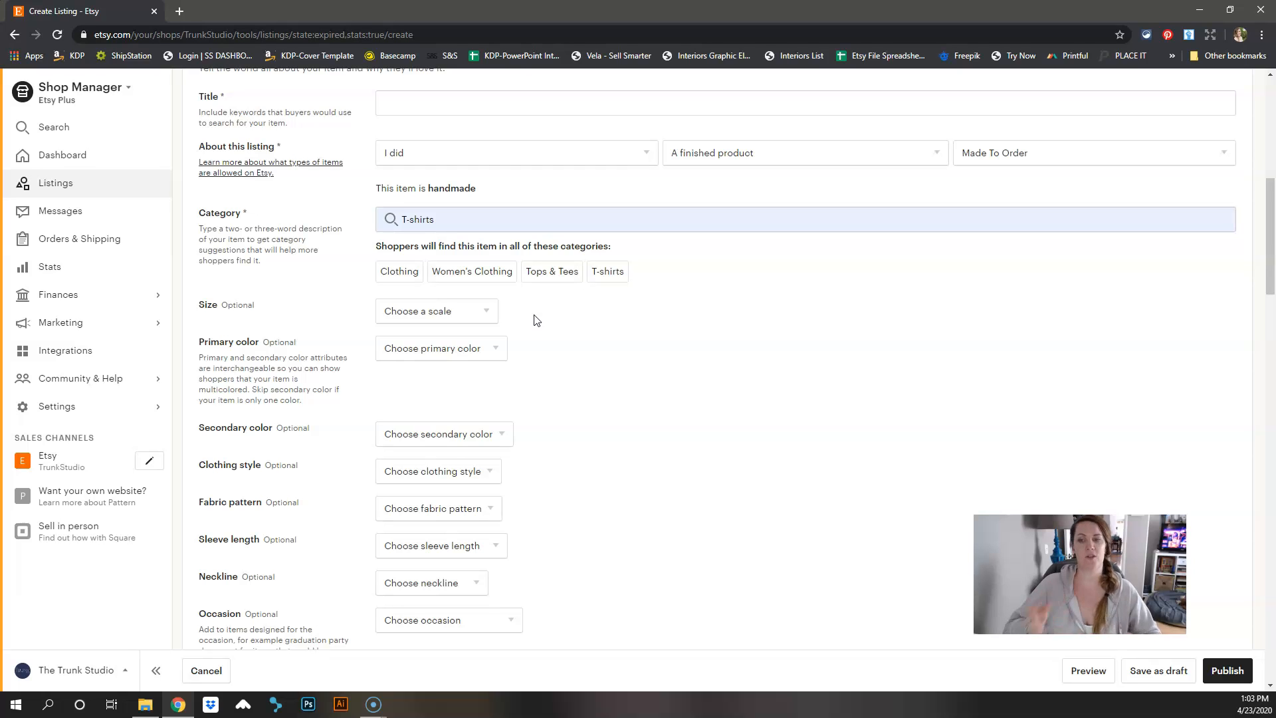
pyautogui.click(452, 347)
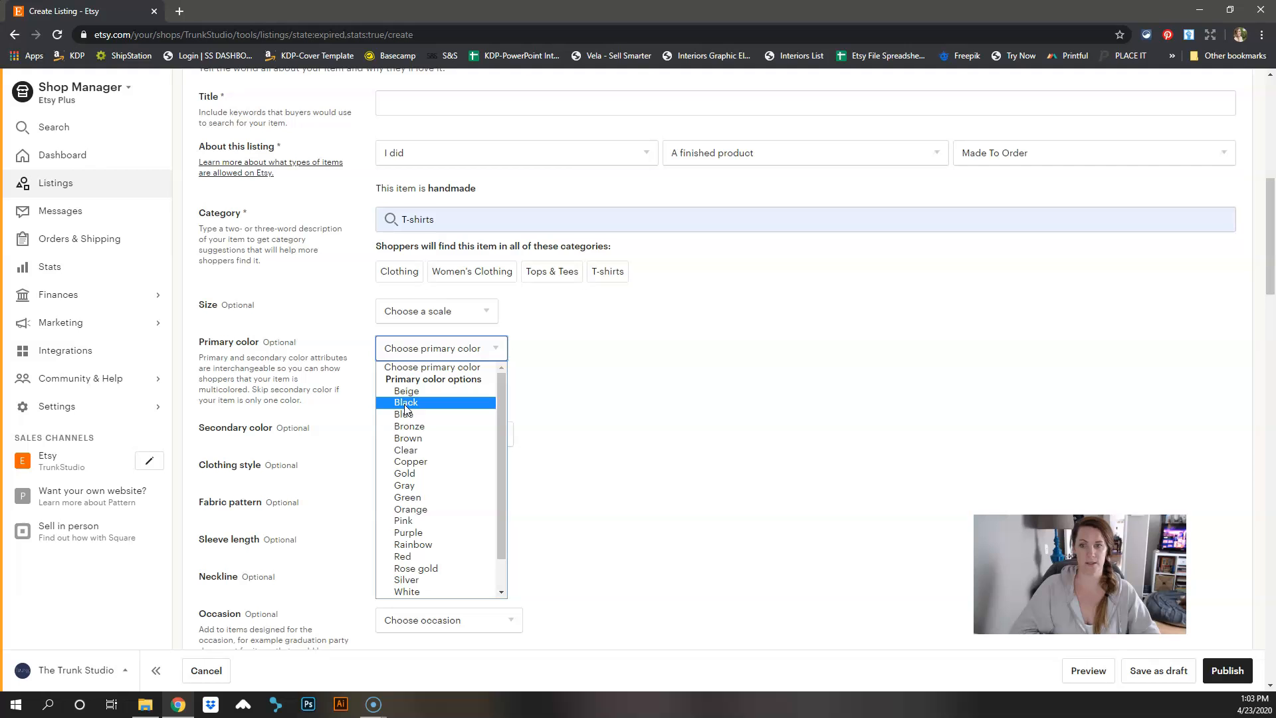
pyautogui.click(705, 399)
pyautogui.scroll(5, 705, 399)
pyautogui.scroll(-3, 498, 293)
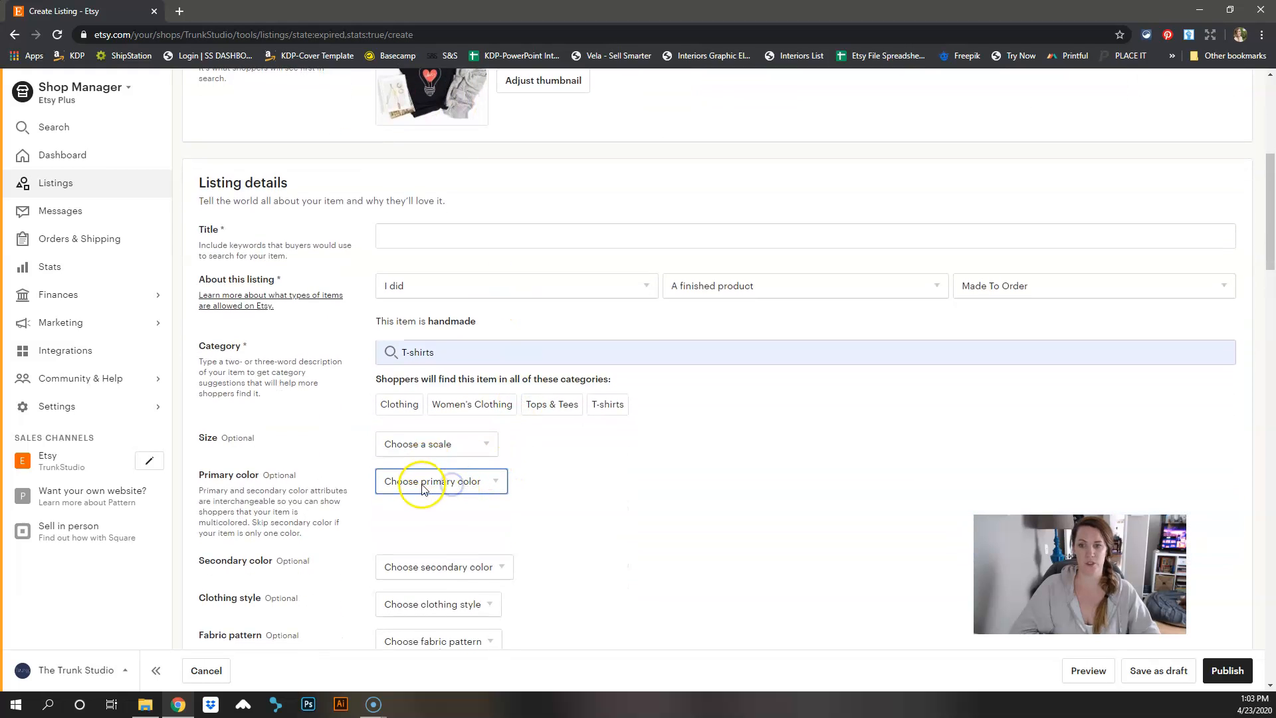
pyautogui.click(426, 482)
pyautogui.click(405, 273)
# - Set the listing's secondary color to Red
pyautogui.scroll(-4, 428, 284)
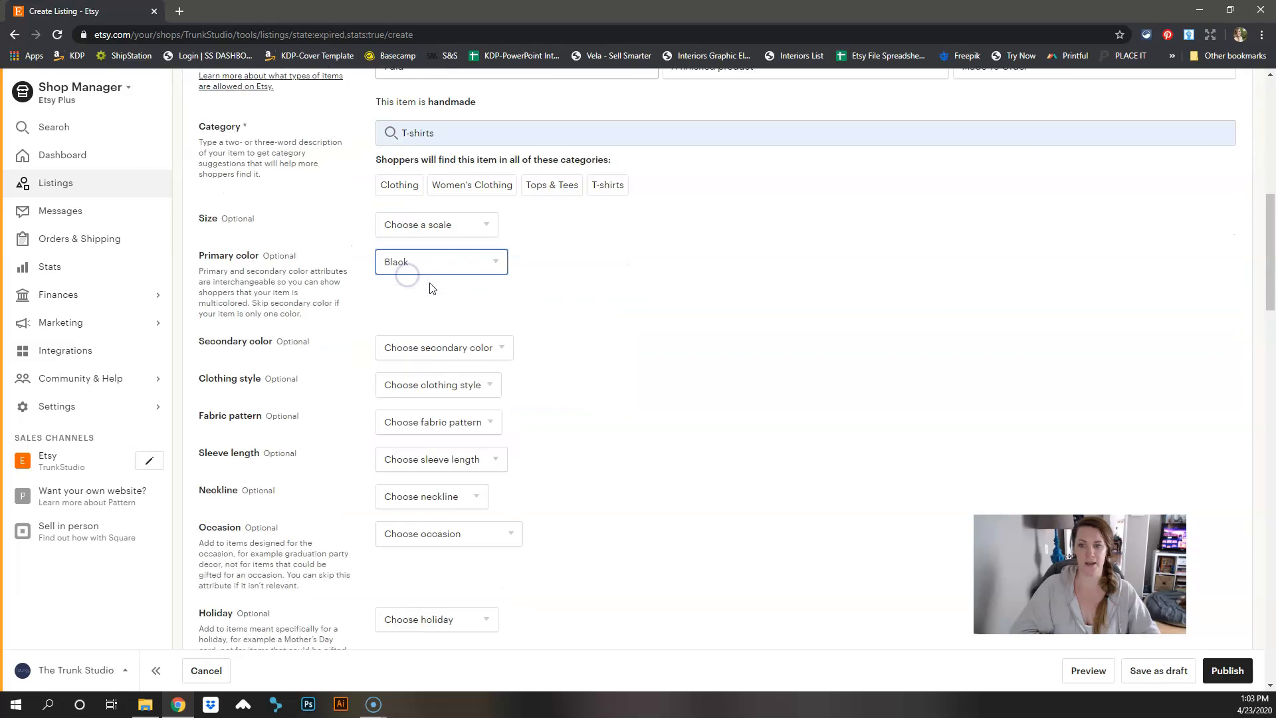
pyautogui.click(442, 303)
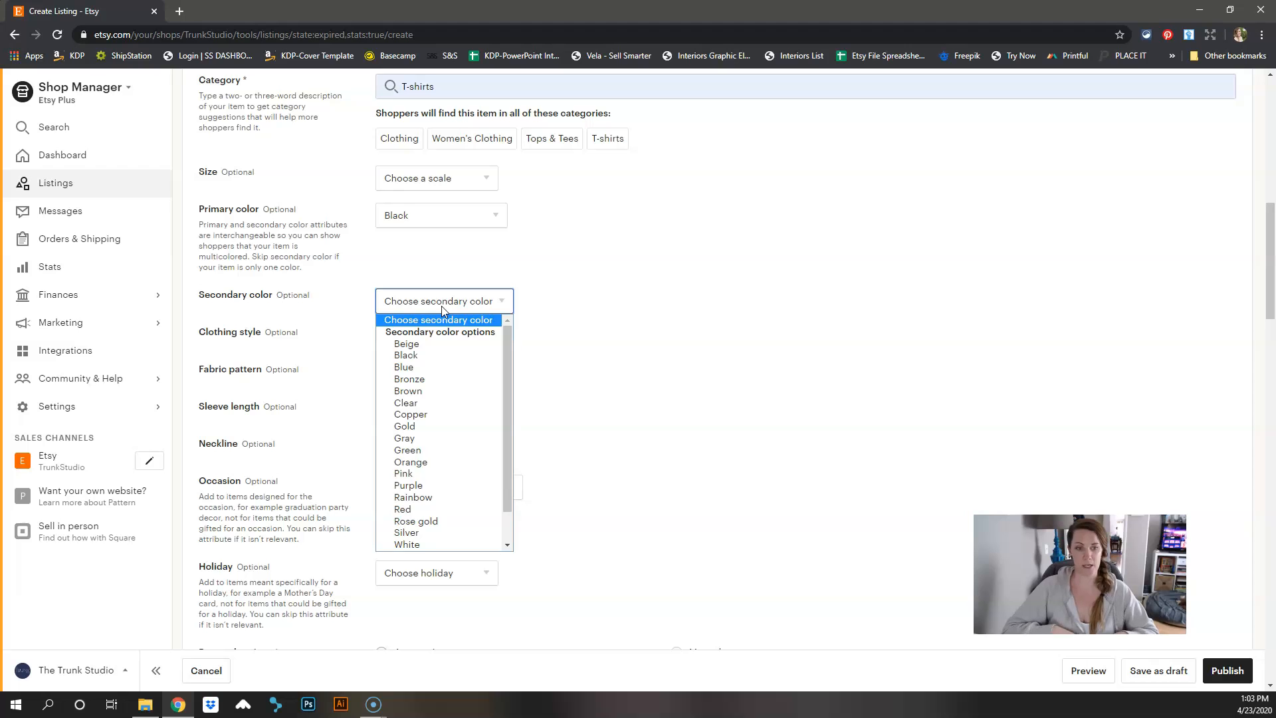
pyautogui.click(454, 509)
# - Adjust the listing's thumbnail by zooming in on the black T-shirt and centring its light bulb design, and save it
pyautogui.scroll(7, 561, 365)
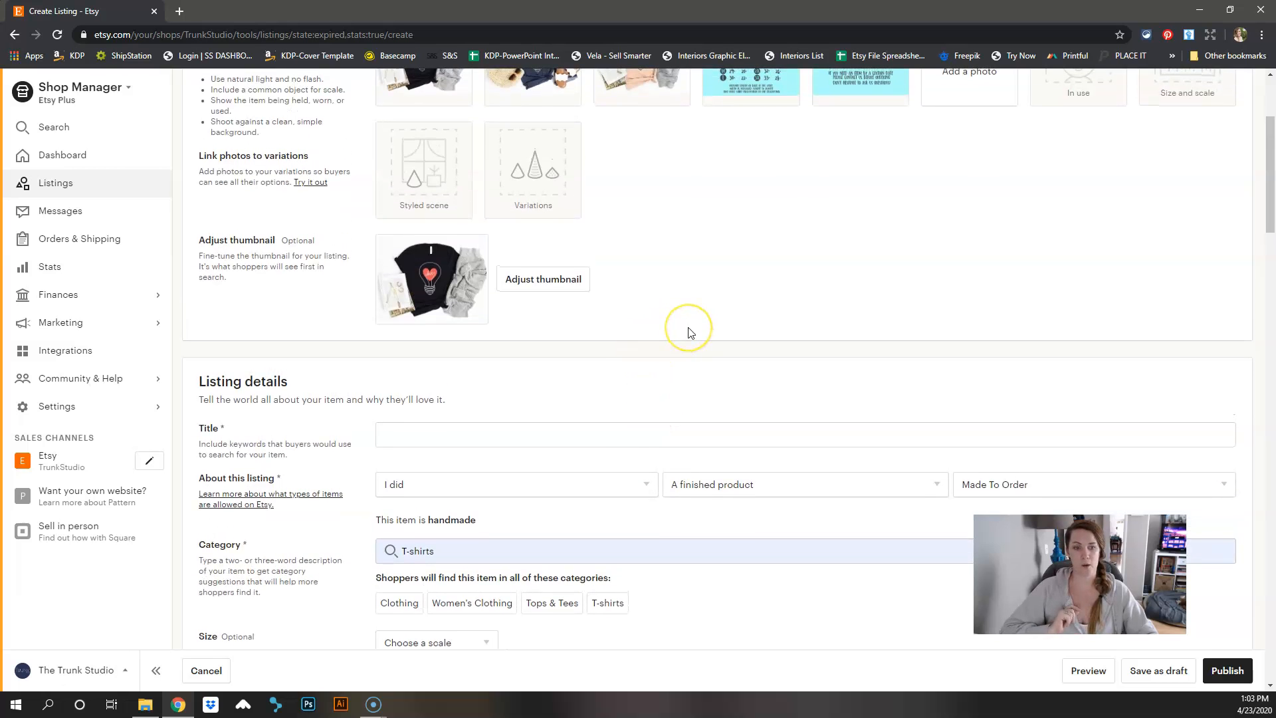
pyautogui.scroll(1, 407, 187)
pyautogui.scroll(1, 407, 187)
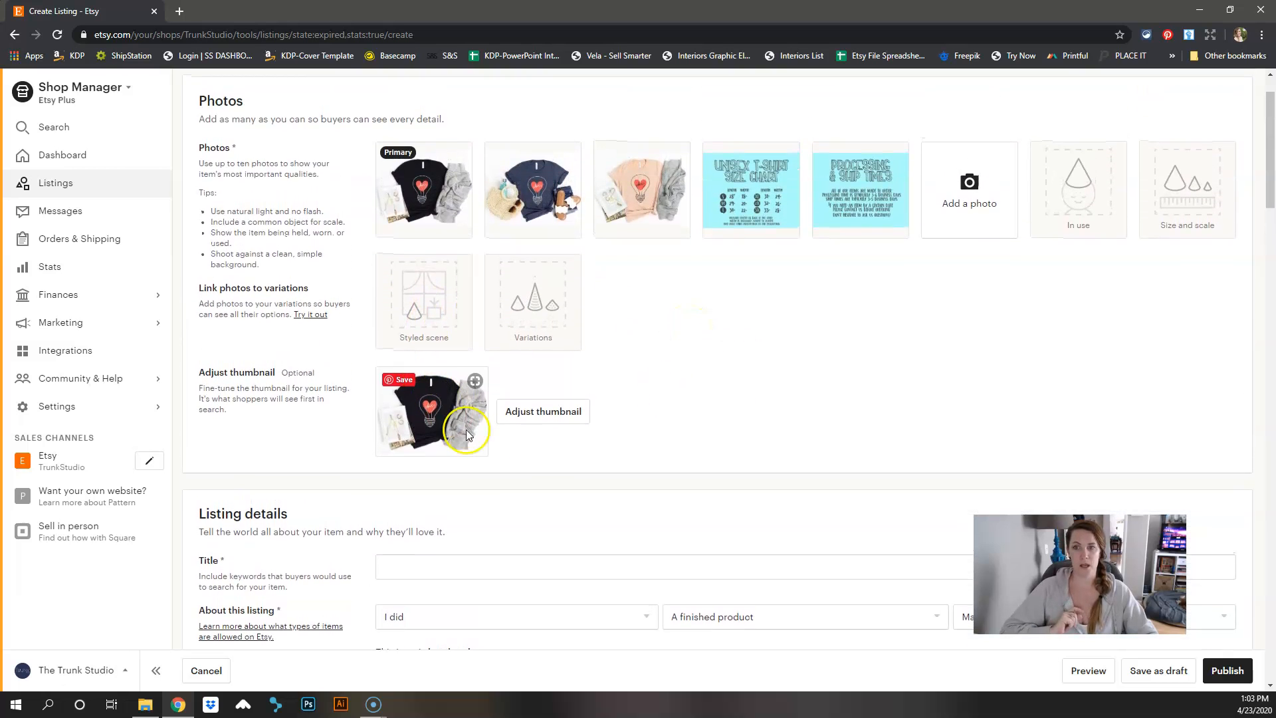
pyautogui.click(542, 413)
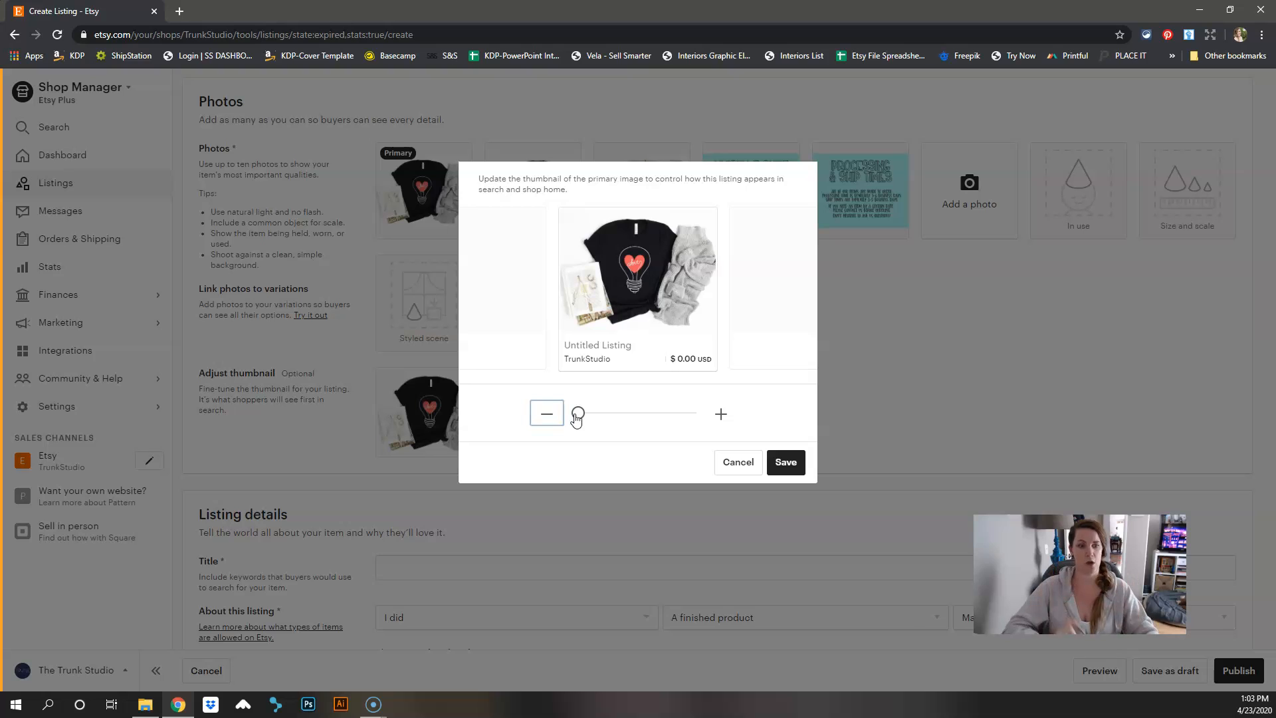
pyautogui.moveTo(576, 419); pyautogui.dragTo(675, 412)
pyautogui.moveTo(646, 218); pyautogui.dragTo(605, 176)
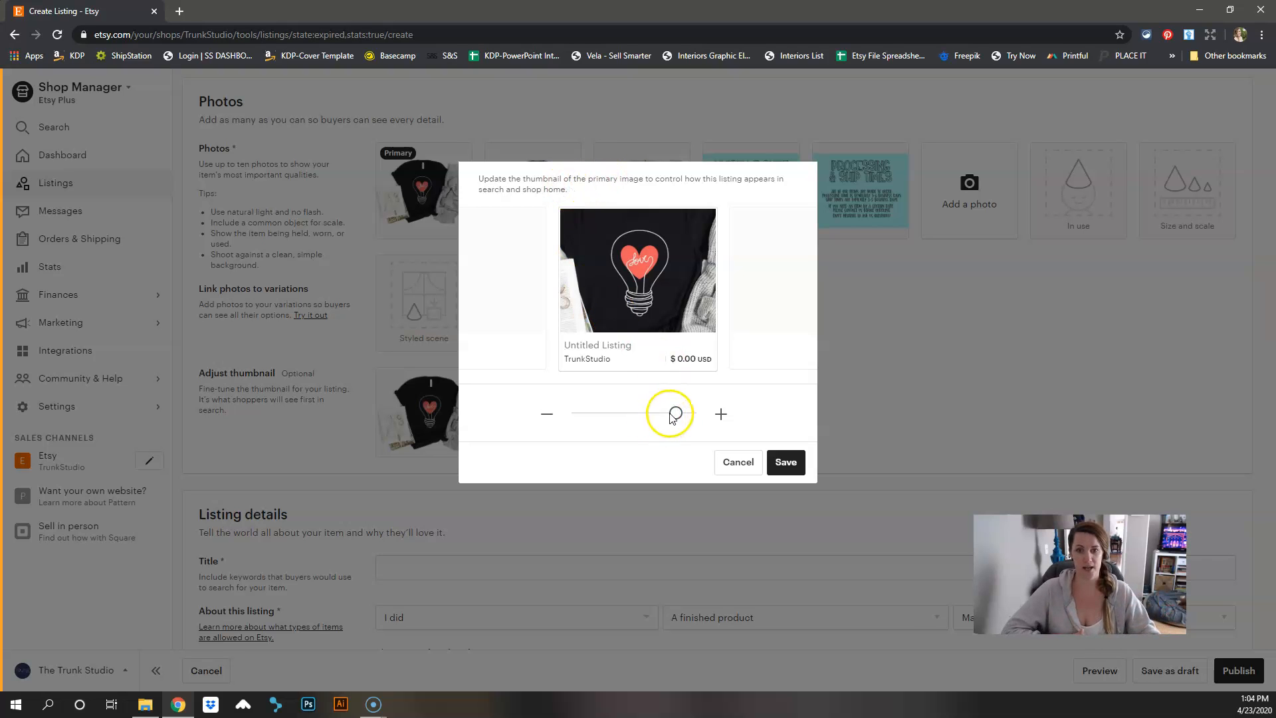
pyautogui.moveTo(675, 413); pyautogui.dragTo(635, 413)
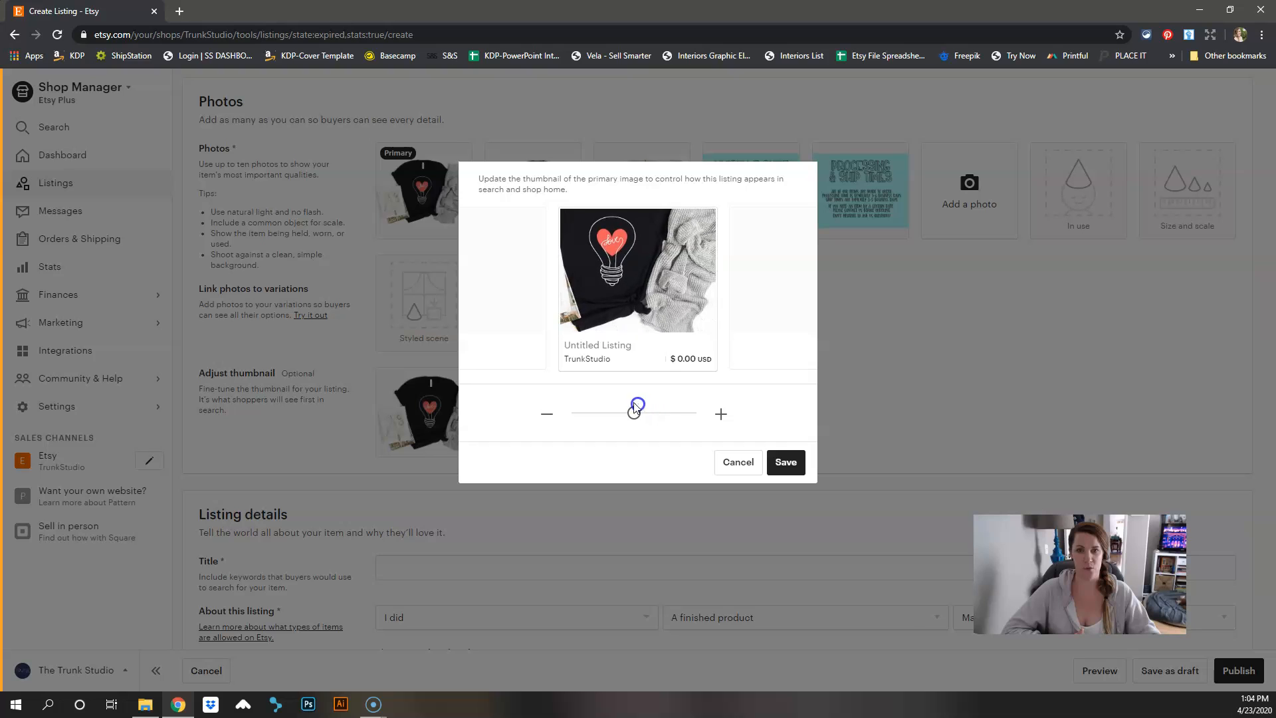
pyautogui.moveTo(617, 307); pyautogui.dragTo(619, 306)
pyautogui.moveTo(634, 414); pyautogui.dragTo(629, 414)
pyautogui.moveTo(611, 279); pyautogui.dragTo(618, 277)
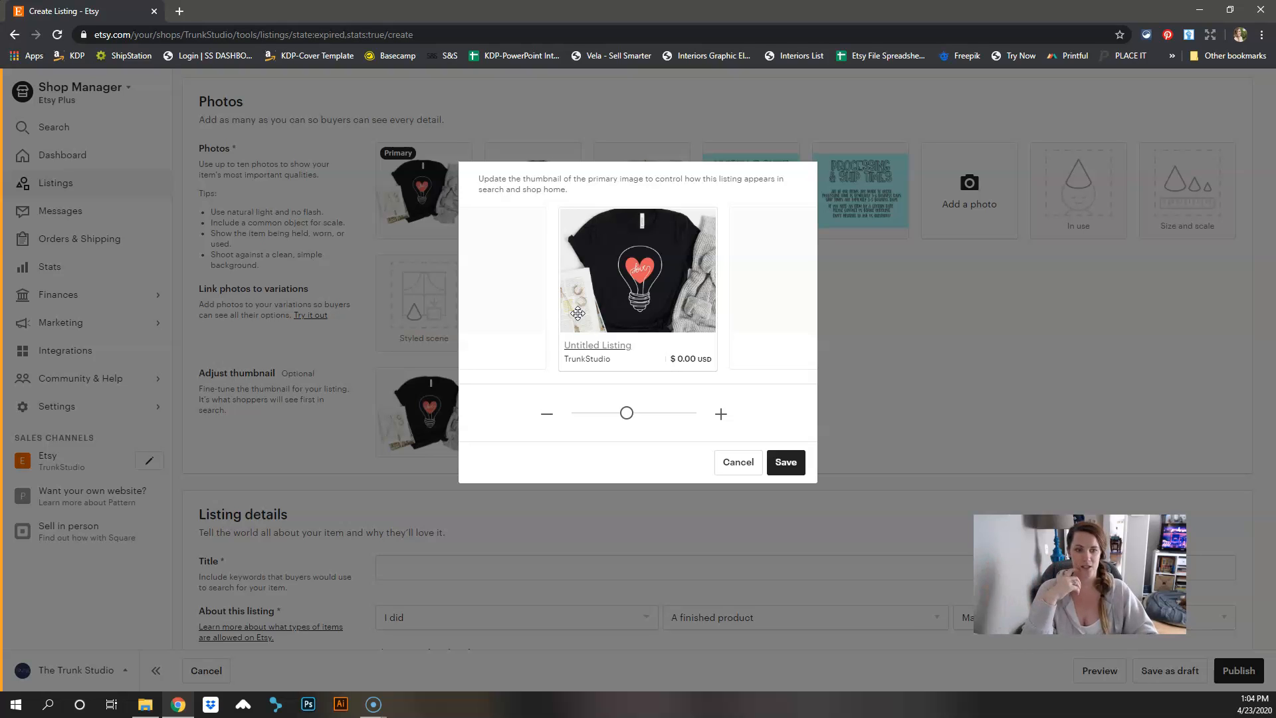
pyautogui.click(795, 471)
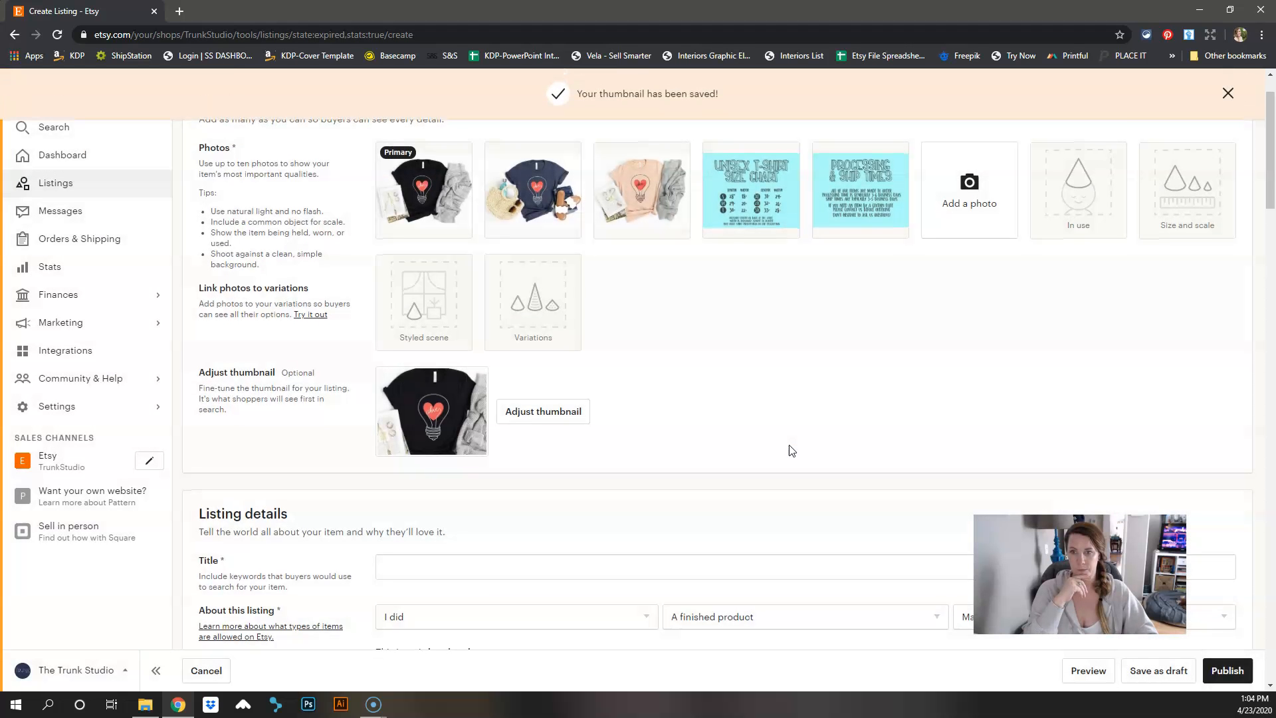
# - Set the listing's clothing style to Athletic
pyautogui.scroll(-4, 790, 447)
pyautogui.scroll(-7, 791, 451)
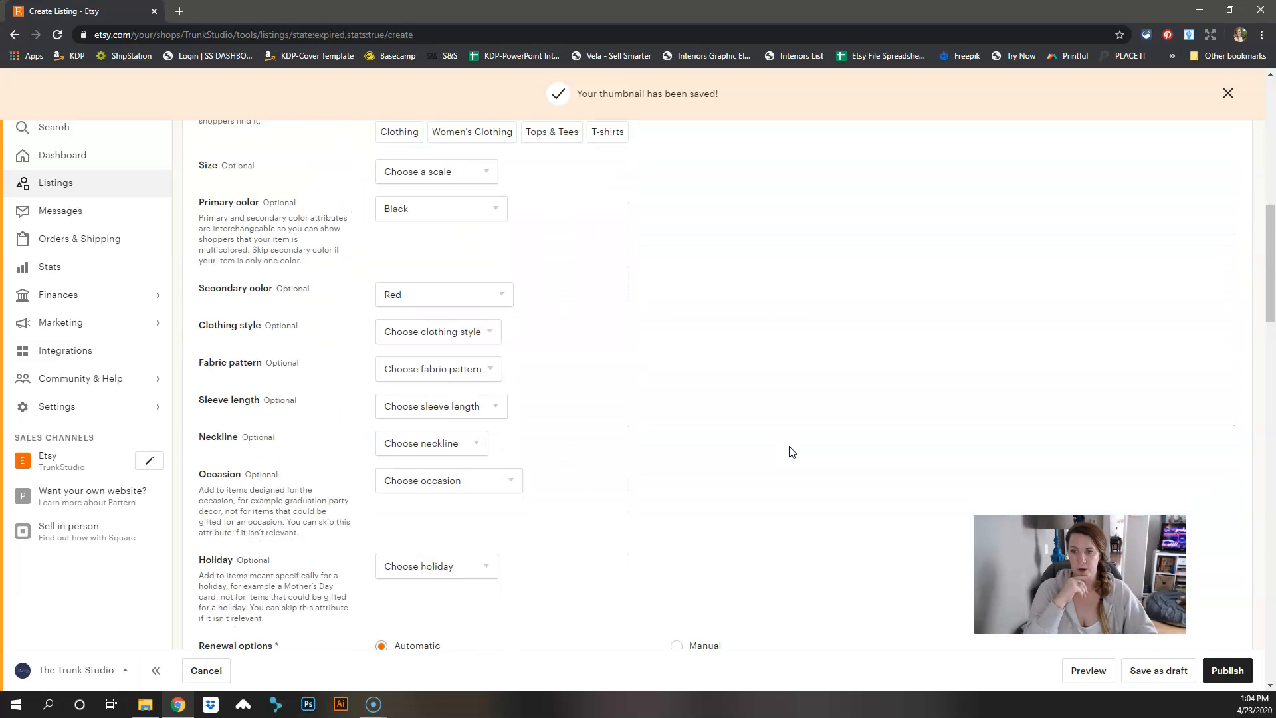
pyautogui.scroll(2, 476, 298)
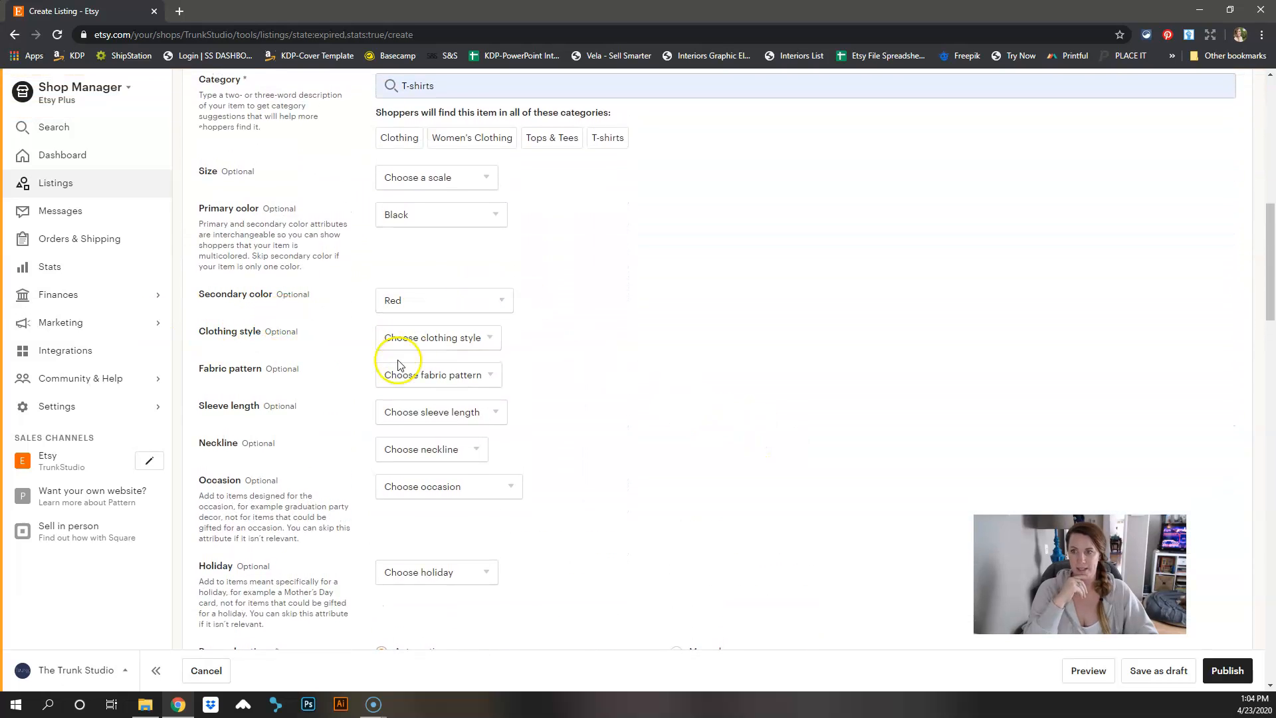
pyautogui.click(427, 342)
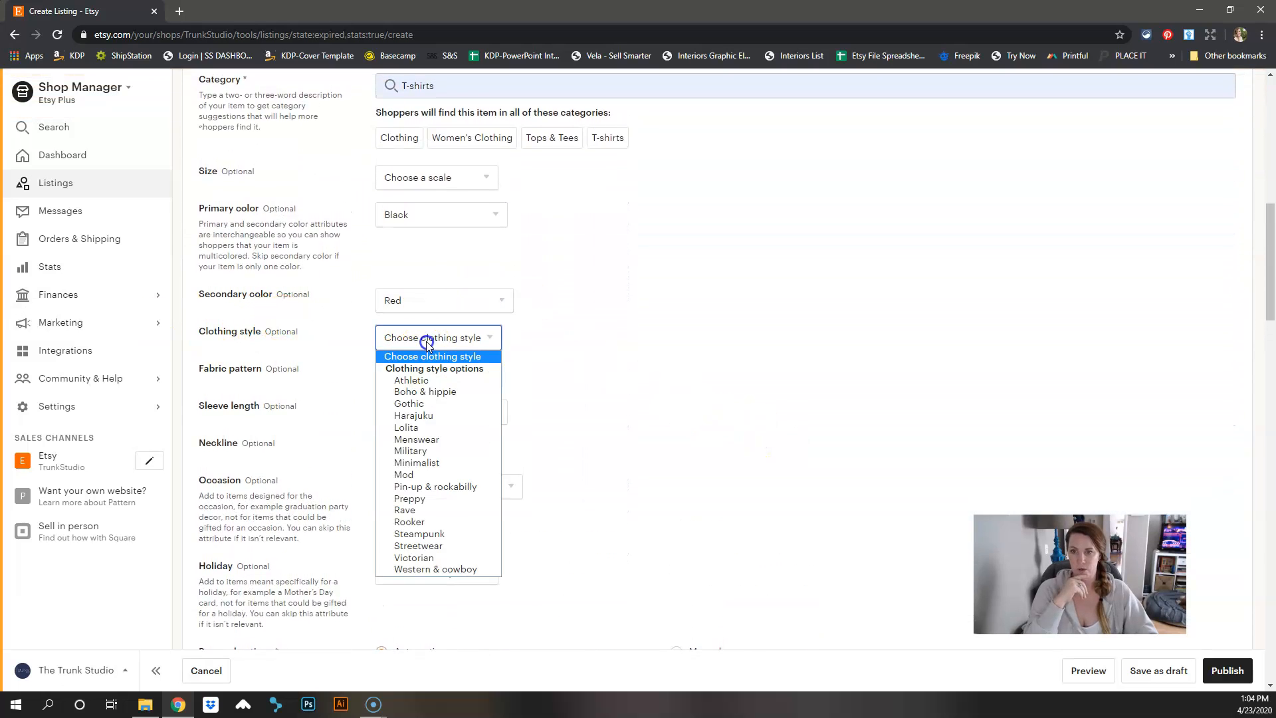
pyautogui.click(432, 379)
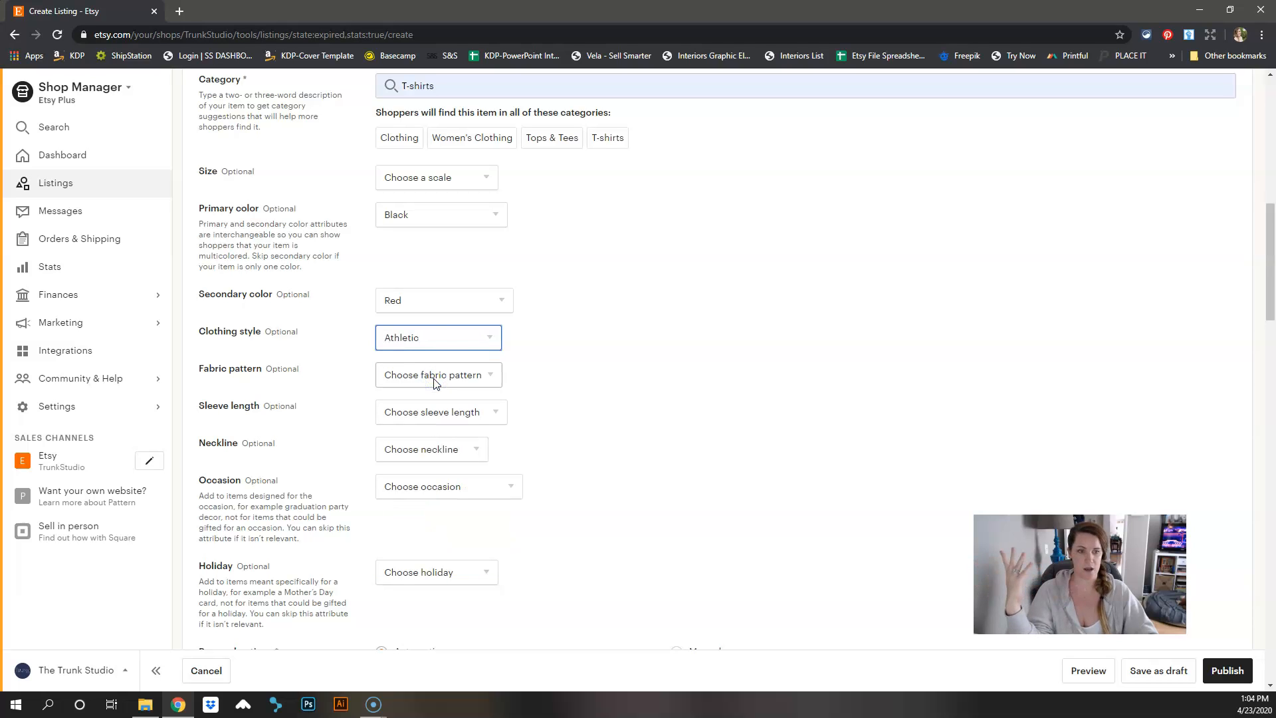
pyautogui.click(395, 339)
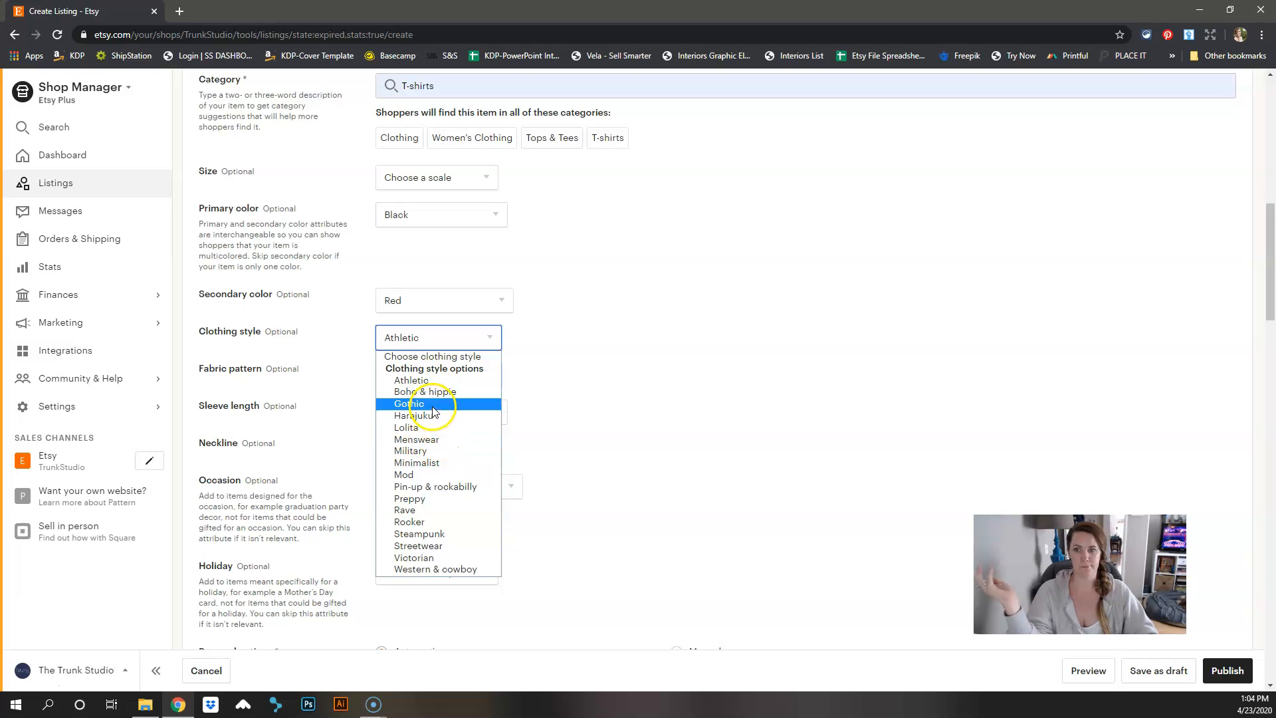
pyautogui.click(664, 310)
# - Set the listing's fabric pattern to Solid
pyautogui.click(461, 373)
pyautogui.scroll(-3, 439, 475)
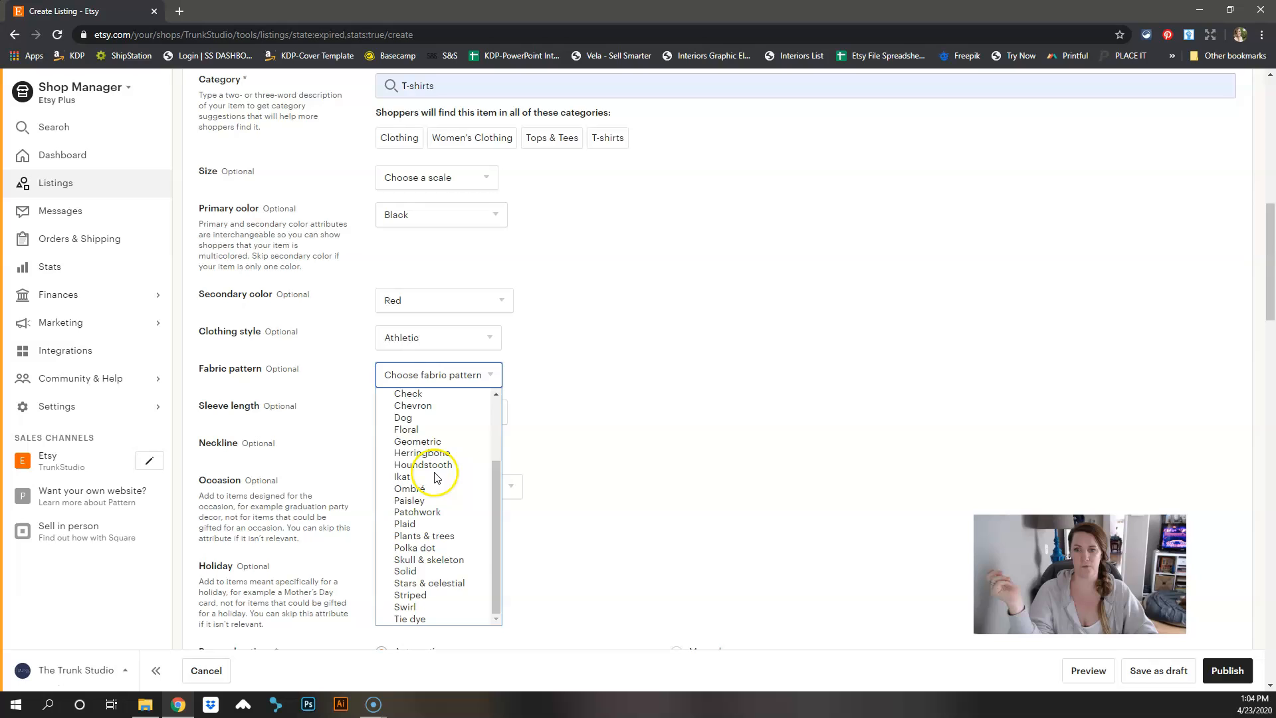
pyautogui.click(433, 570)
# - Set the sleeve length to Short sleeve and the neckline to Crew
pyautogui.click(446, 424)
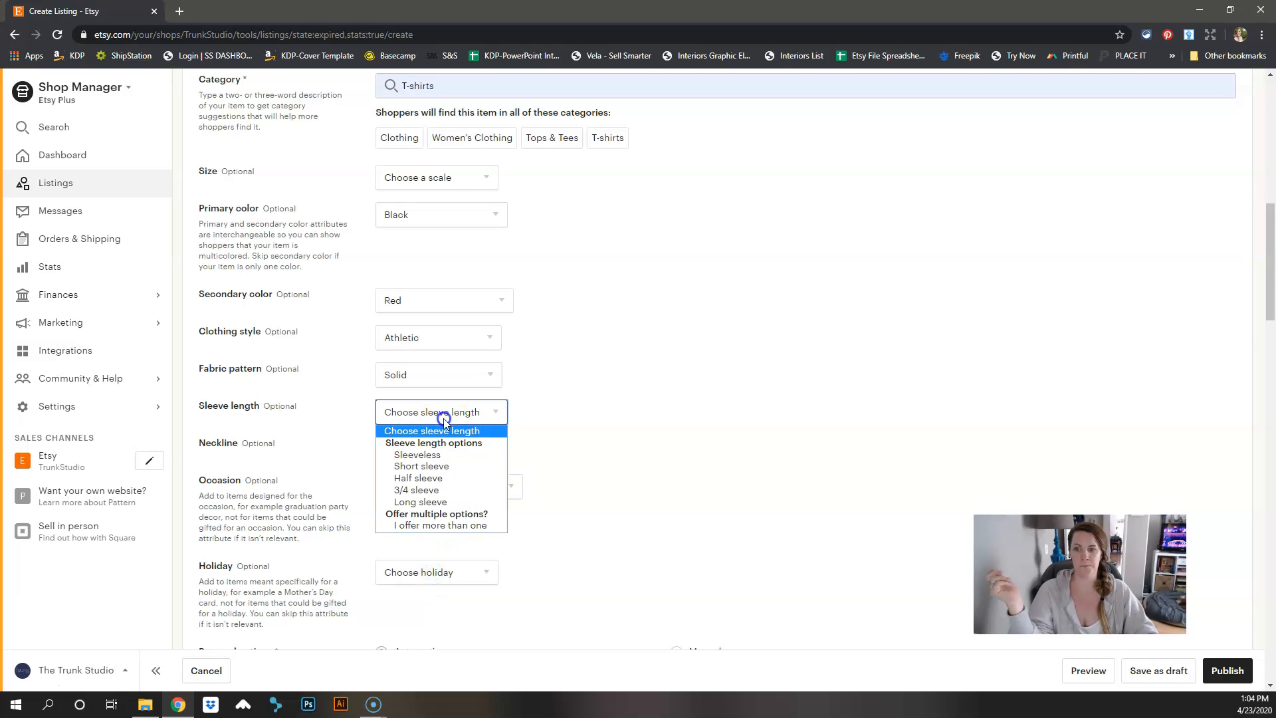
pyautogui.click(417, 468)
pyautogui.click(418, 451)
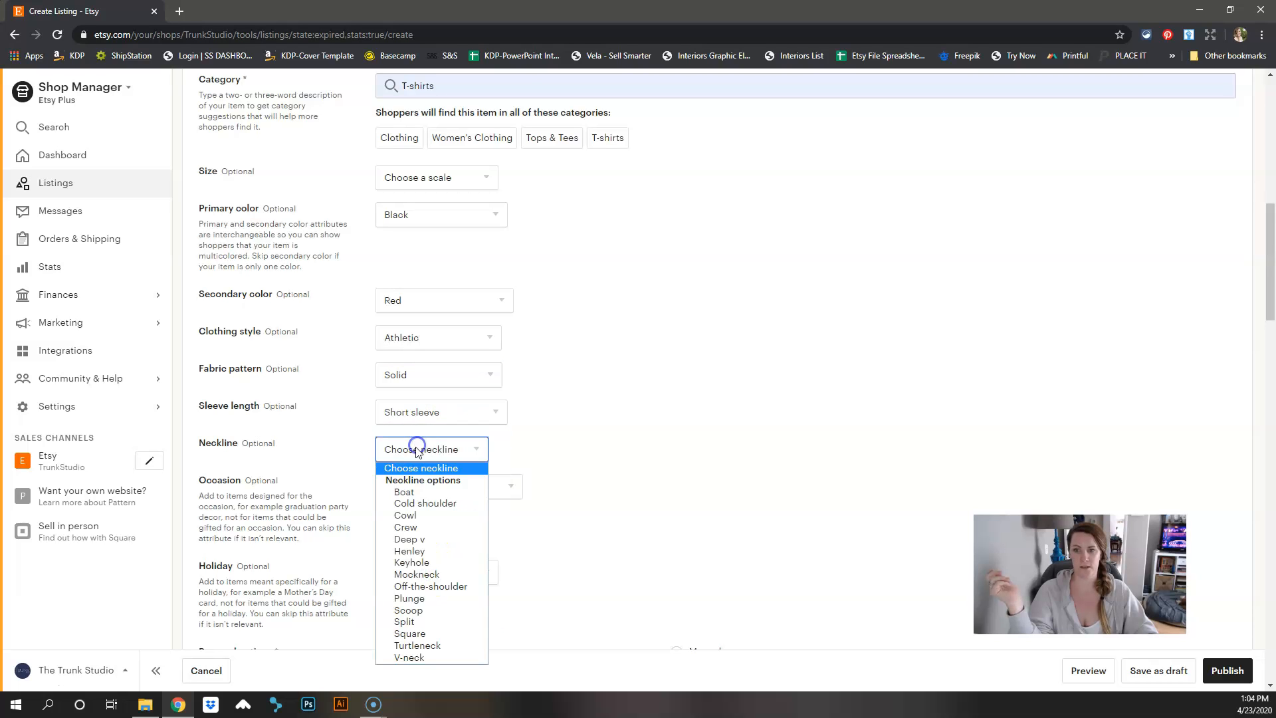
pyautogui.click(412, 527)
# - Examine the available occasion and holiday options, leaving both attributes unselected
pyautogui.click(419, 492)
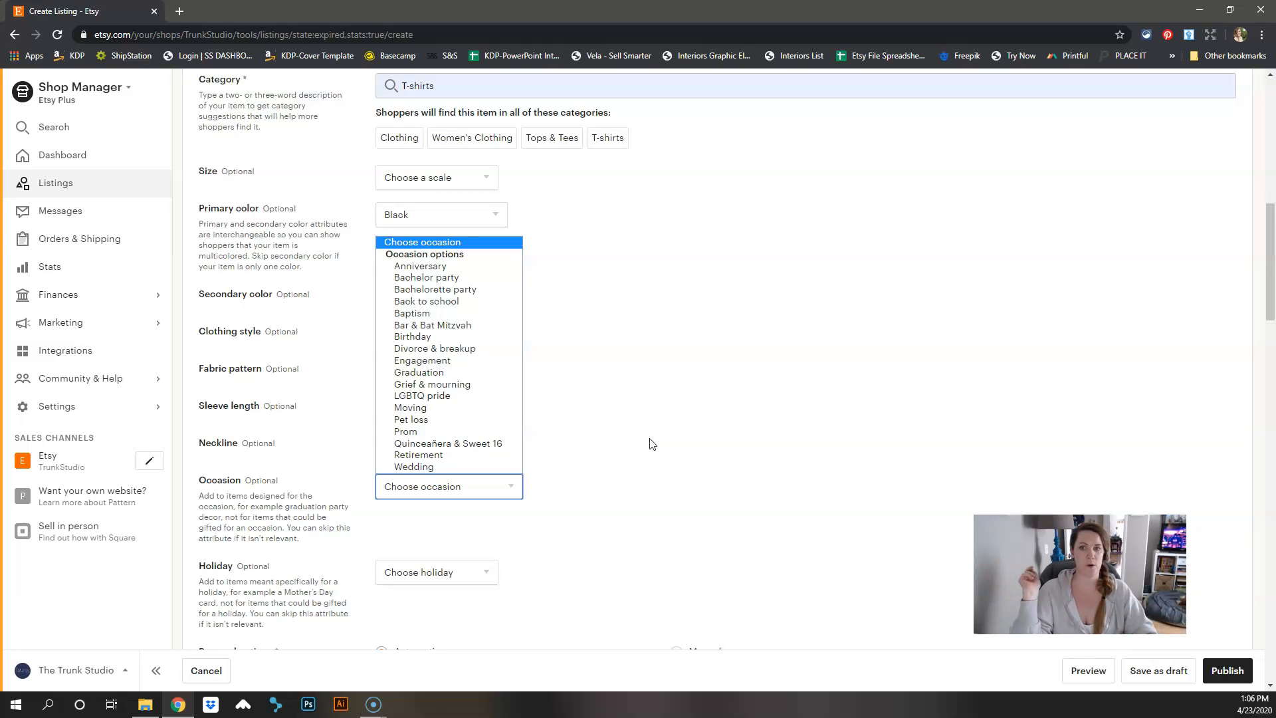
pyautogui.click(660, 433)
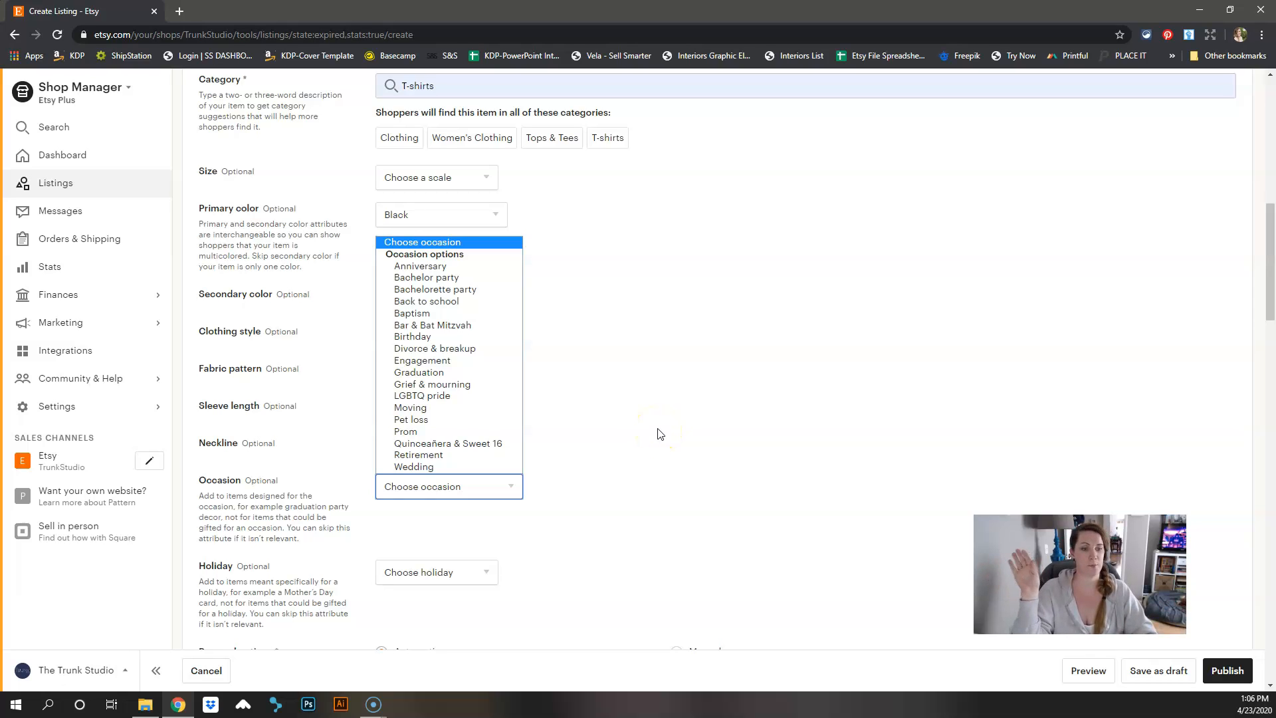
pyautogui.click(661, 434)
pyautogui.scroll(-3, 490, 422)
pyautogui.click(451, 376)
pyautogui.click(451, 376)
pyautogui.click(449, 384)
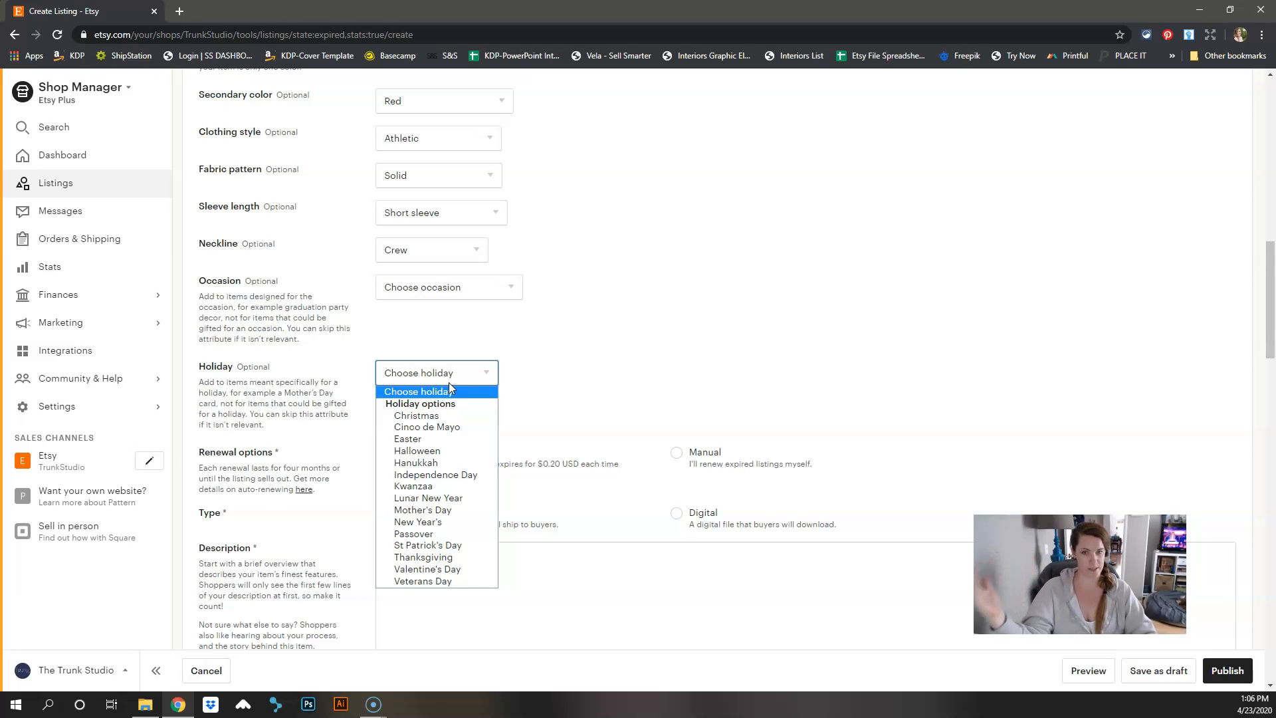
pyautogui.click(585, 359)
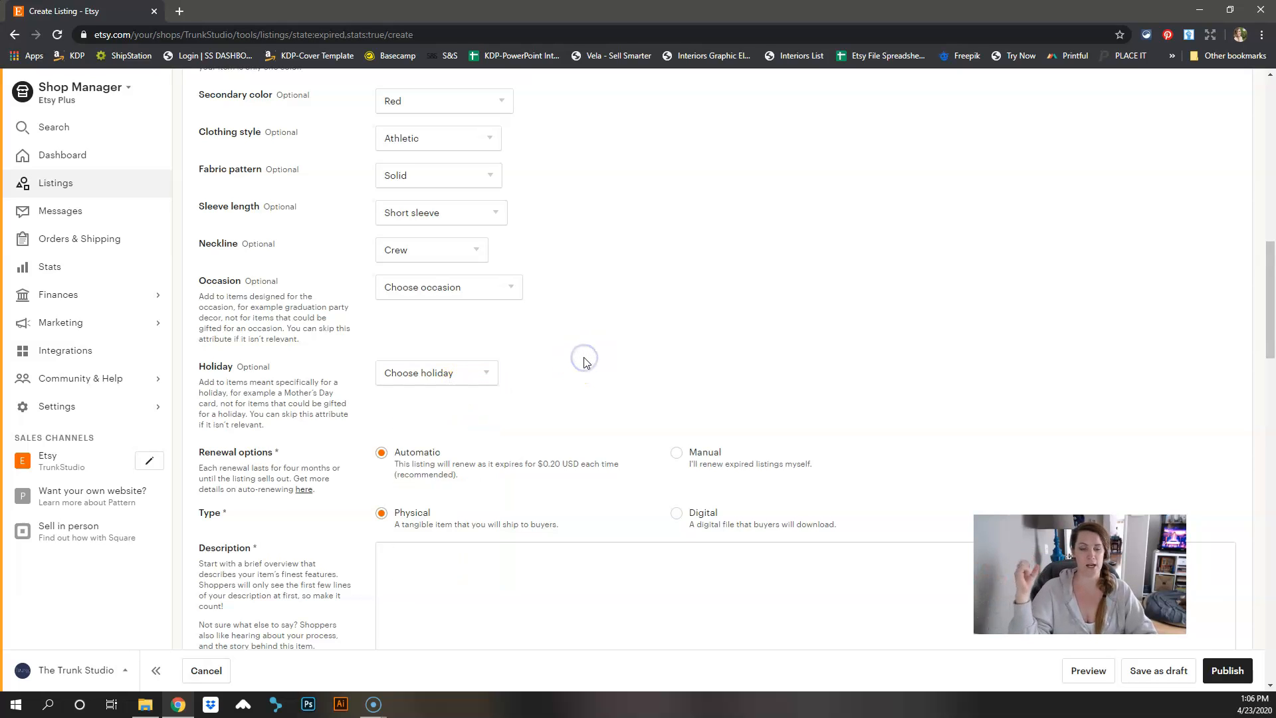
# - Set the listing's renewal option to Manual
pyautogui.scroll(-3, 562, 313)
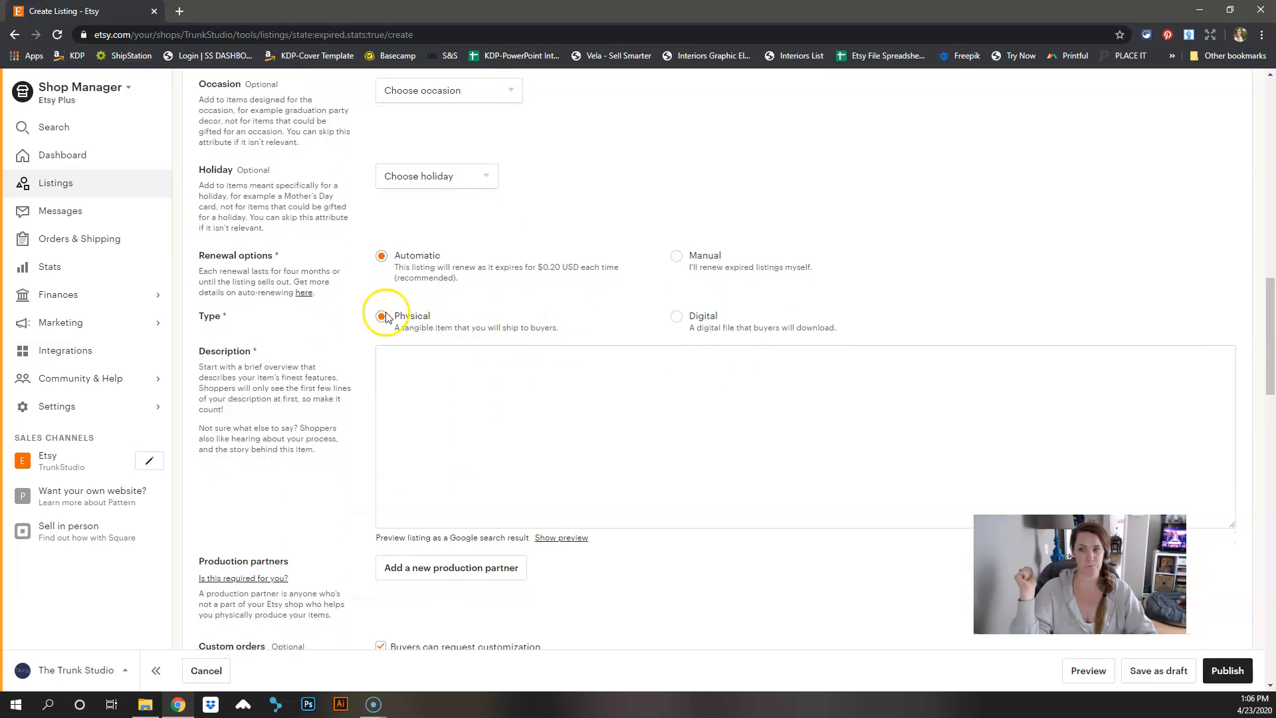
pyautogui.click(675, 257)
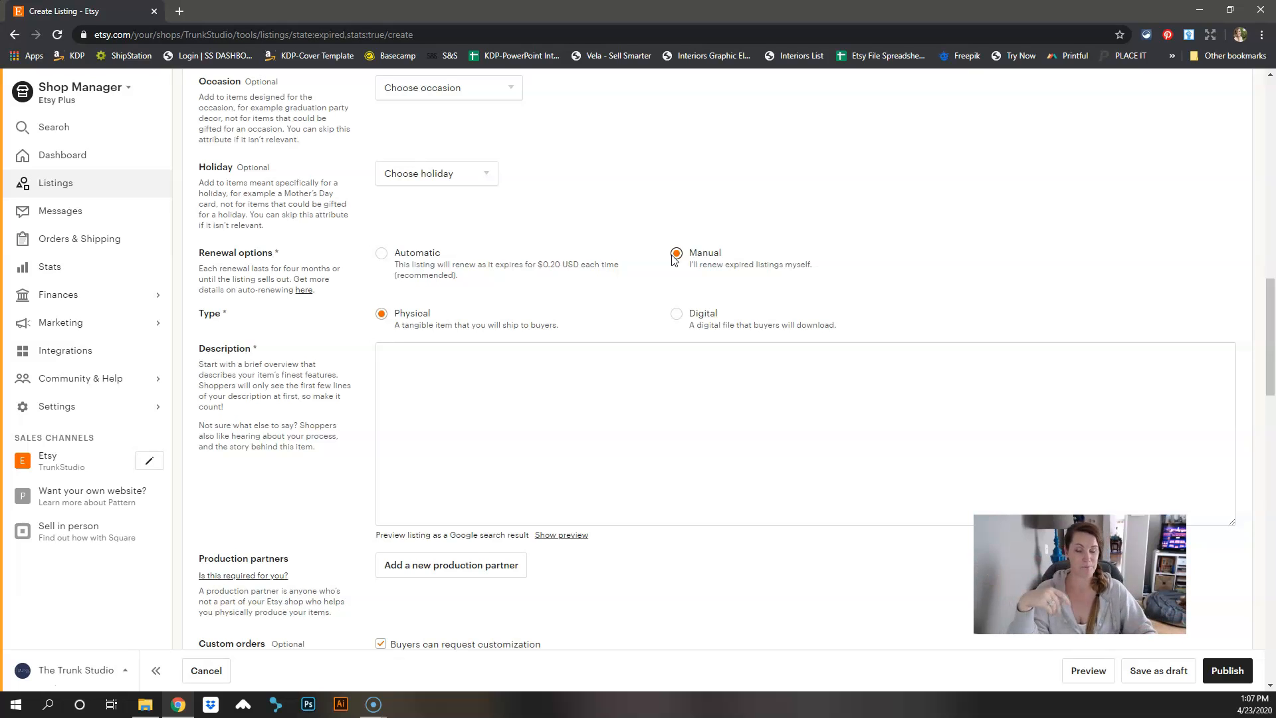
pyautogui.click(707, 362)
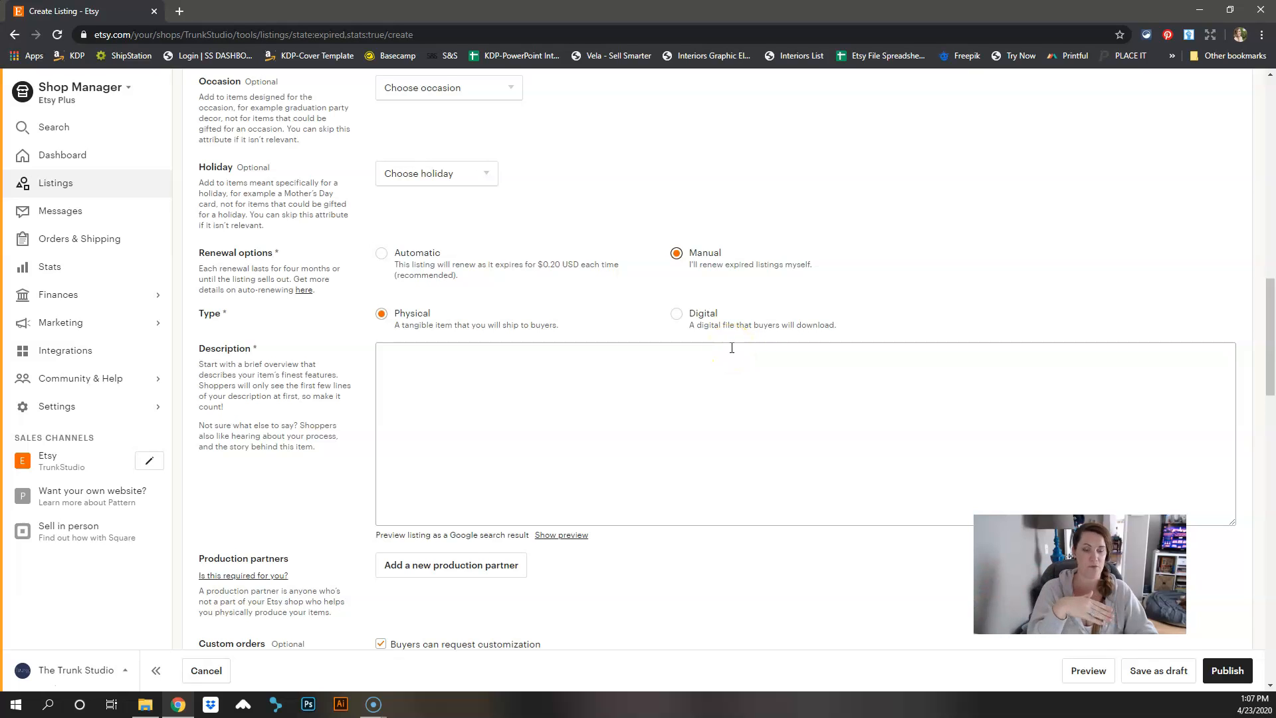
pyautogui.click(630, 417)
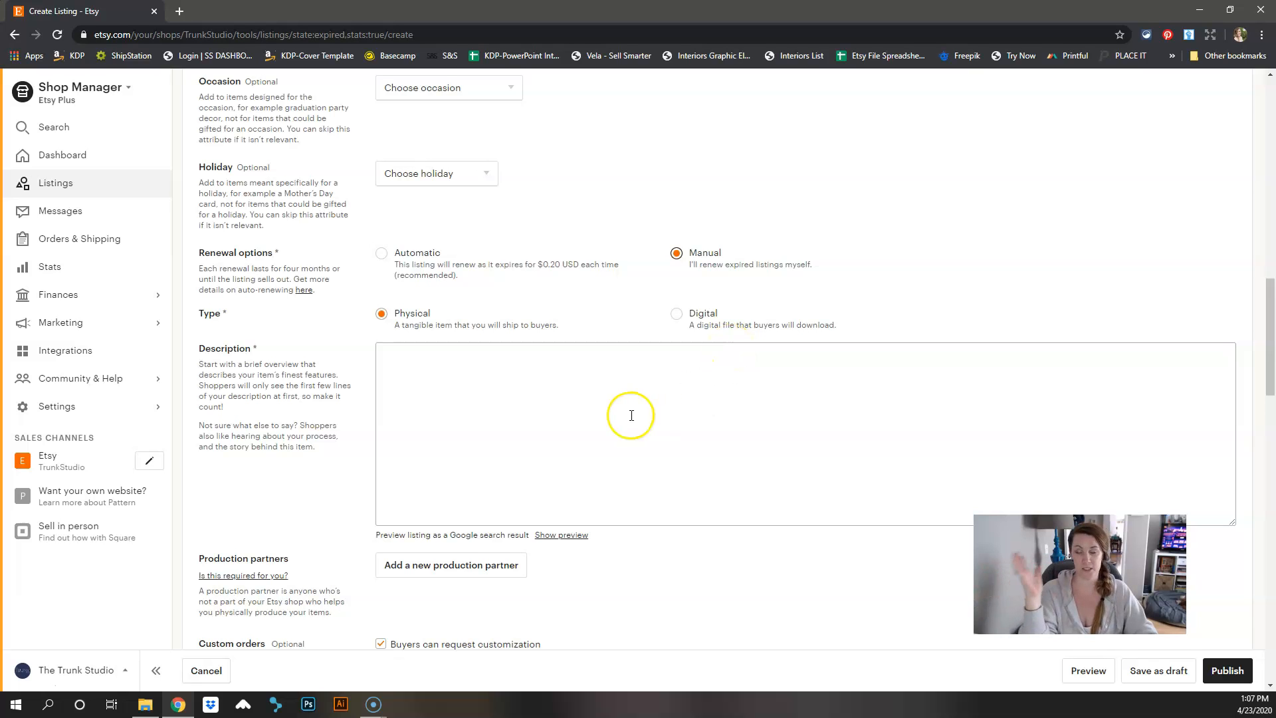
# - Switch to the Etsy File Spreadsheet in Google Sheets and locate the unisex T-shirt description for T-shirt listings on the Listing Info sheet
pyautogui.scroll(-1, 630, 416)
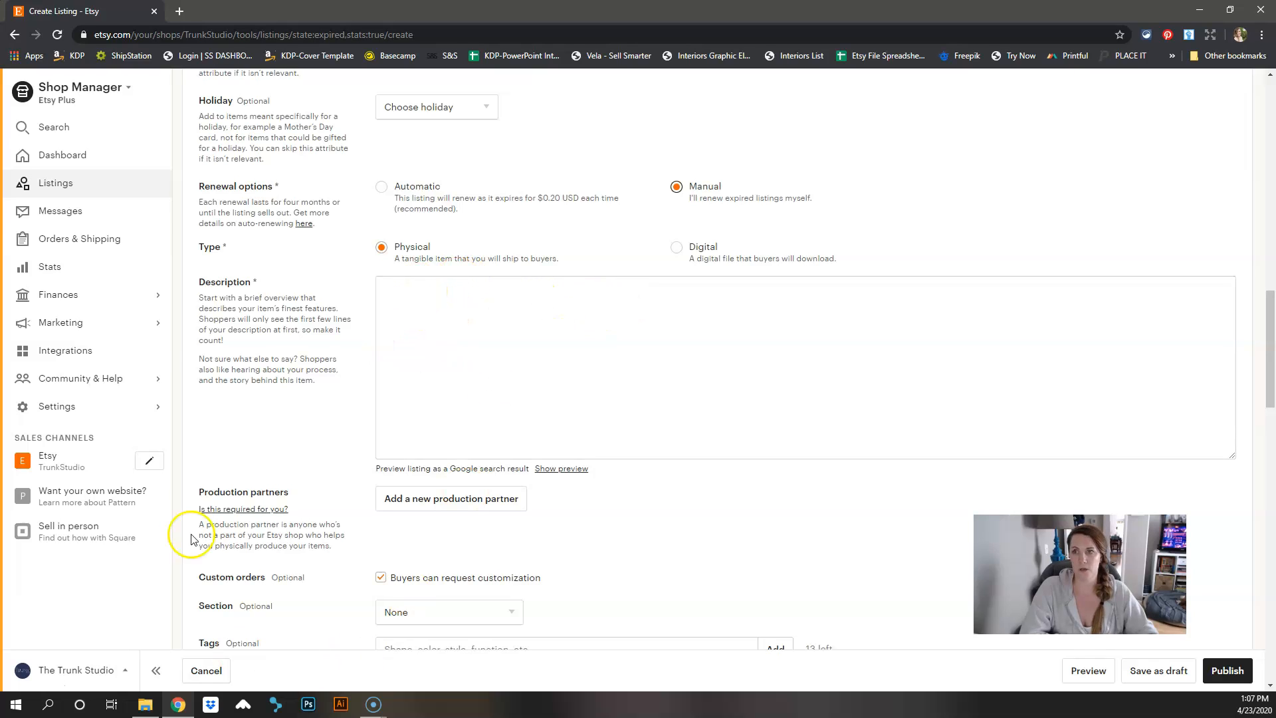
pyautogui.click(179, 12)
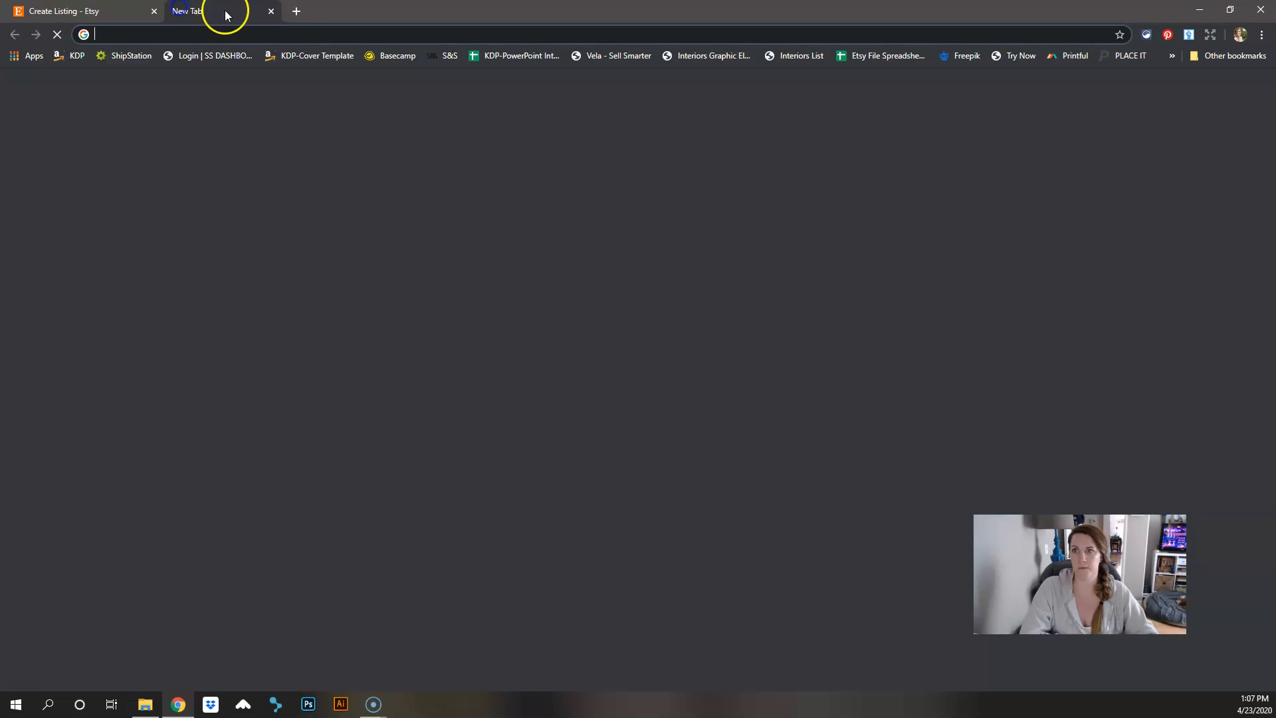
pyautogui.hotkey('ctrl', 'w')
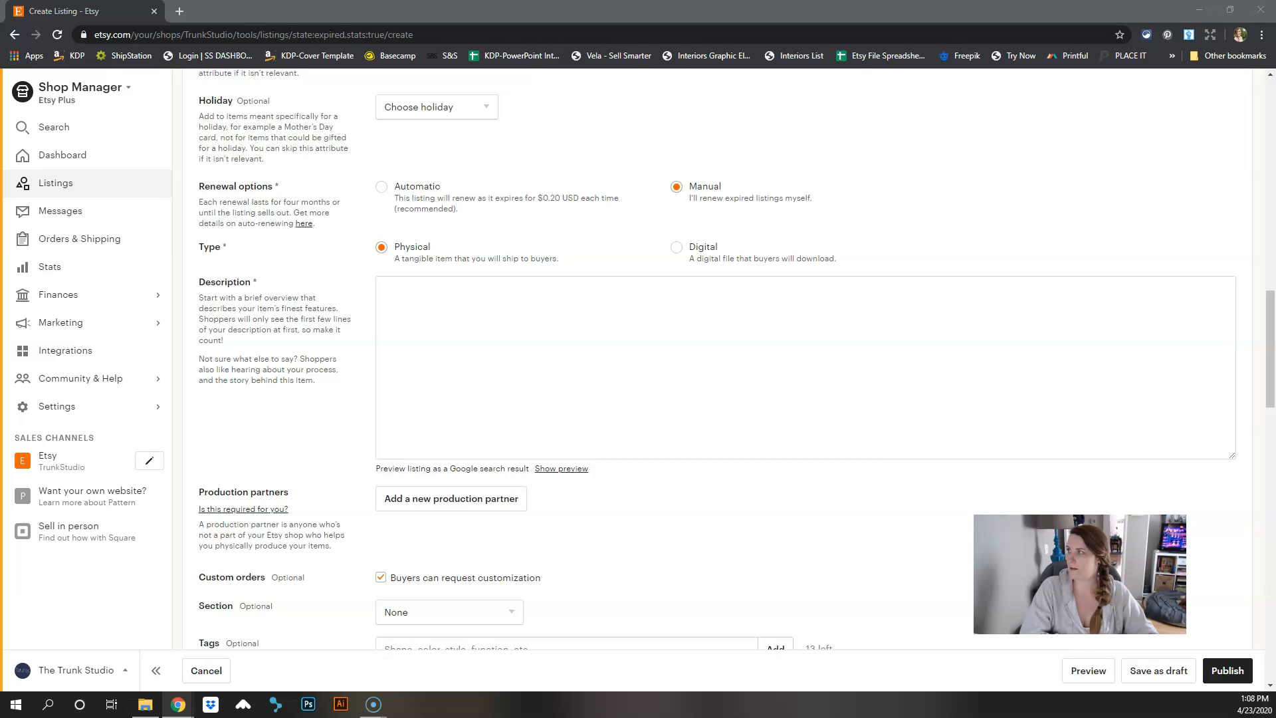
pyautogui.hotkey('alt', 'Tab')
pyautogui.scroll(-5, 461, 373)
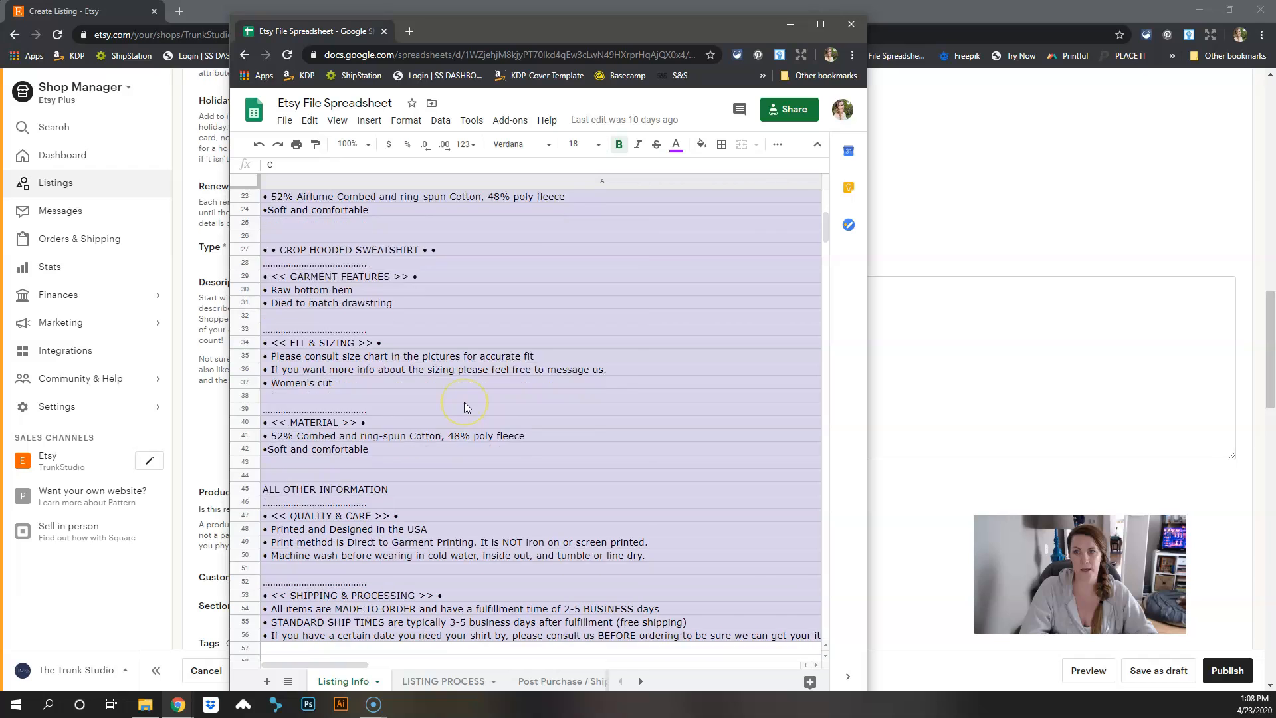
pyautogui.scroll(-8, 464, 401)
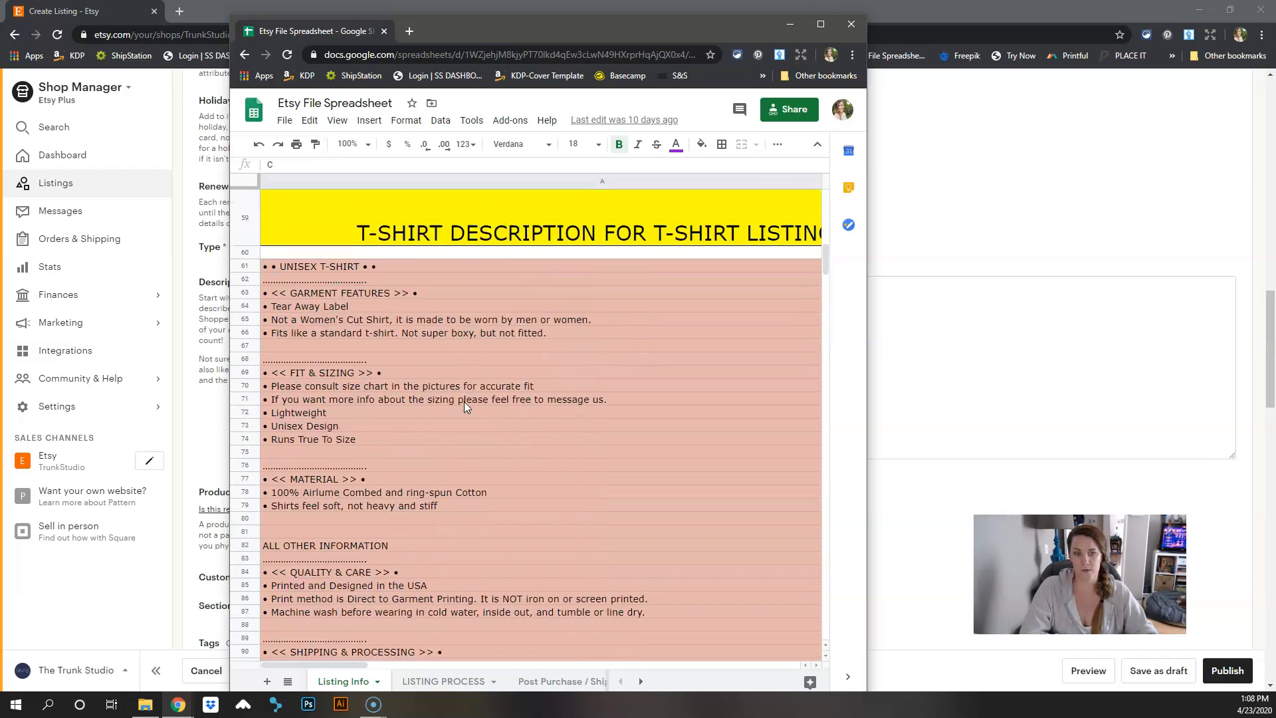
pyautogui.scroll(-7, 464, 401)
pyautogui.scroll(-1, 464, 401)
pyautogui.scroll(9, 464, 397)
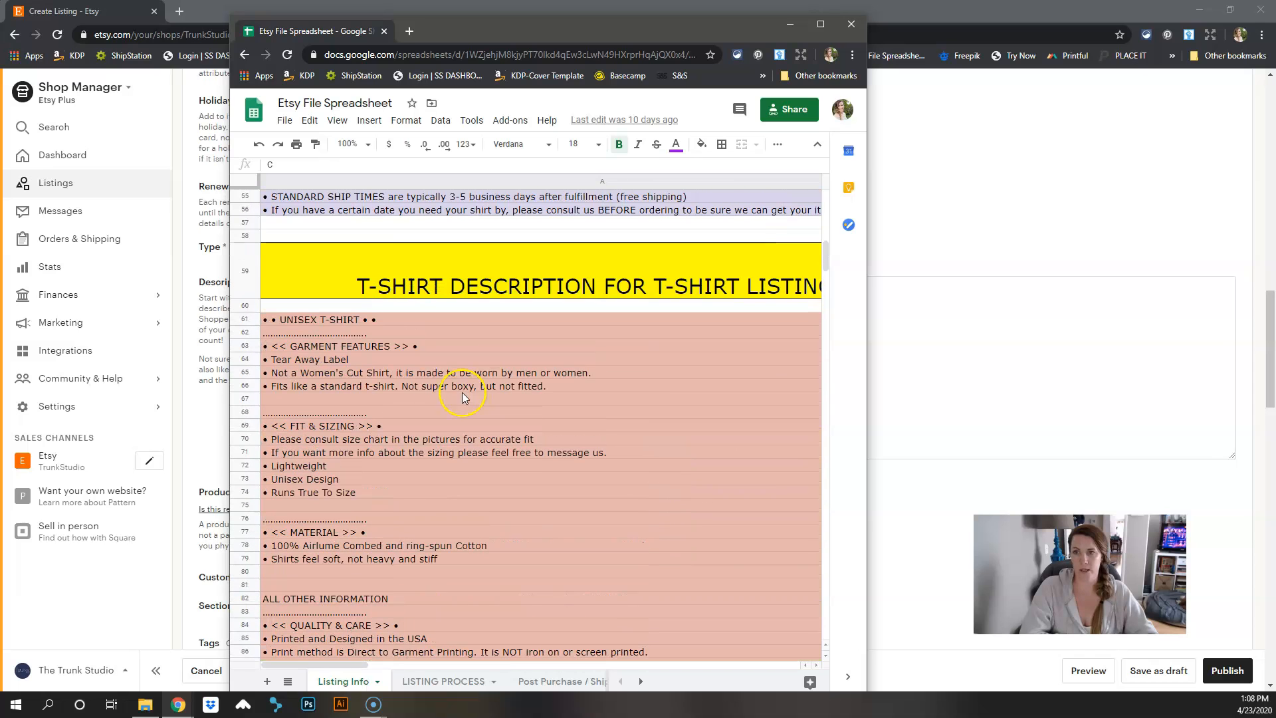
pyautogui.moveTo(459, 27); pyautogui.dragTo(0, 27)
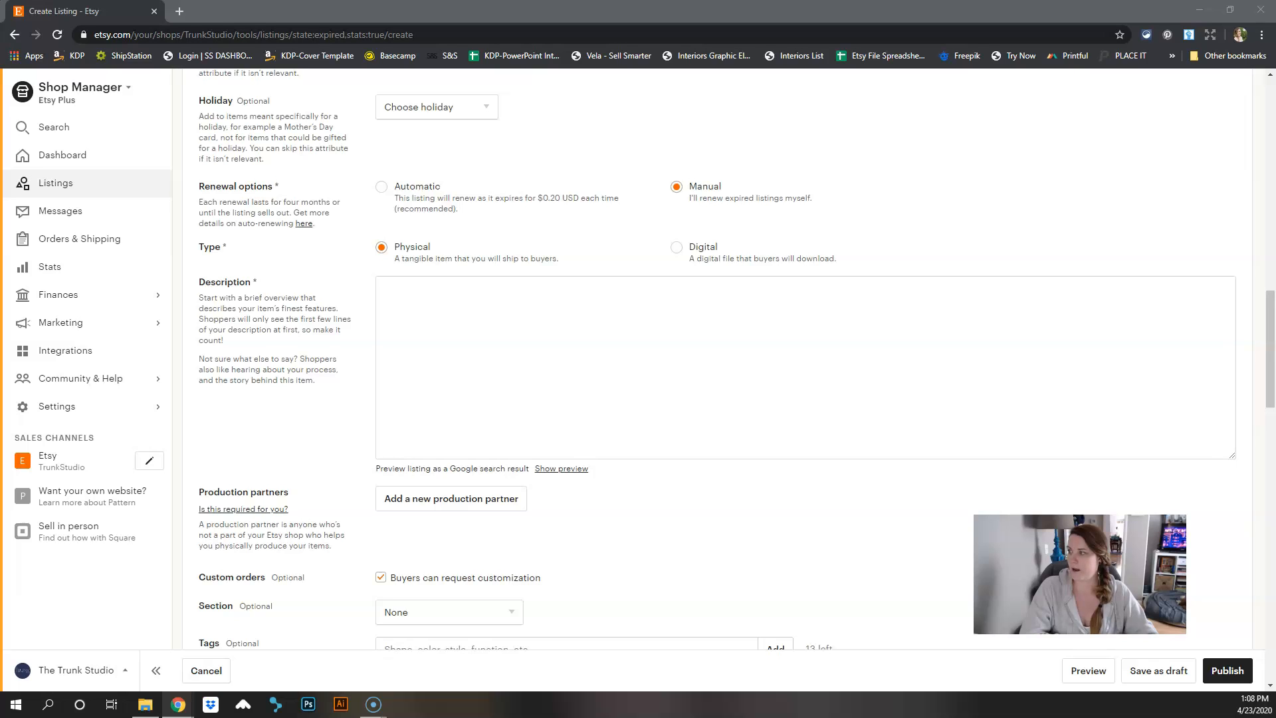
# - Paste the unisex T-shirt description from the spreadsheet into the Etsy listing's description
pyautogui.click(435, 303)
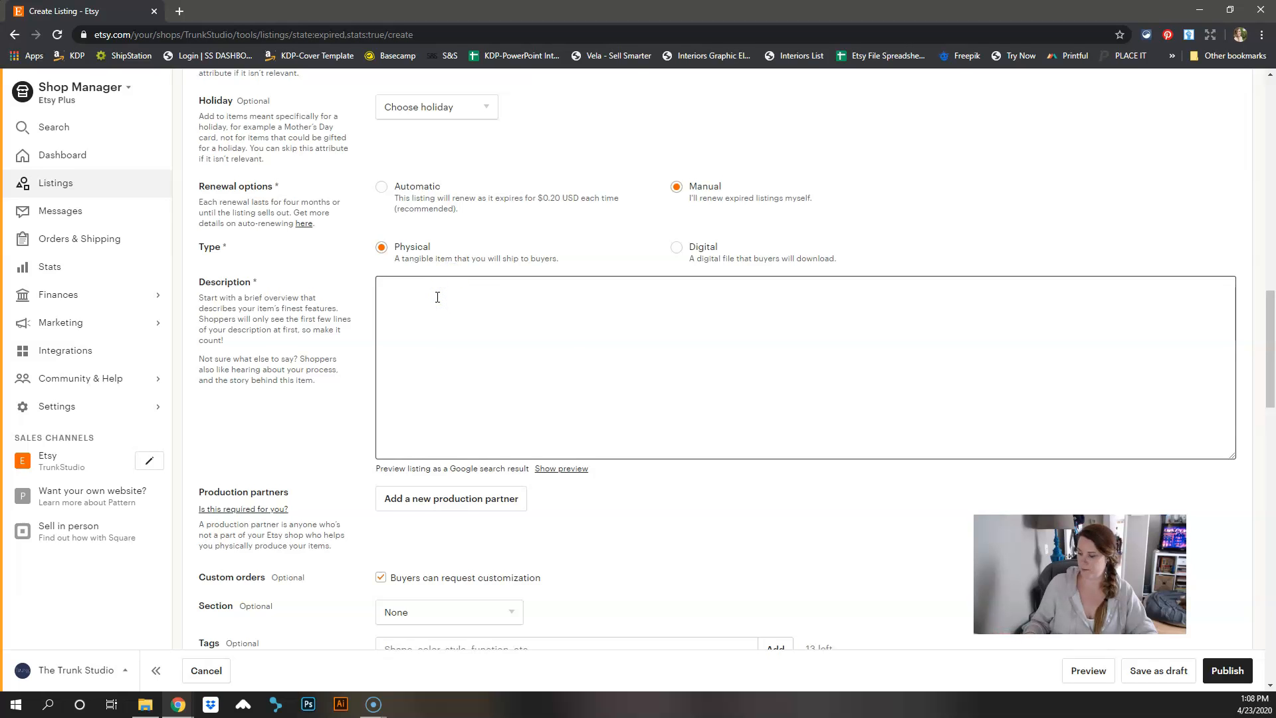
pyautogui.hotkey('ctrl', 'v')
pyautogui.scroll(2, 425, 320)
pyautogui.scroll(-1, 399, 345)
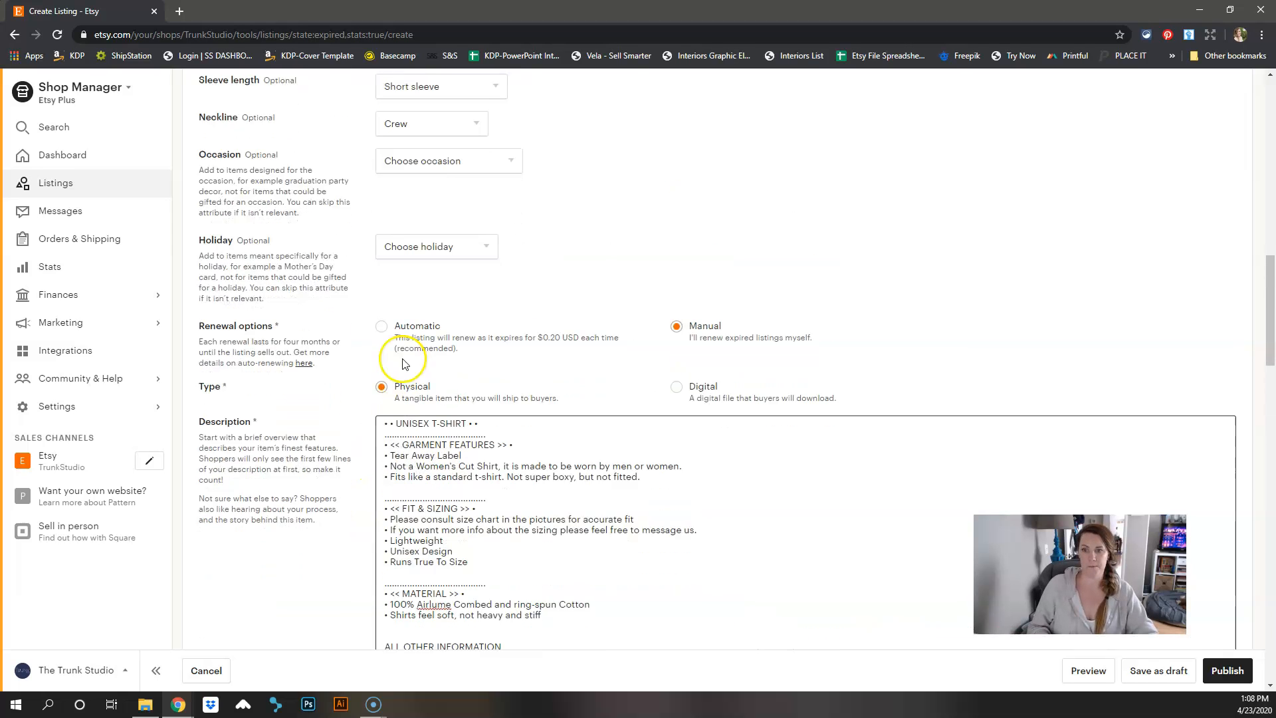
# - Insert "This a great gift for Moms on Mother's Day." at the very start of the listing description
pyautogui.click(386, 365)
pyautogui.click(379, 350)
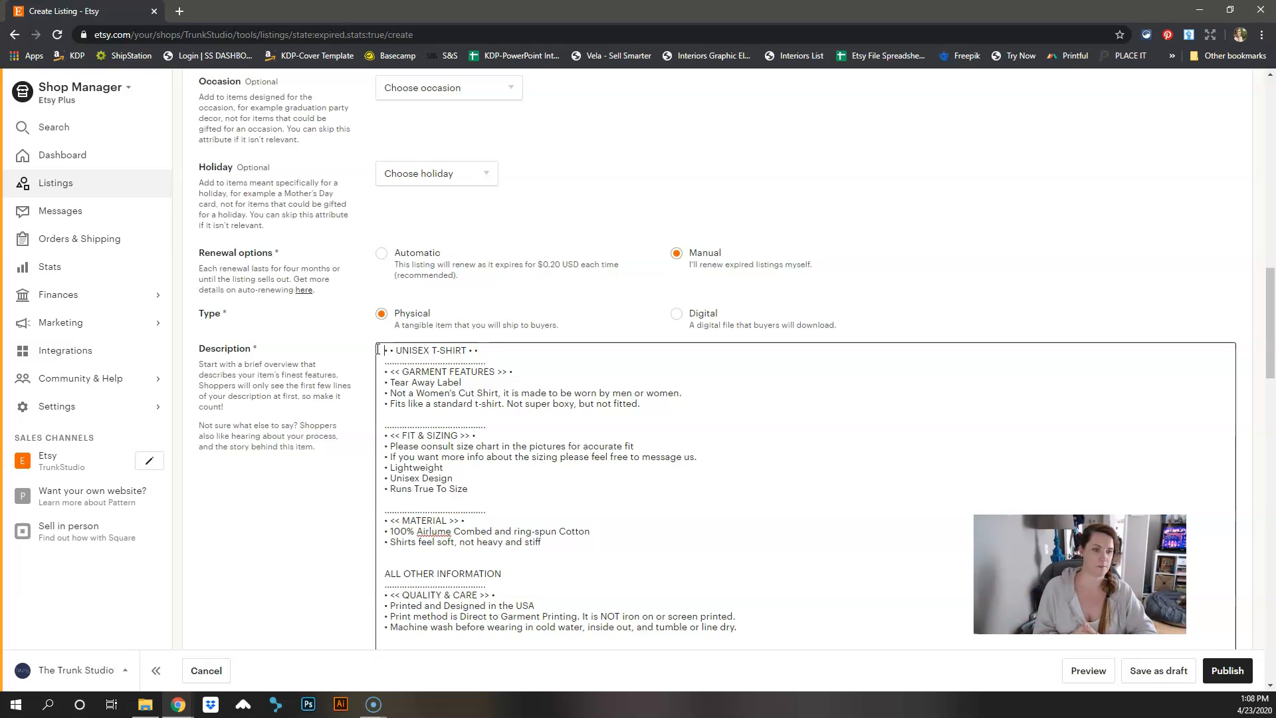
pyautogui.write('This')
pyautogui.write(' a great gif')
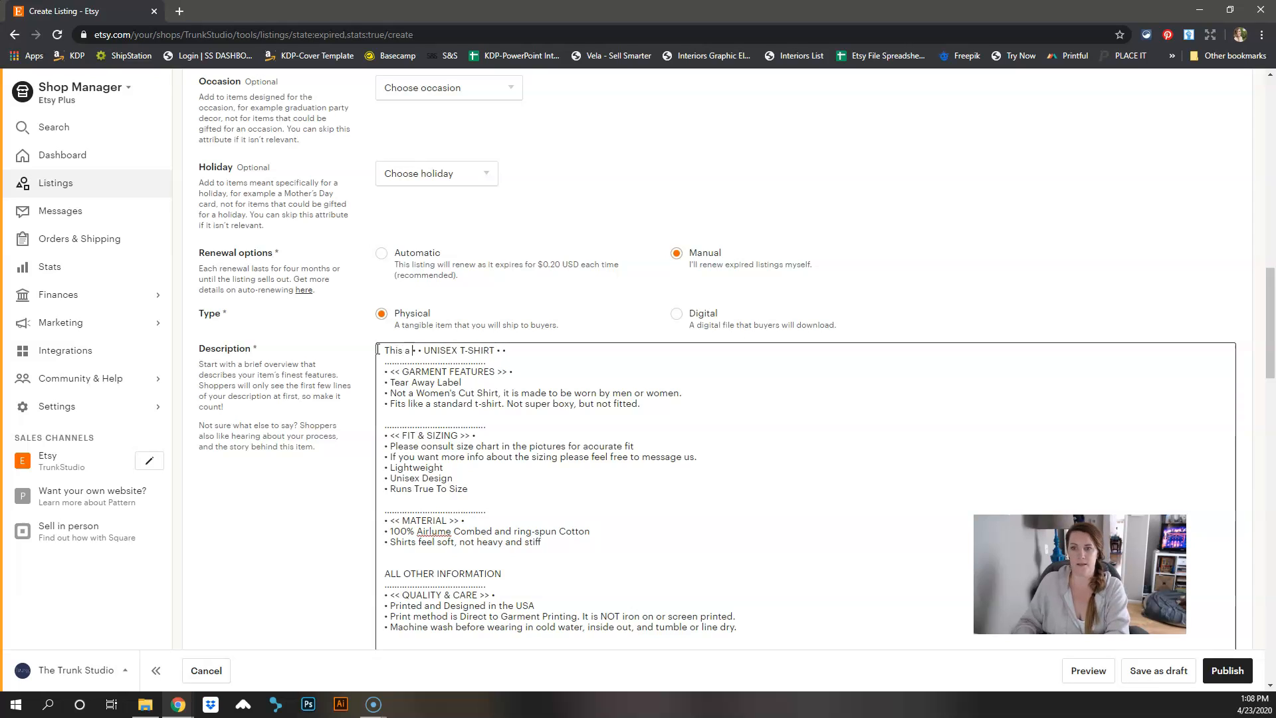
pyautogui.write('t for Mothers')
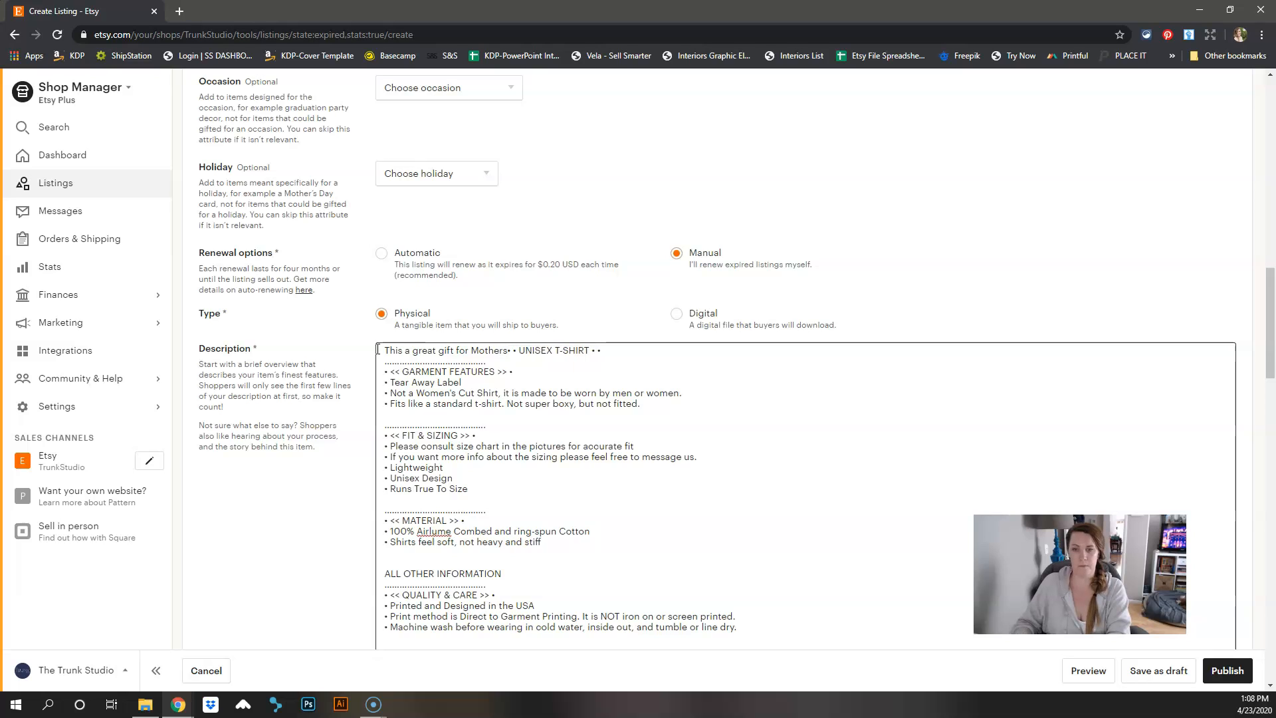
pyautogui.press('BackSpace')
pyautogui.press('BackSpace')
pyautogui.press('BackSpace')
pyautogui.press('BackSpace')
pyautogui.press('BackSpace')
pyautogui.write('ms on Mothersd')
pyautogui.press('BackSpace')
pyautogui.write('Da')
pyautogui.press('BackSpace')
pyautogui.press('BackSpace')
pyautogui.press('BackSpace')
pyautogui.press('BackSpace')
pyautogui.write("' D")
pyautogui.press('BackSpace')
pyautogui.press('BackSpace')
pyautogui.write('s DAy.')
pyautogui.press('BackSpace')
pyautogui.press('BackSpace')
pyautogui.press('BackSpace')
pyautogui.write('ay. ')
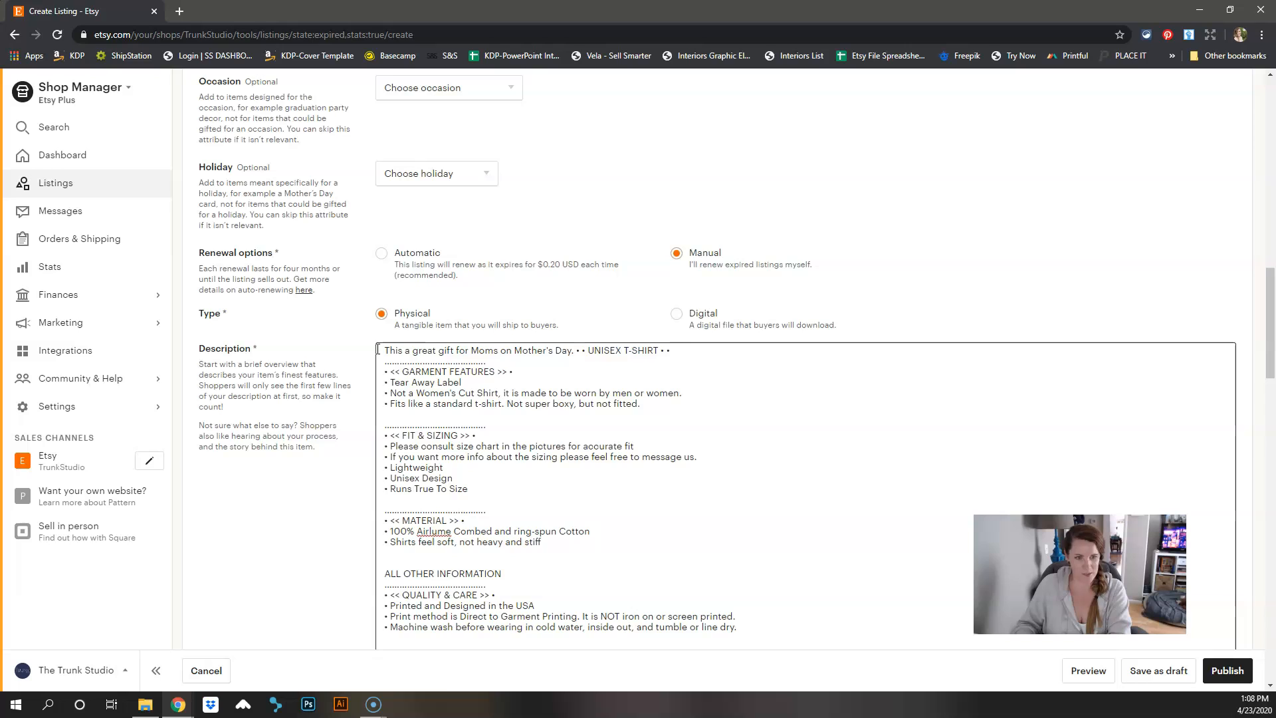
# - Add the sentence "This love shirt is perfect for everyday wear and is soft and comfortable." to the description's opening line
pyautogui.write('This ')
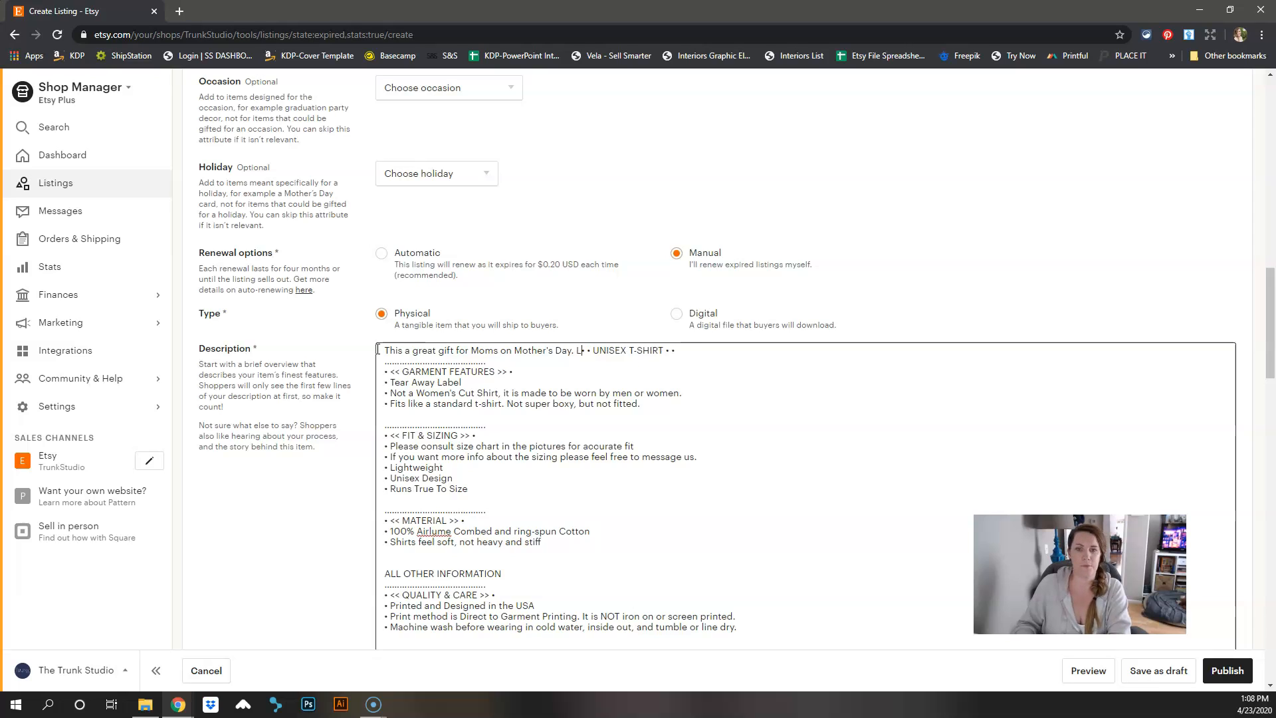
pyautogui.write('love shirt ')
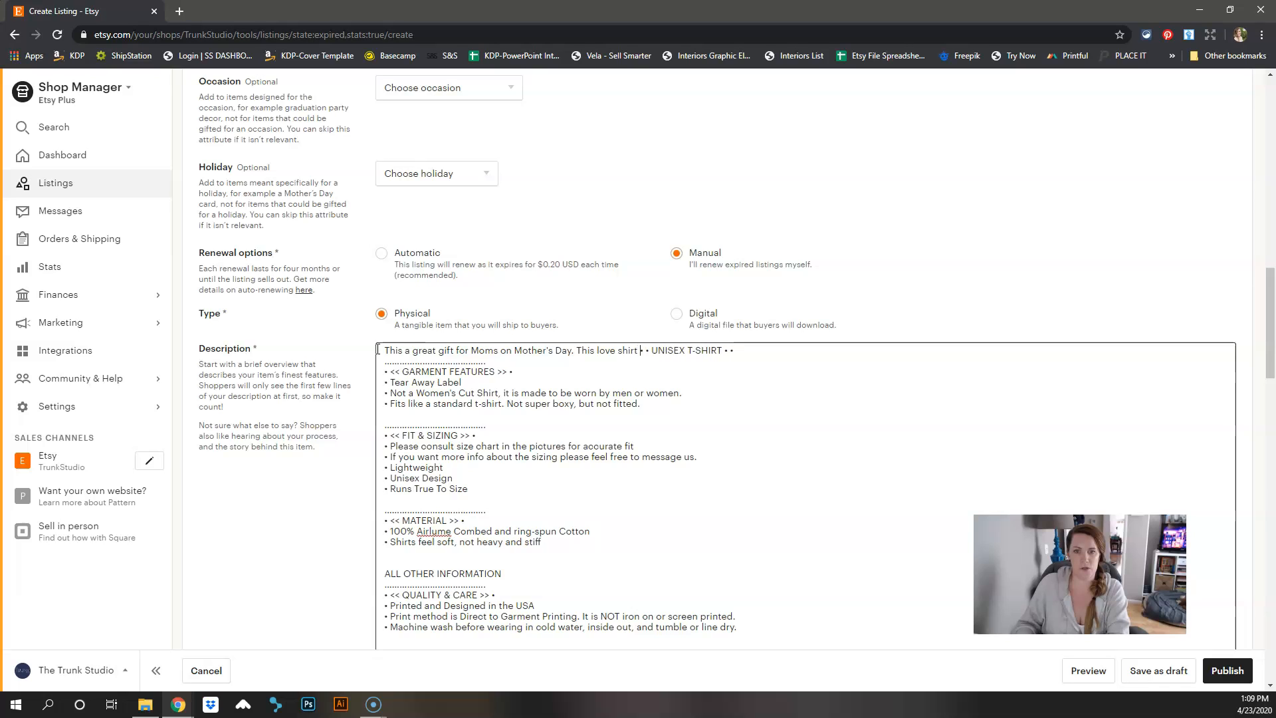
pyautogui.write('is perfect for everyday wear and is soft and comfortable. ')
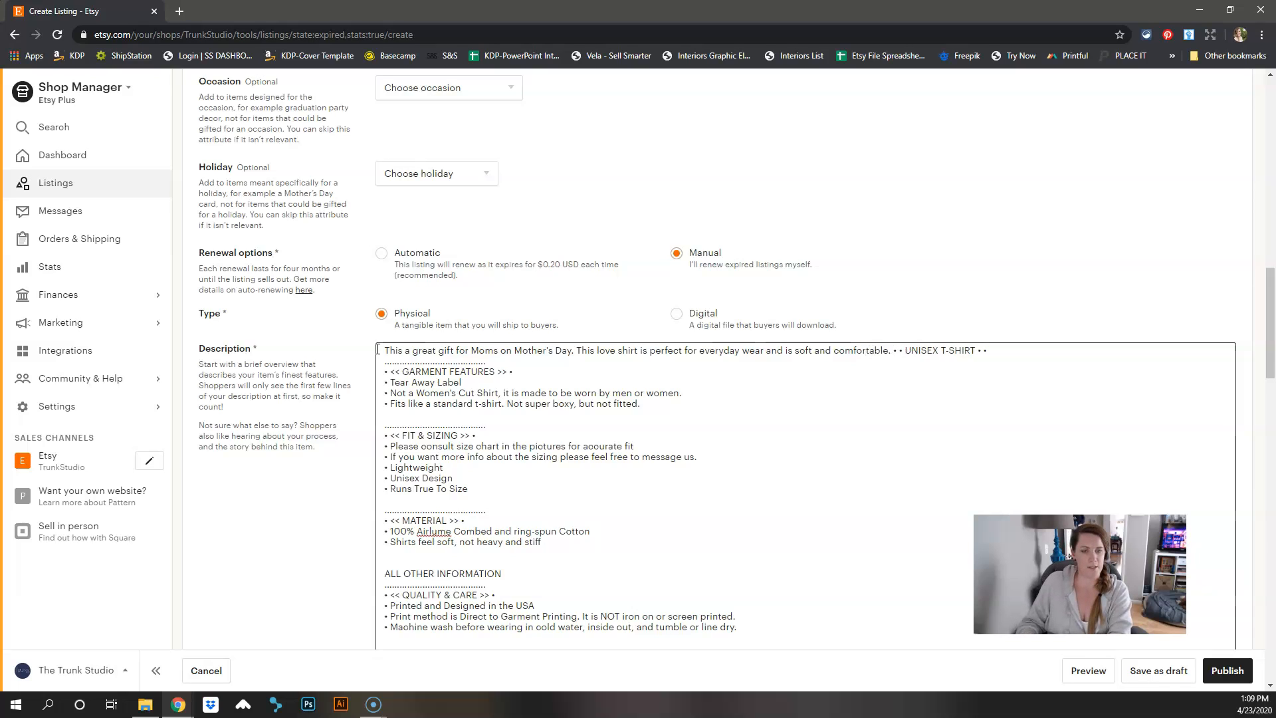
# - End the intro with "More information below and you can find a size chart in the pictures." and separate it with a blank line
pyautogui.write('Mo')
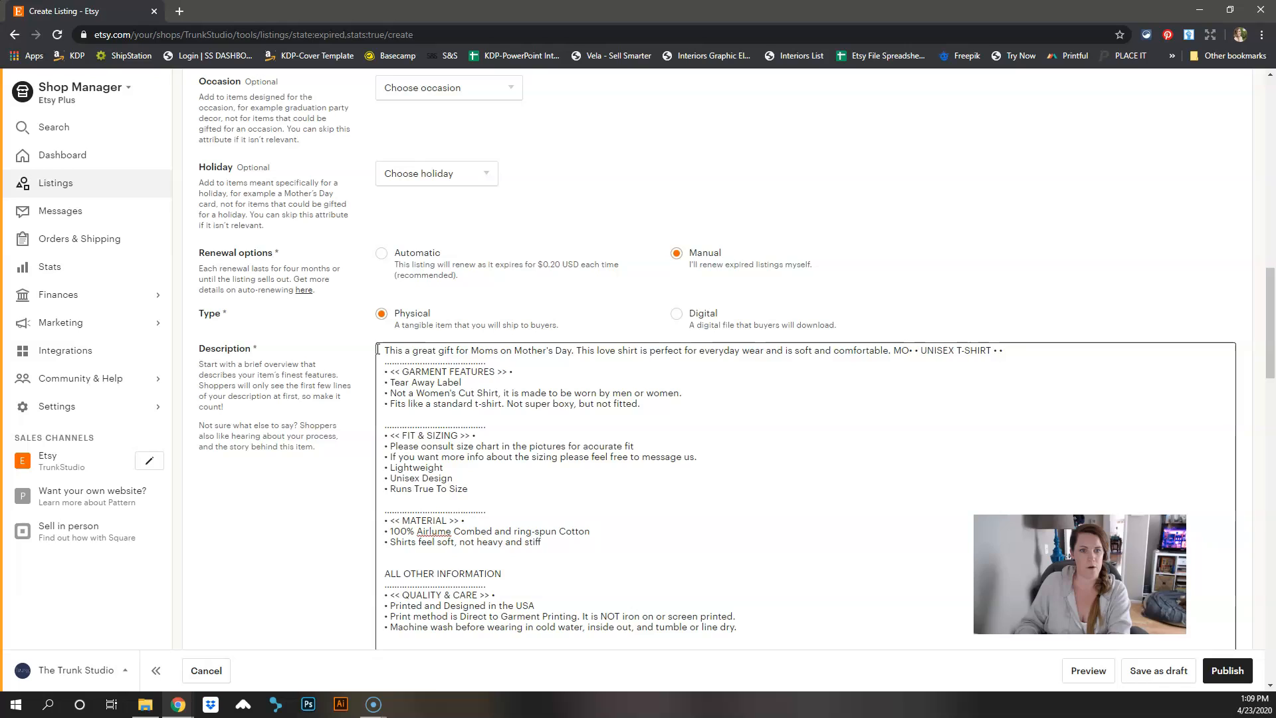
pyautogui.write('rre')
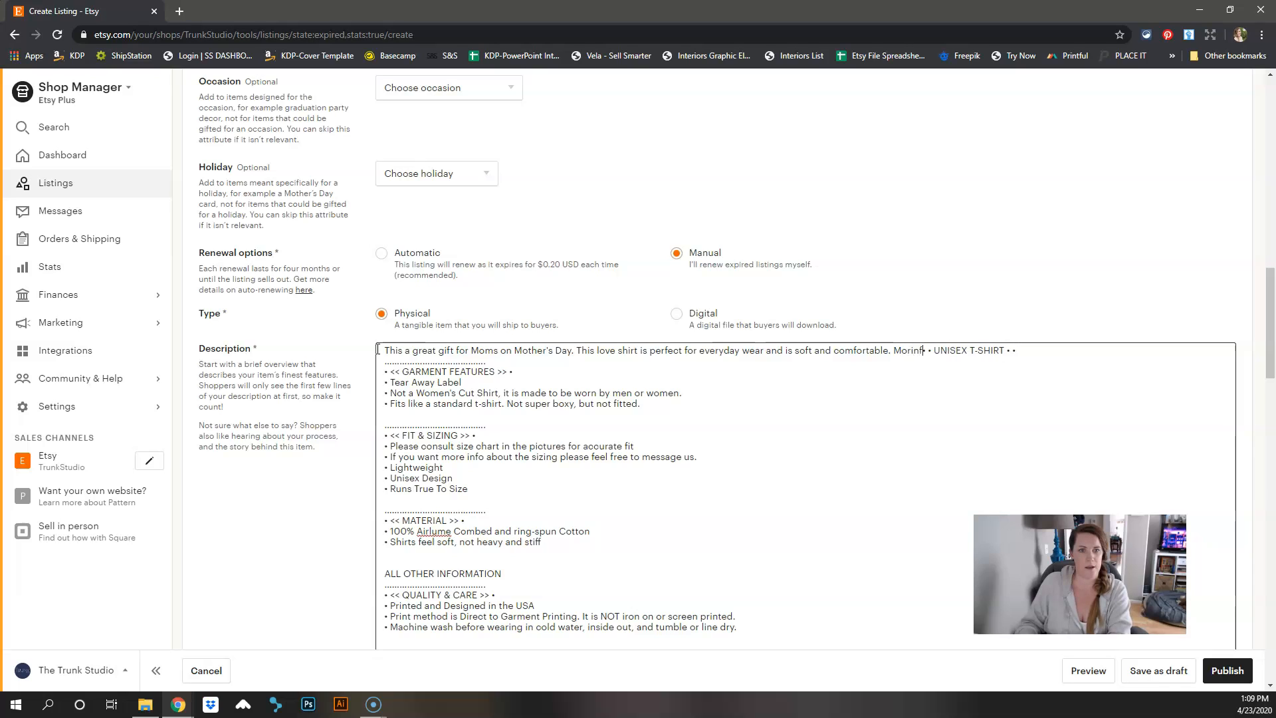
pyautogui.press('BackSpace')
pyautogui.press('BackSpace')
pyautogui.press('BackSpace')
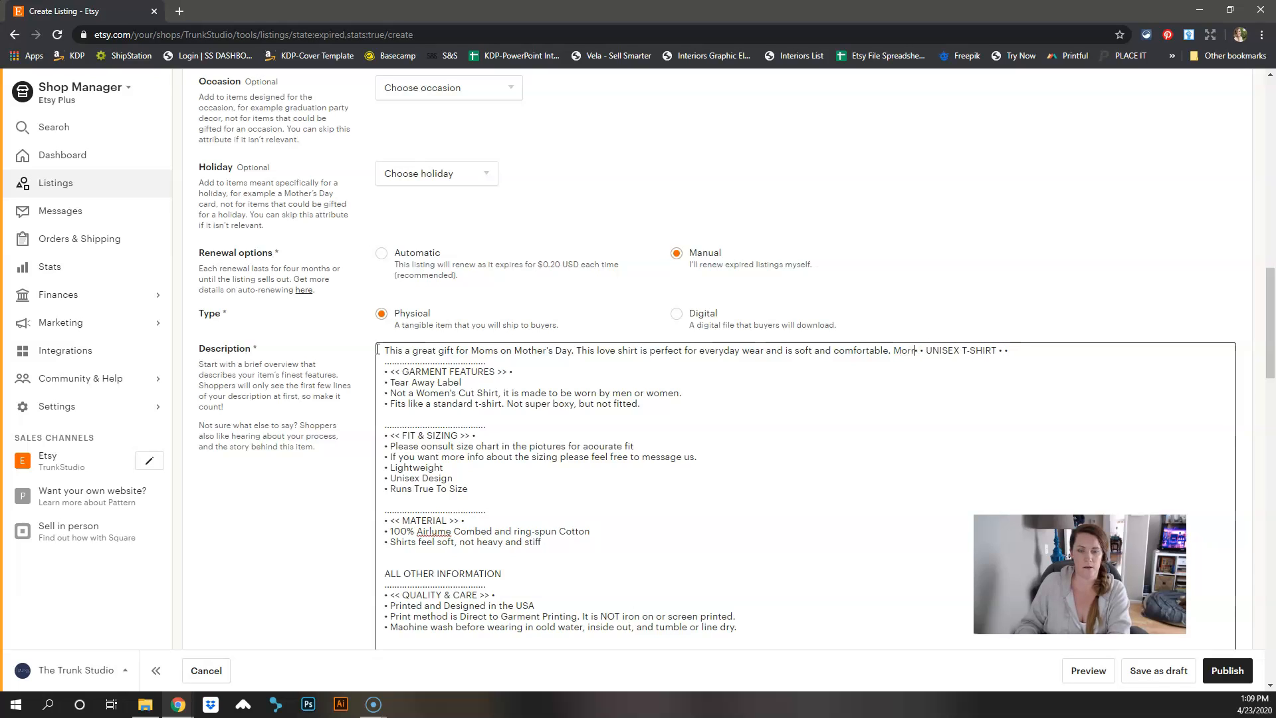
pyautogui.write('e')
pyautogui.write(' information below')
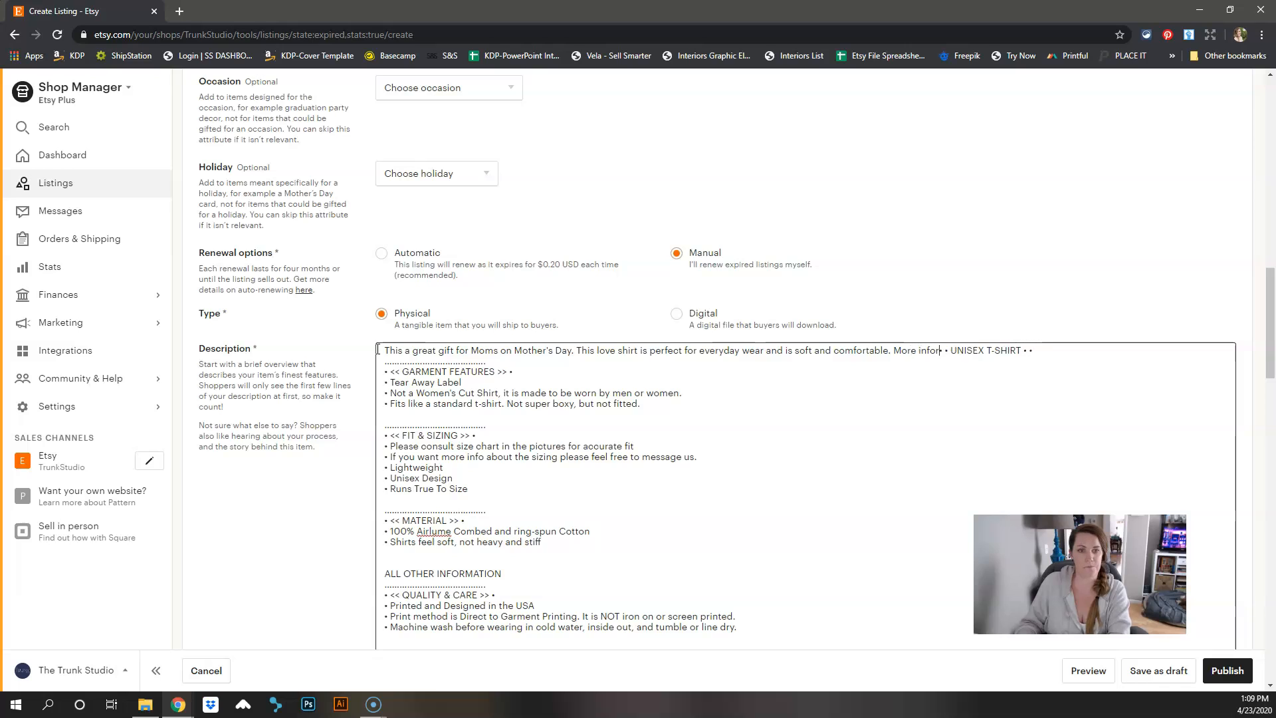
pyautogui.write(' and you can')
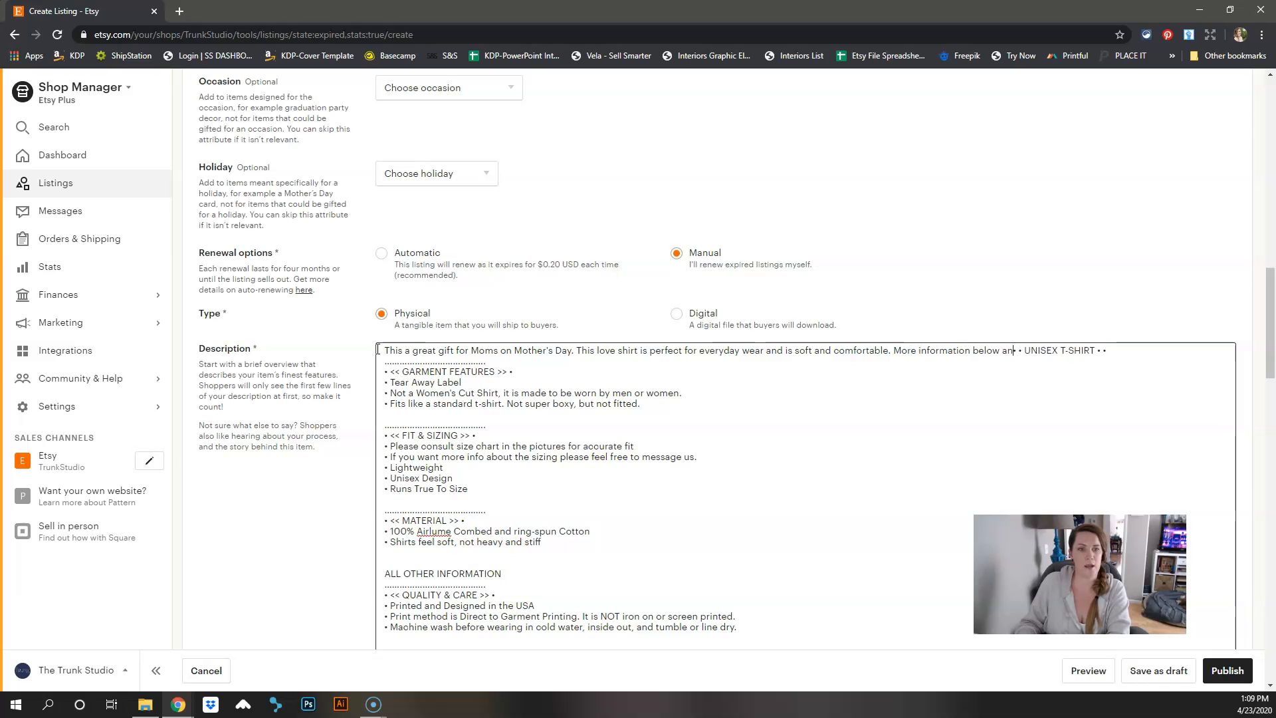
pyautogui.write(' find a size c')
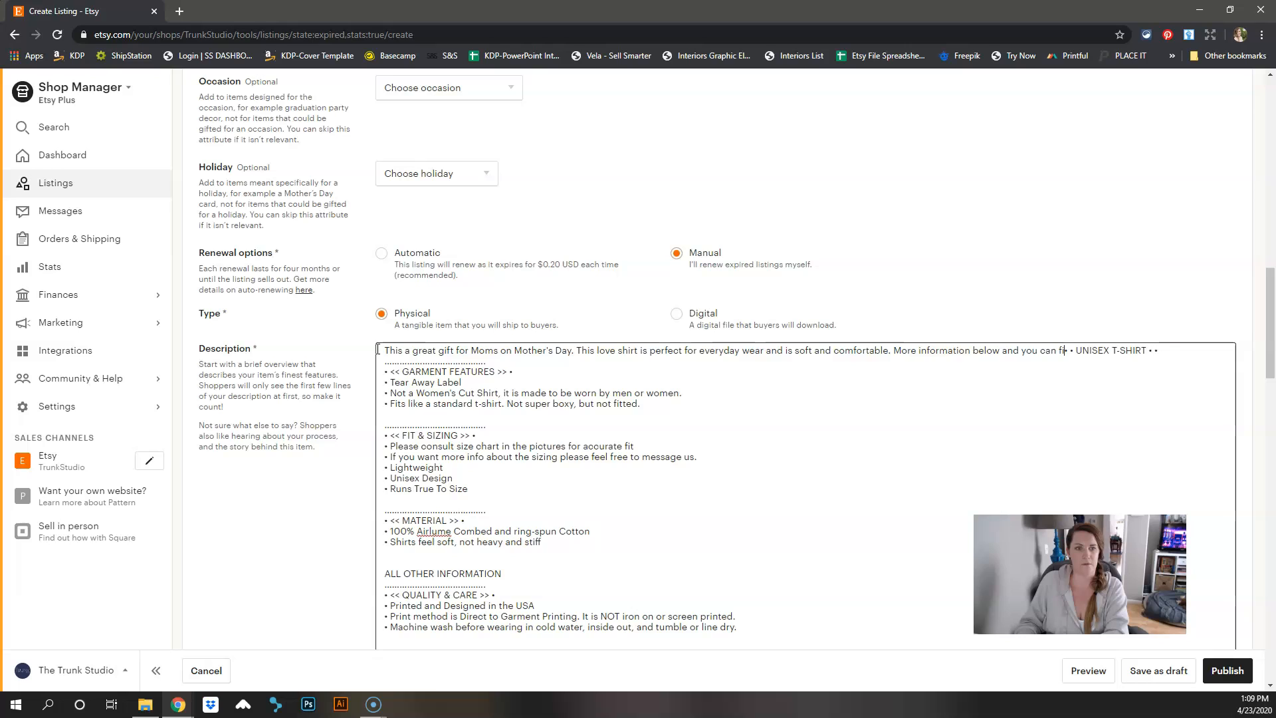
pyautogui.write('hart in the pic')
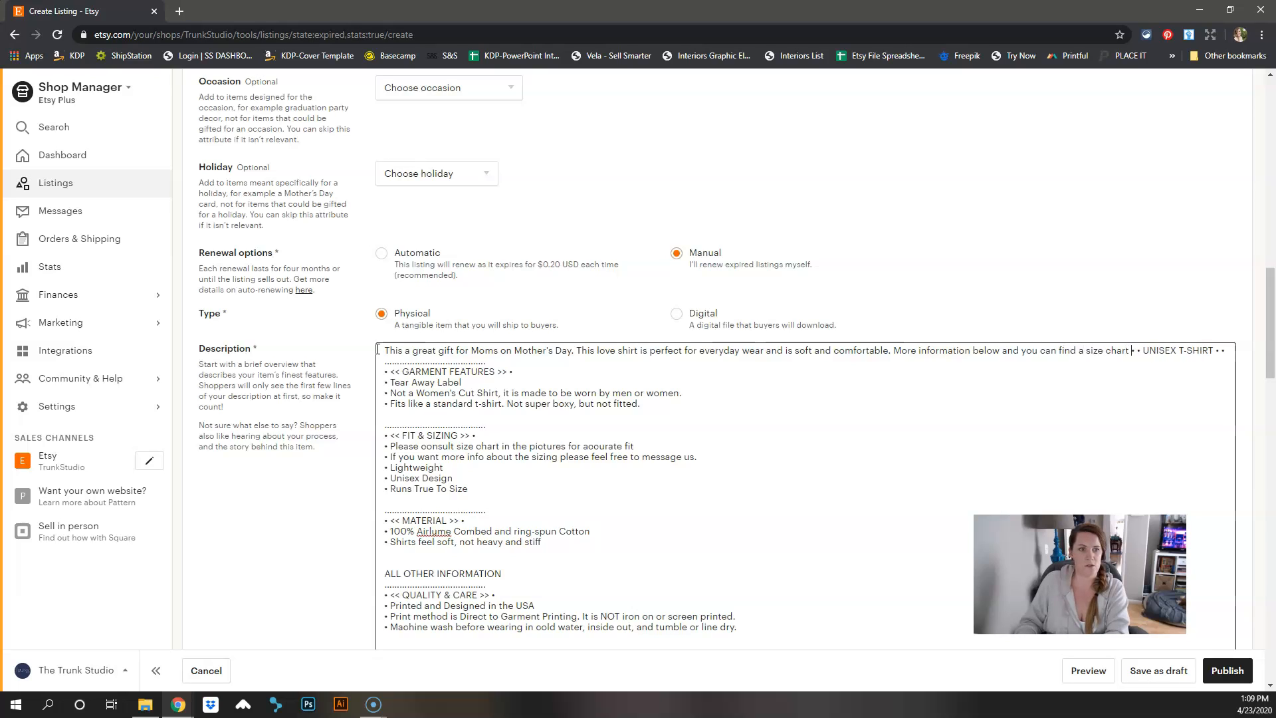
pyautogui.write('tures.')
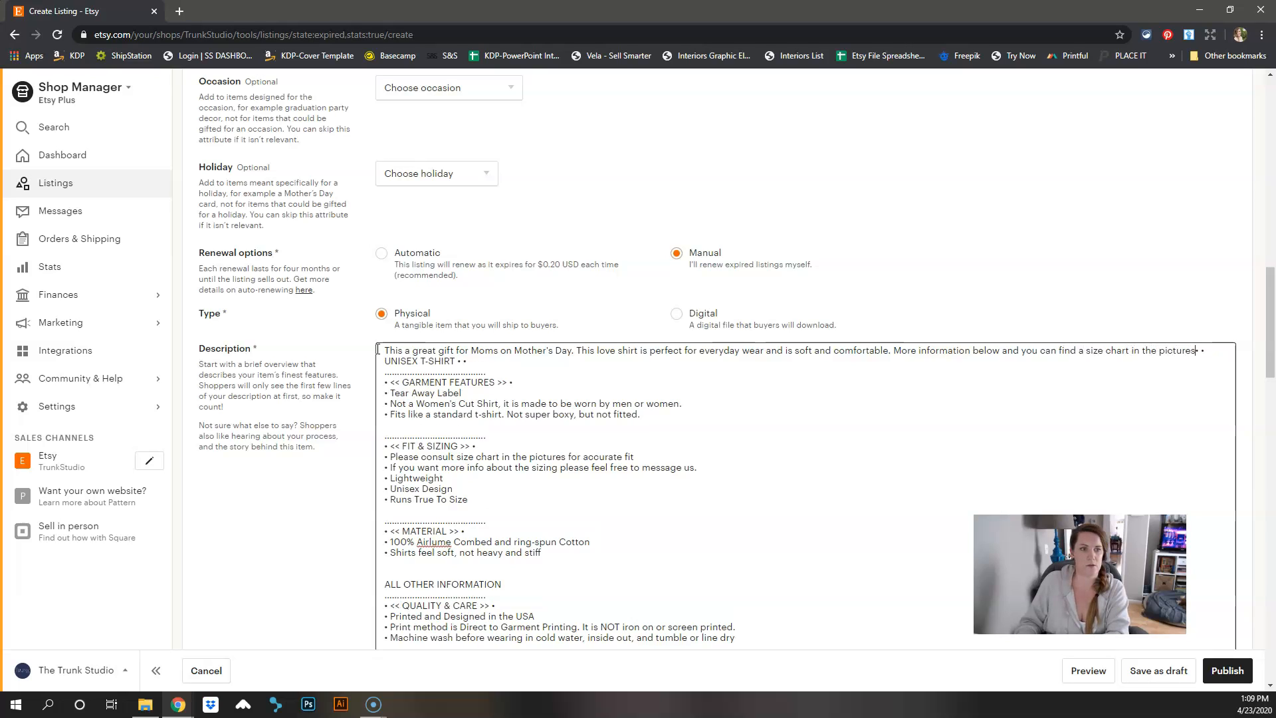
pyautogui.press('Return')
pyautogui.press('Return')
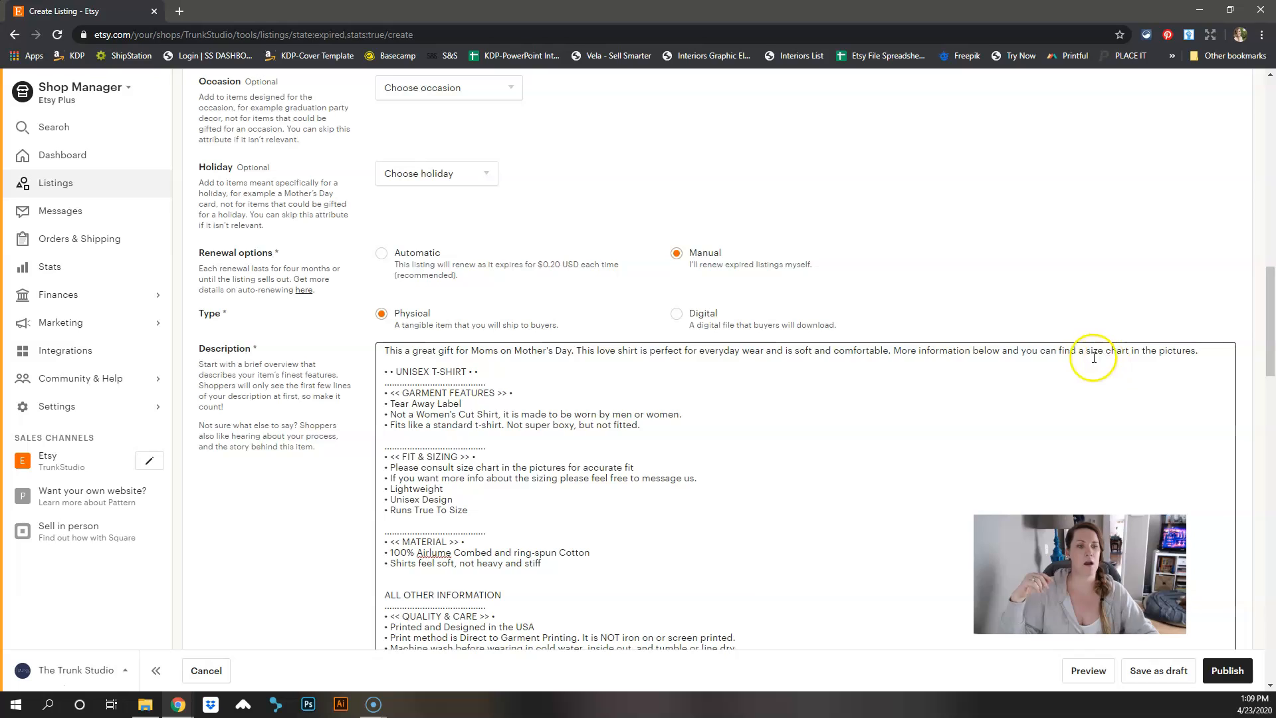
# - Review the description down to the production partners section and locate Production partners in the shop settings
pyautogui.moveTo(1063, 351); pyautogui.dragTo(1194, 356)
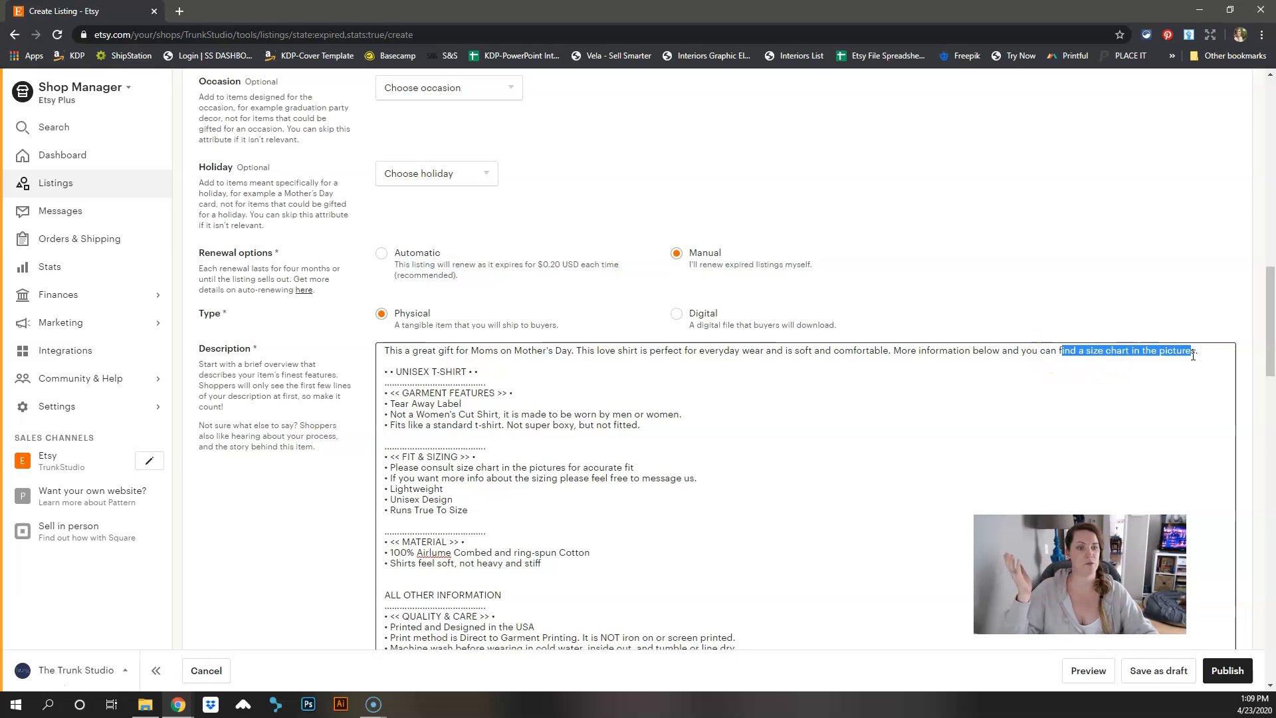
pyautogui.scroll(-3, 384, 262)
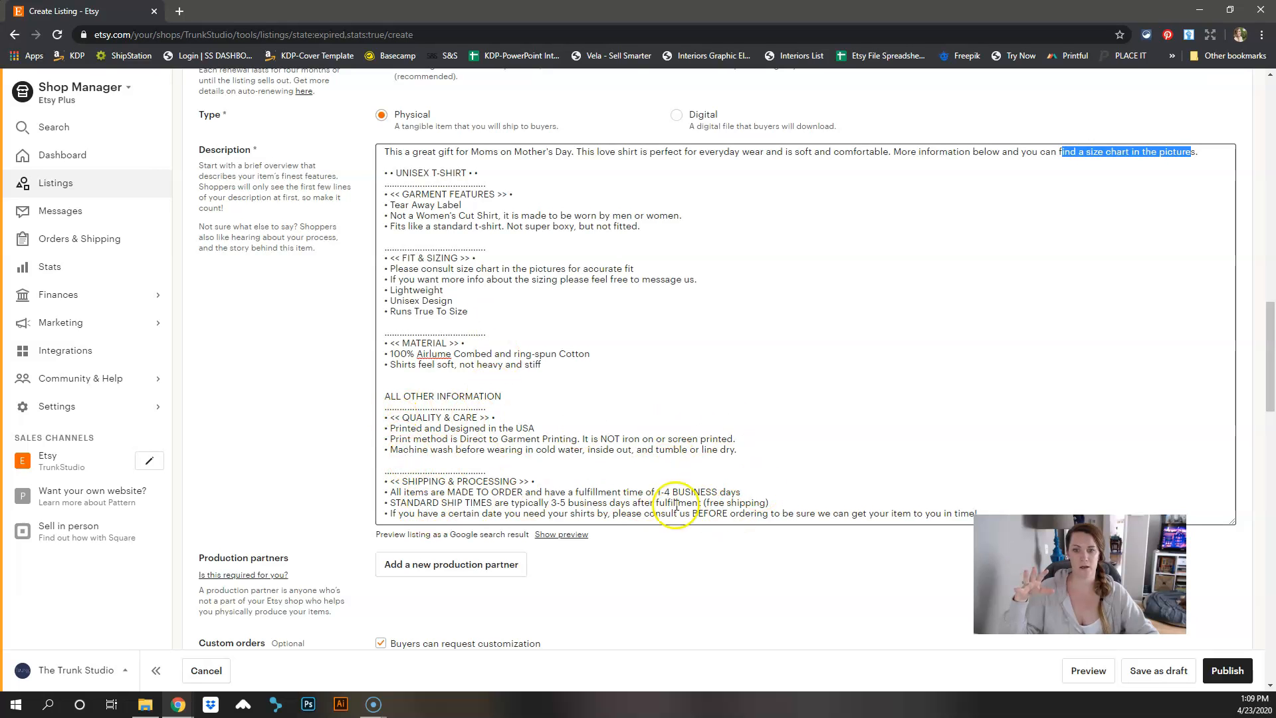
pyautogui.scroll(-7, 328, 356)
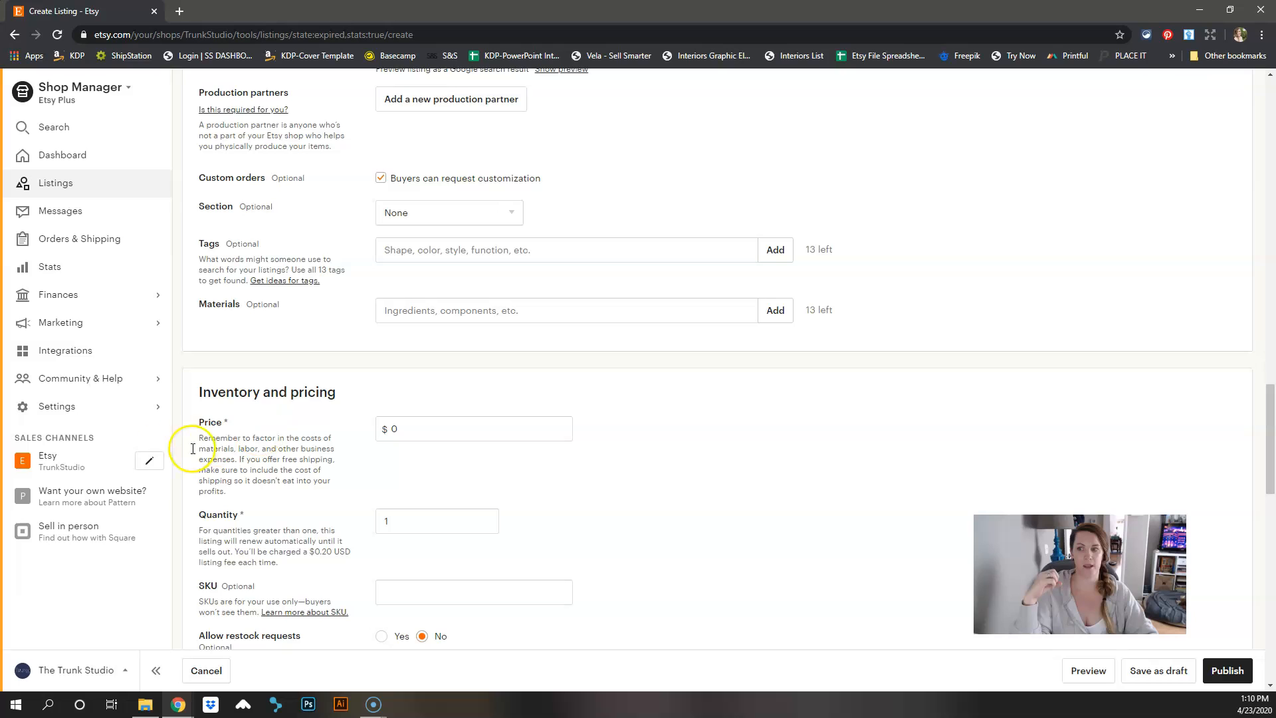
pyautogui.click(70, 404)
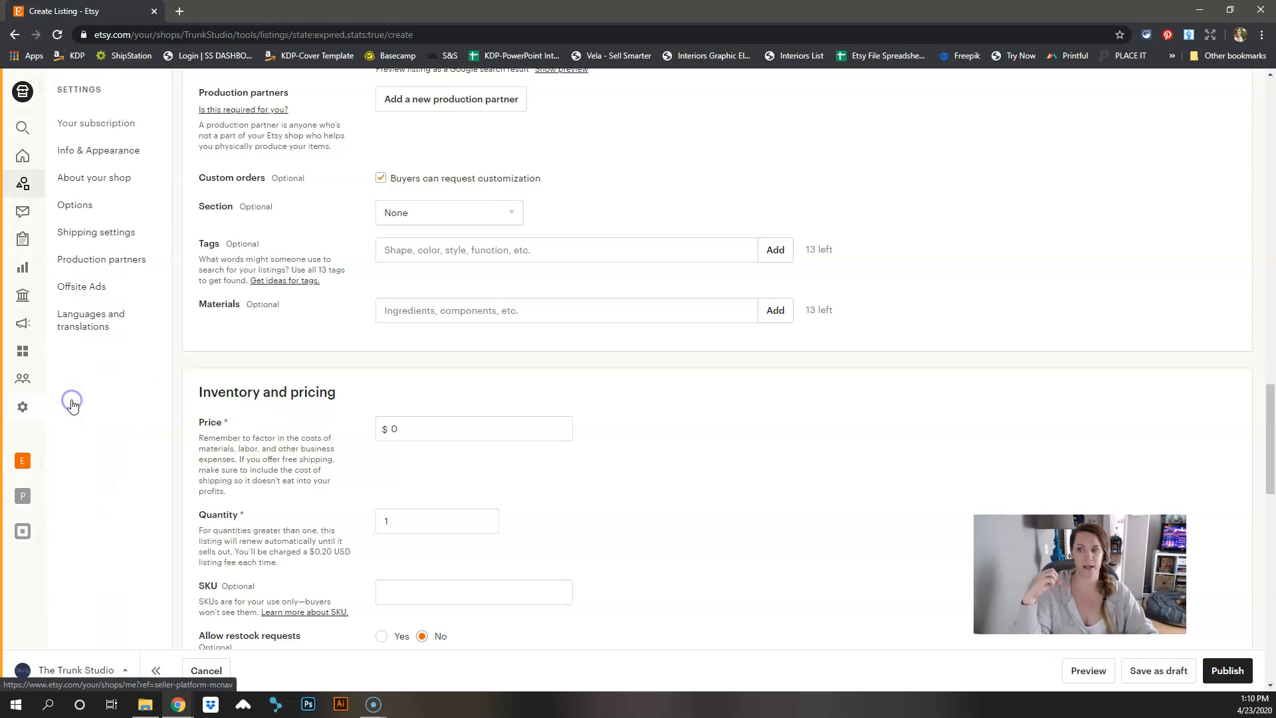
pyautogui.click(93, 258)
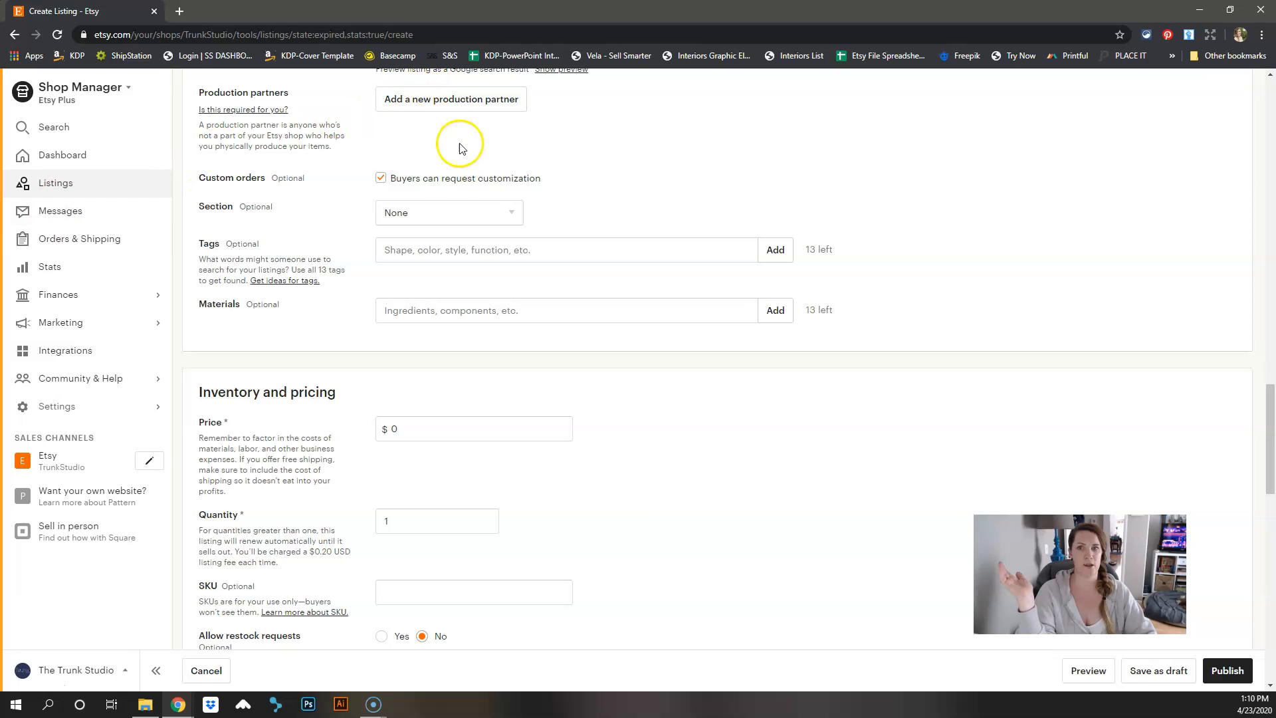
# - Examine the available shop sections for the listing without choosing one
pyautogui.scroll(1, 373, 126)
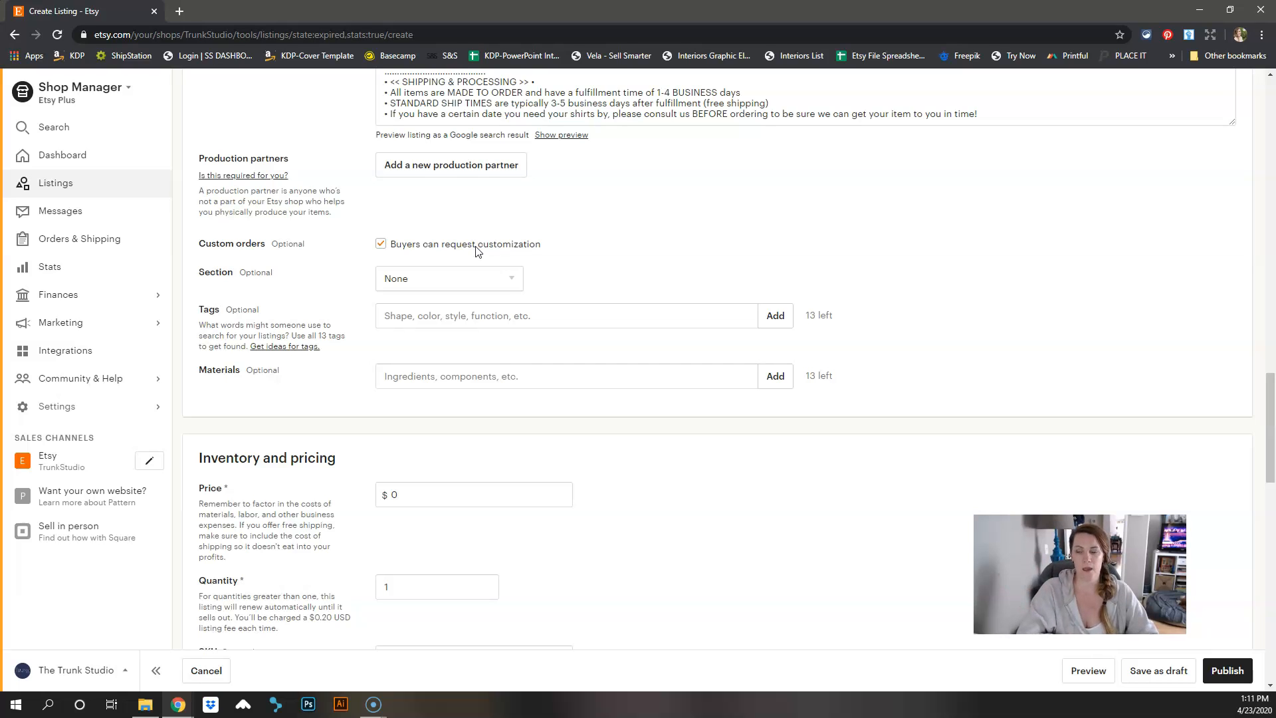
pyautogui.click(465, 277)
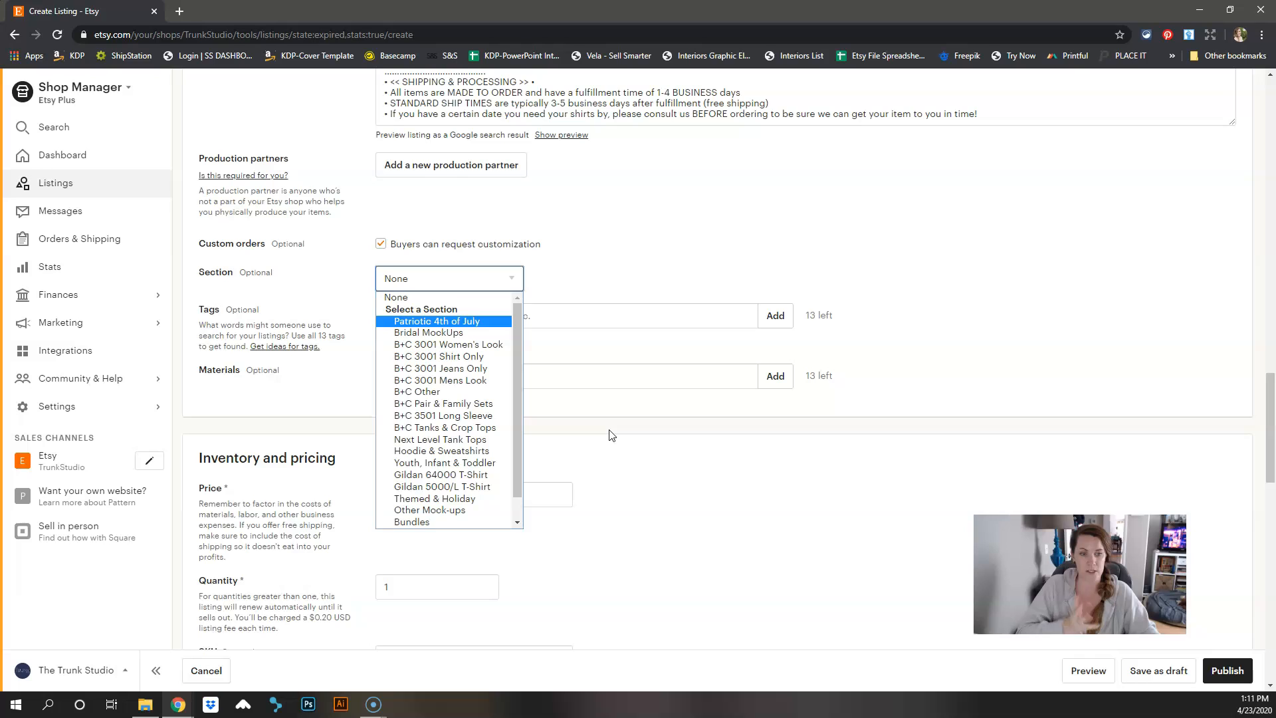
pyautogui.click(721, 447)
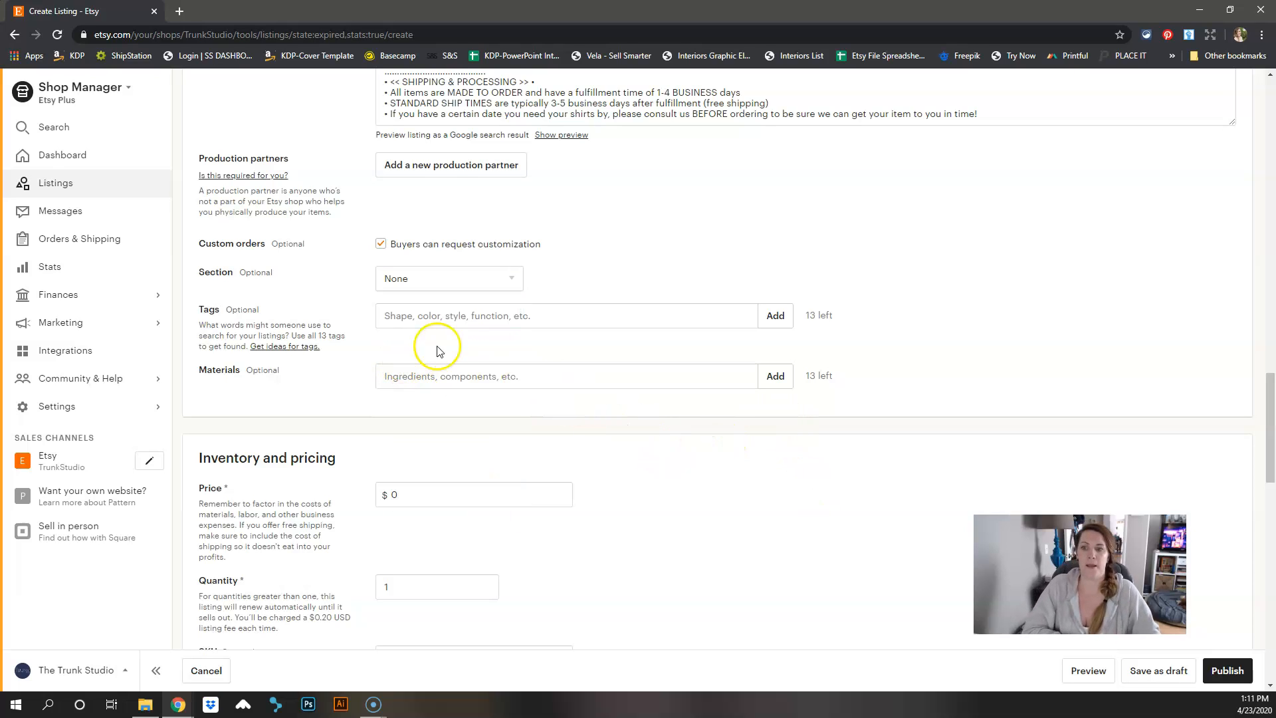
# - Examine the listing's tags, materials, price, quantity, SKU and restock request fields without changing them
pyautogui.scroll(-3, 471, 355)
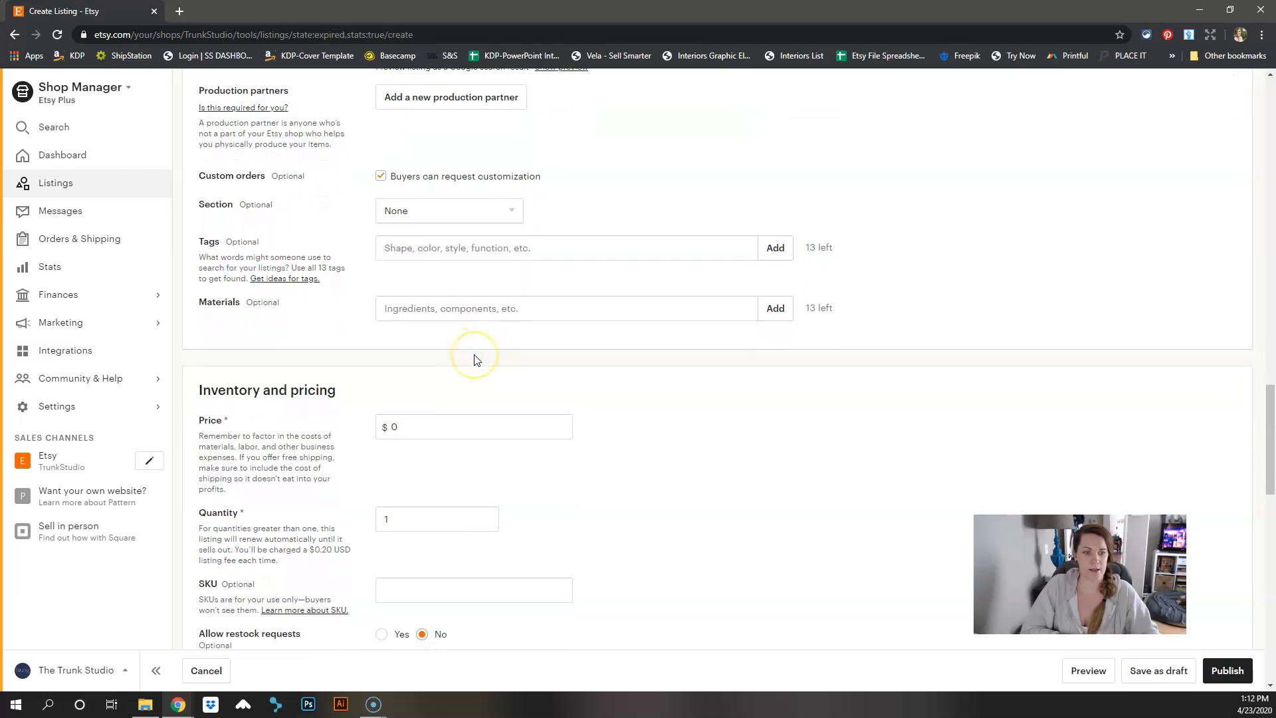
pyautogui.click(484, 332)
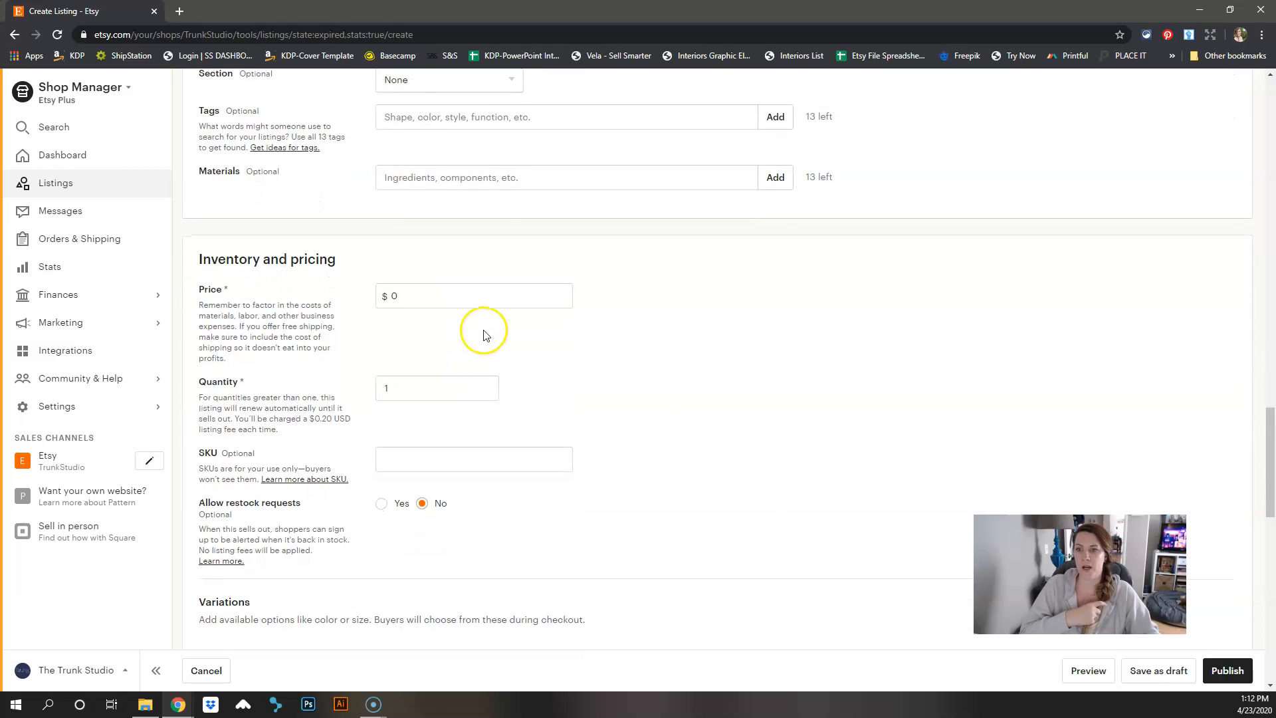
pyautogui.click(487, 298)
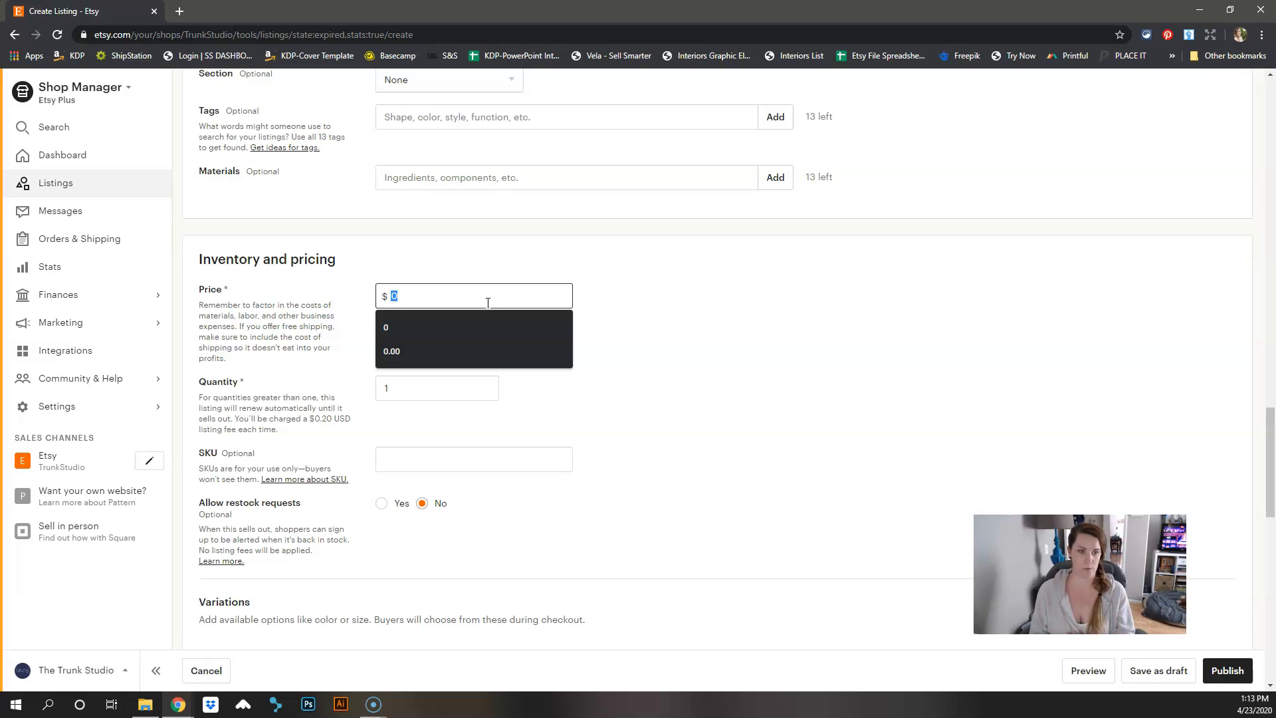
pyautogui.click(687, 336)
pyautogui.click(432, 391)
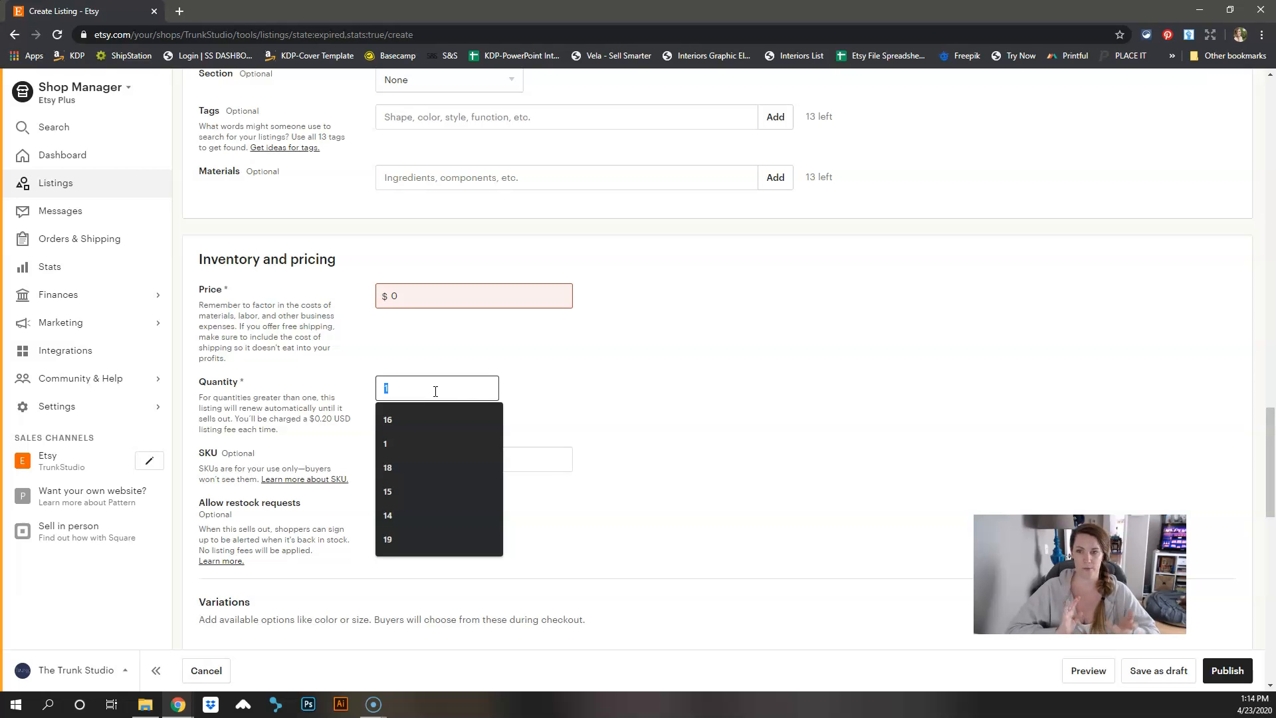
pyautogui.click(650, 397)
pyautogui.scroll(-3, 652, 412)
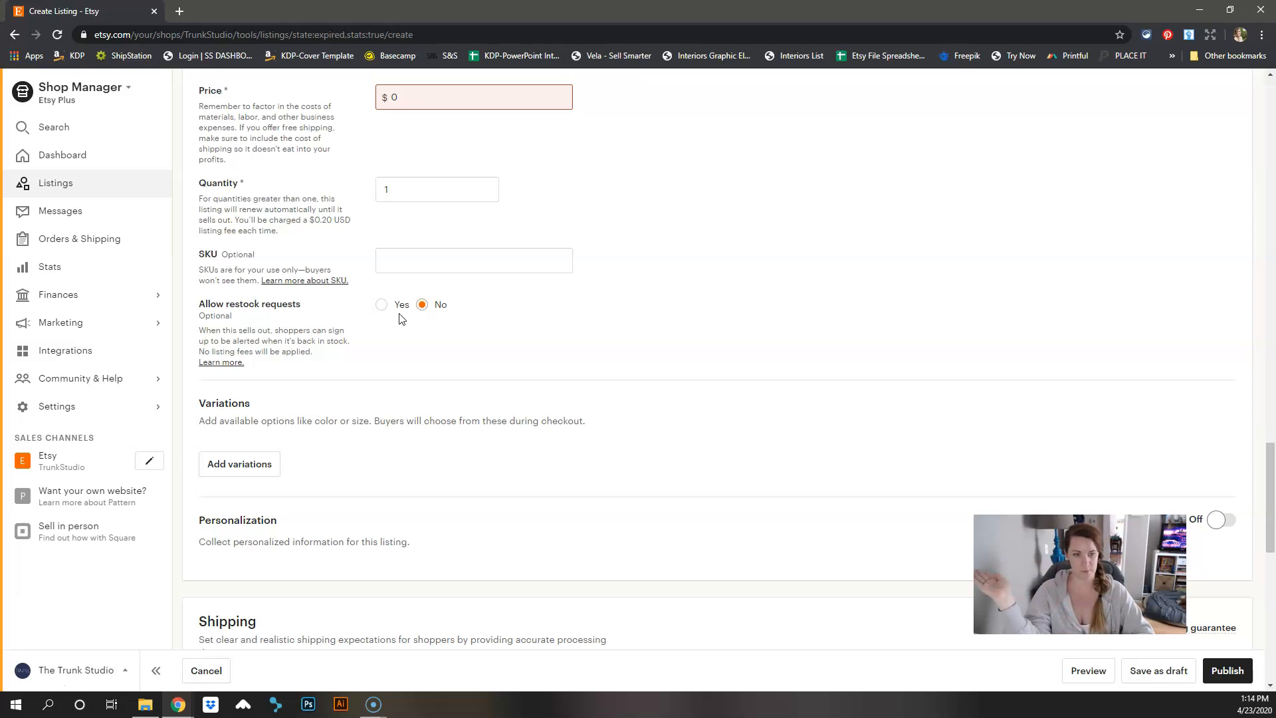
pyautogui.scroll(-1, 452, 386)
pyautogui.scroll(-1, 452, 385)
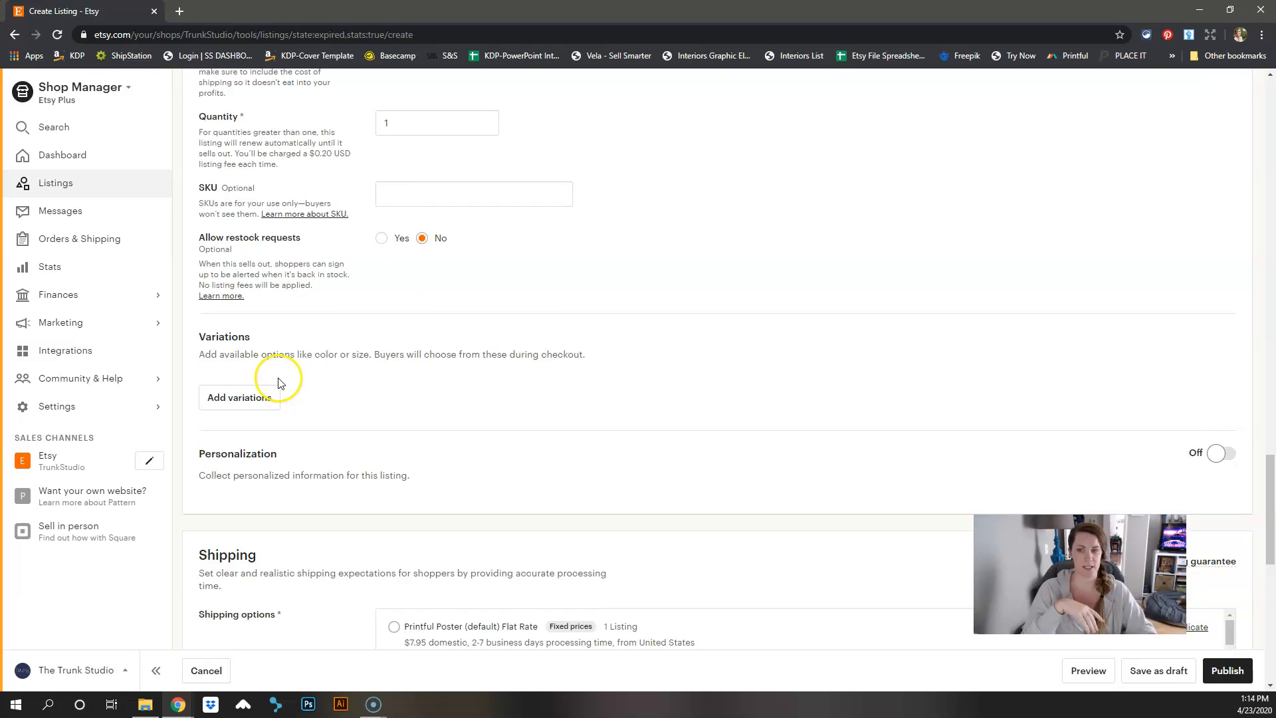
pyautogui.scroll(-1, 276, 380)
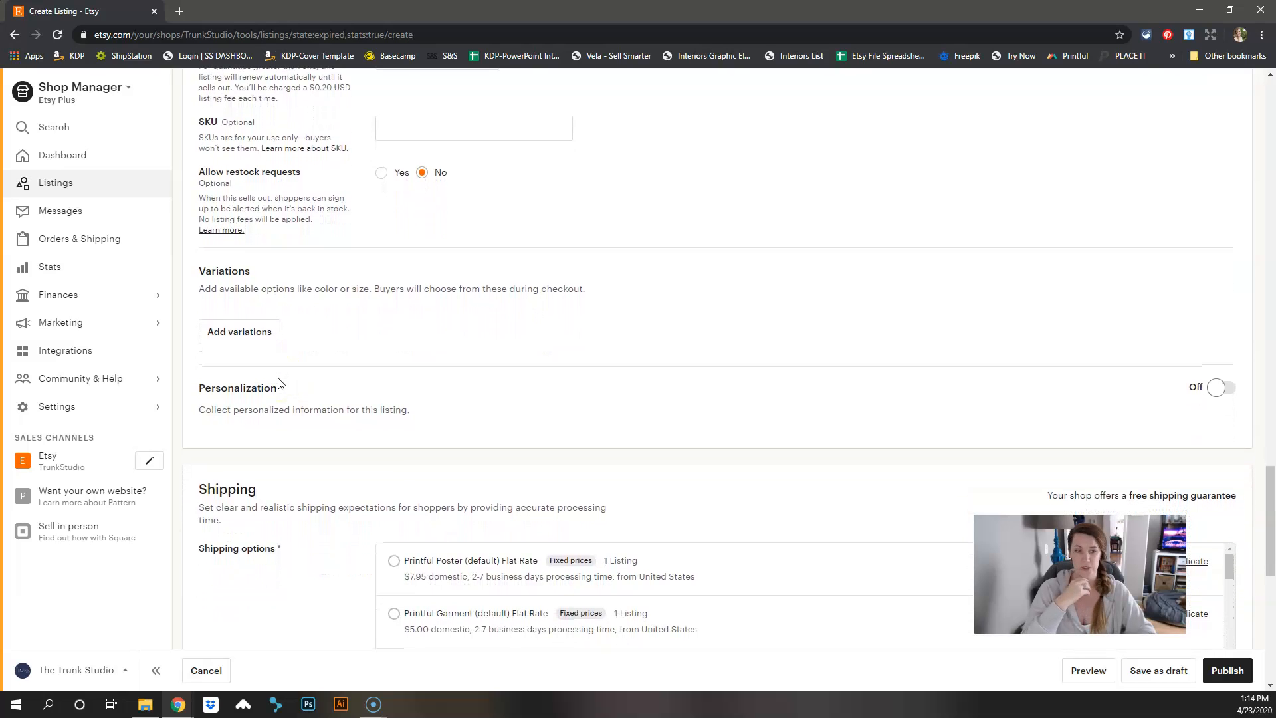
# - Add a custom variation named "Style and Size" to the listing and let prices vary for each style and size
pyautogui.click(247, 333)
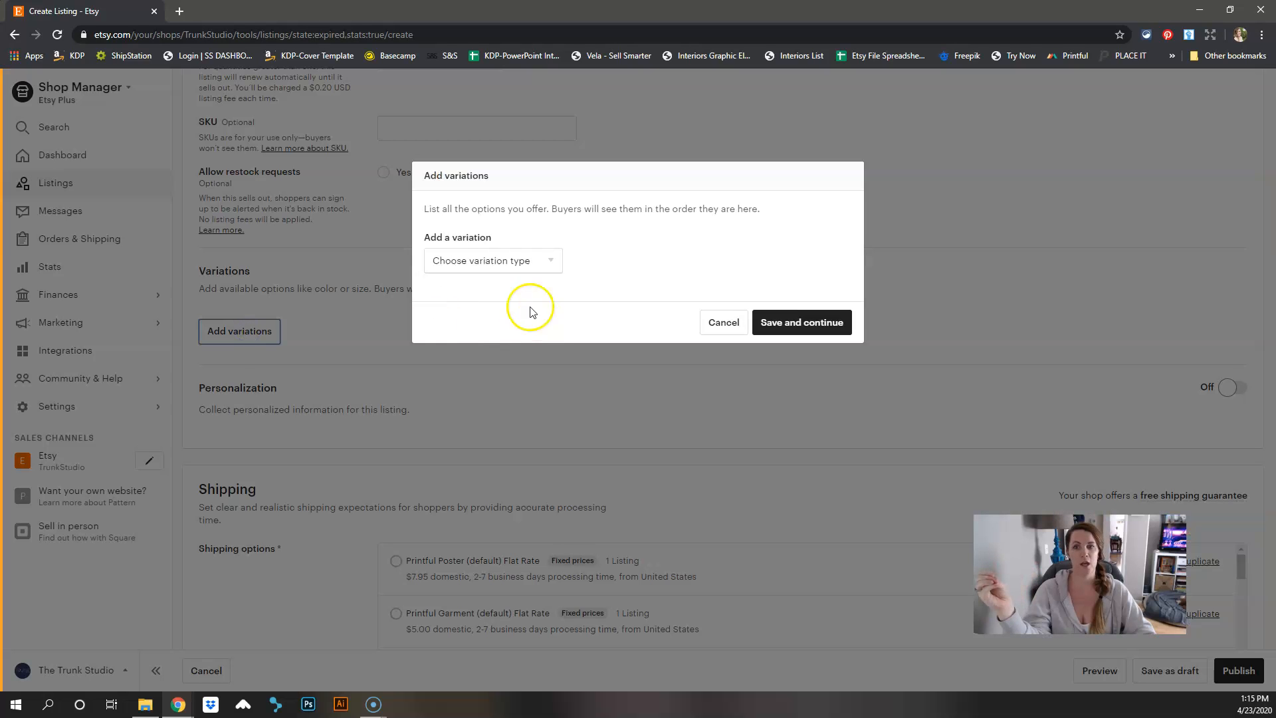
pyautogui.click(489, 261)
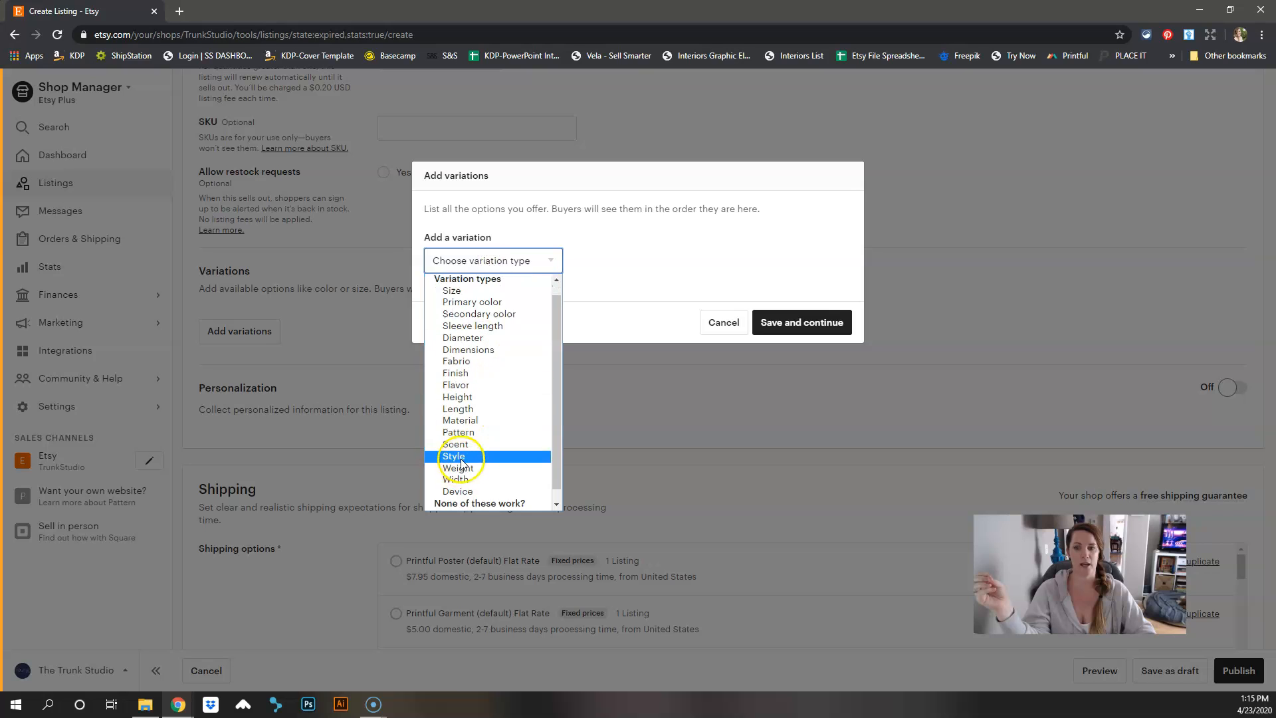
pyautogui.click(469, 506)
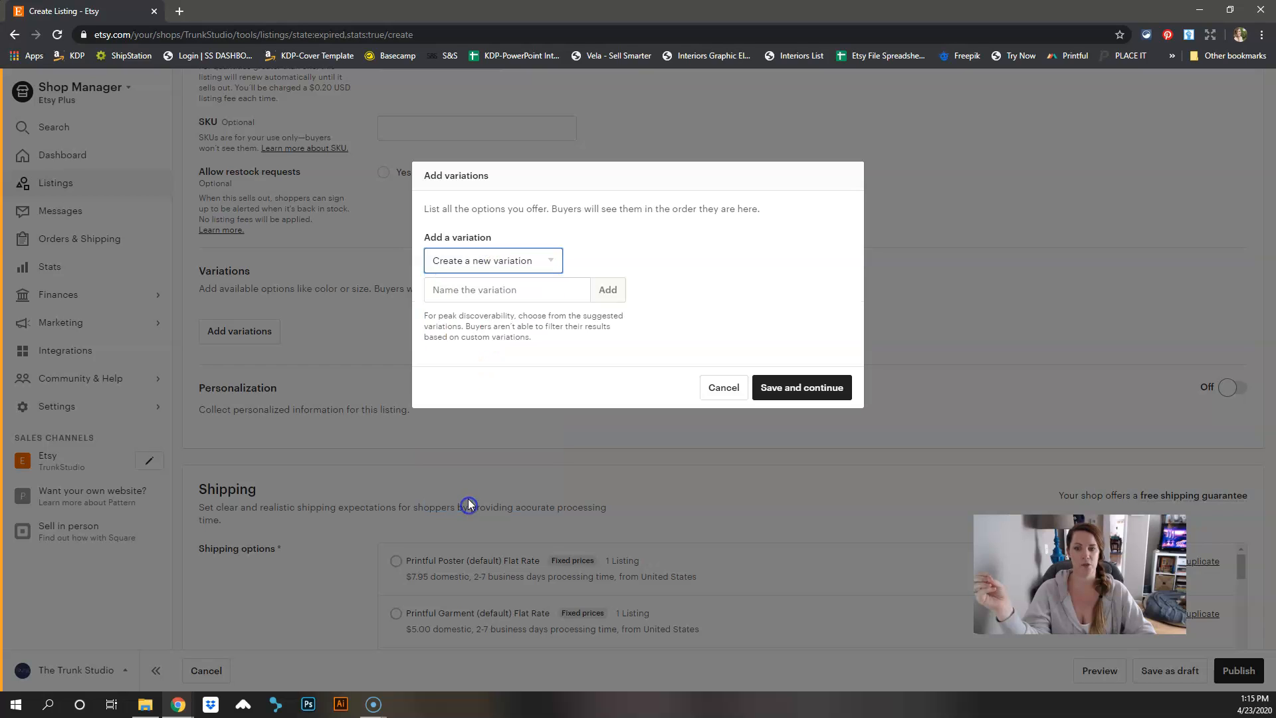
pyautogui.click(480, 292)
pyautogui.write('Sty')
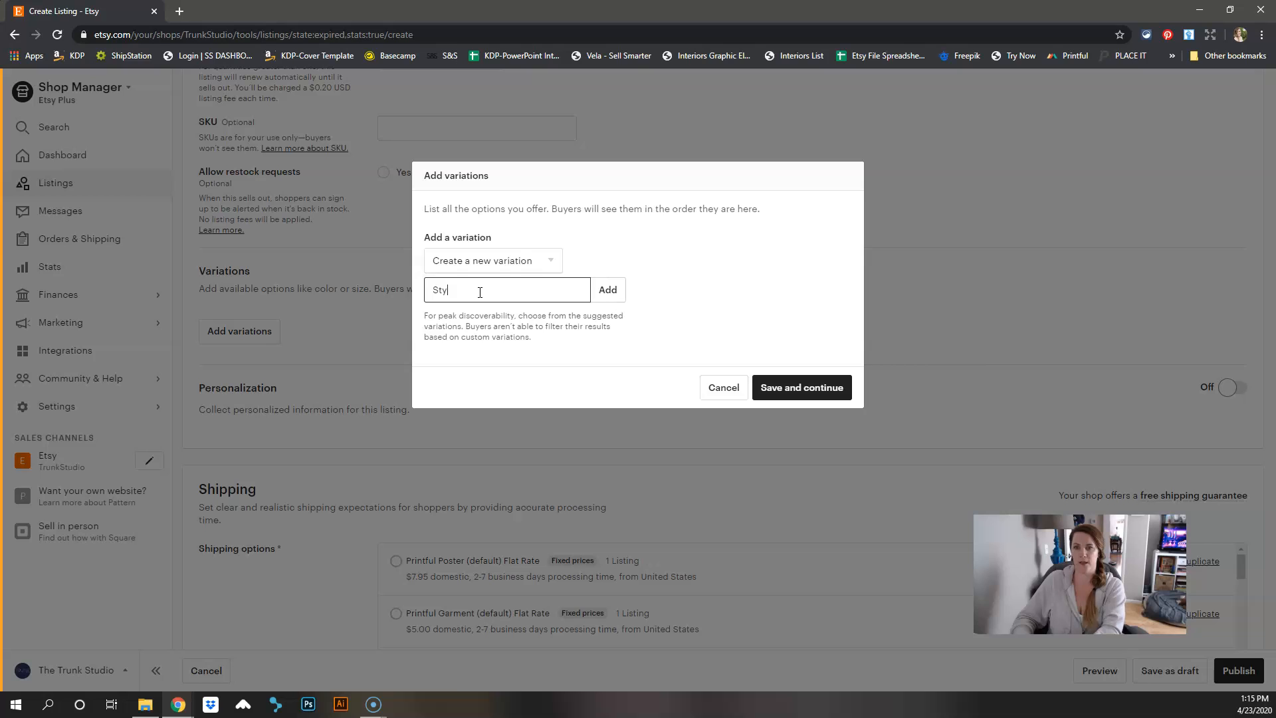
pyautogui.write('le and Size')
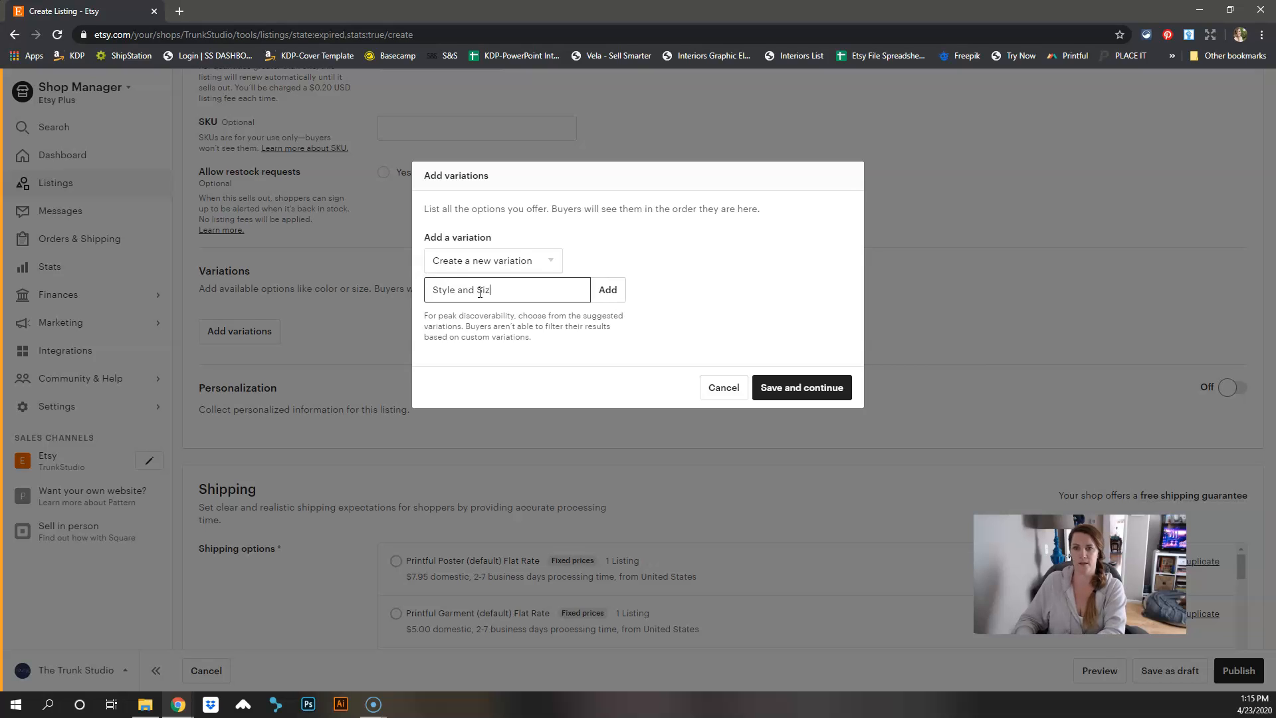
pyautogui.click(803, 337)
pyautogui.click(607, 289)
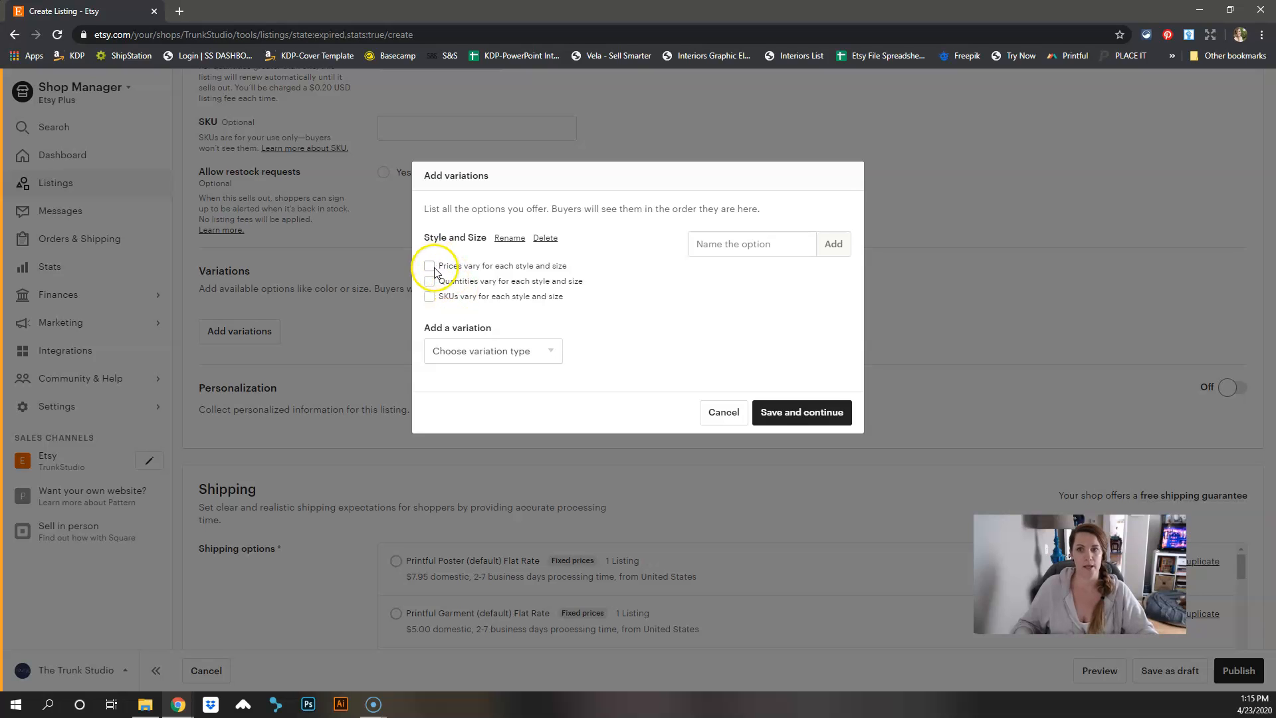
pyautogui.click(430, 266)
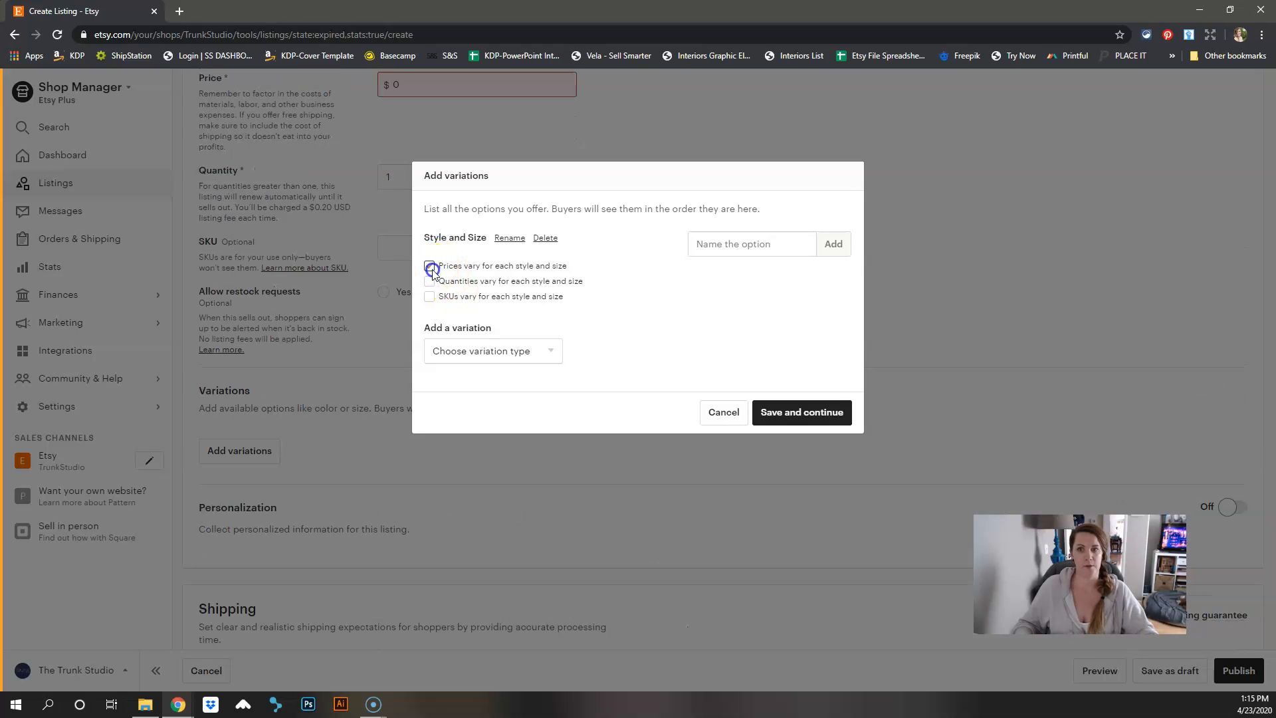
pyautogui.click(500, 361)
pyautogui.click(498, 358)
pyautogui.click(477, 363)
pyautogui.click(478, 362)
pyautogui.click(464, 361)
pyautogui.scroll(-1, 465, 577)
pyautogui.click(465, 580)
pyautogui.click(457, 347)
pyautogui.click(457, 347)
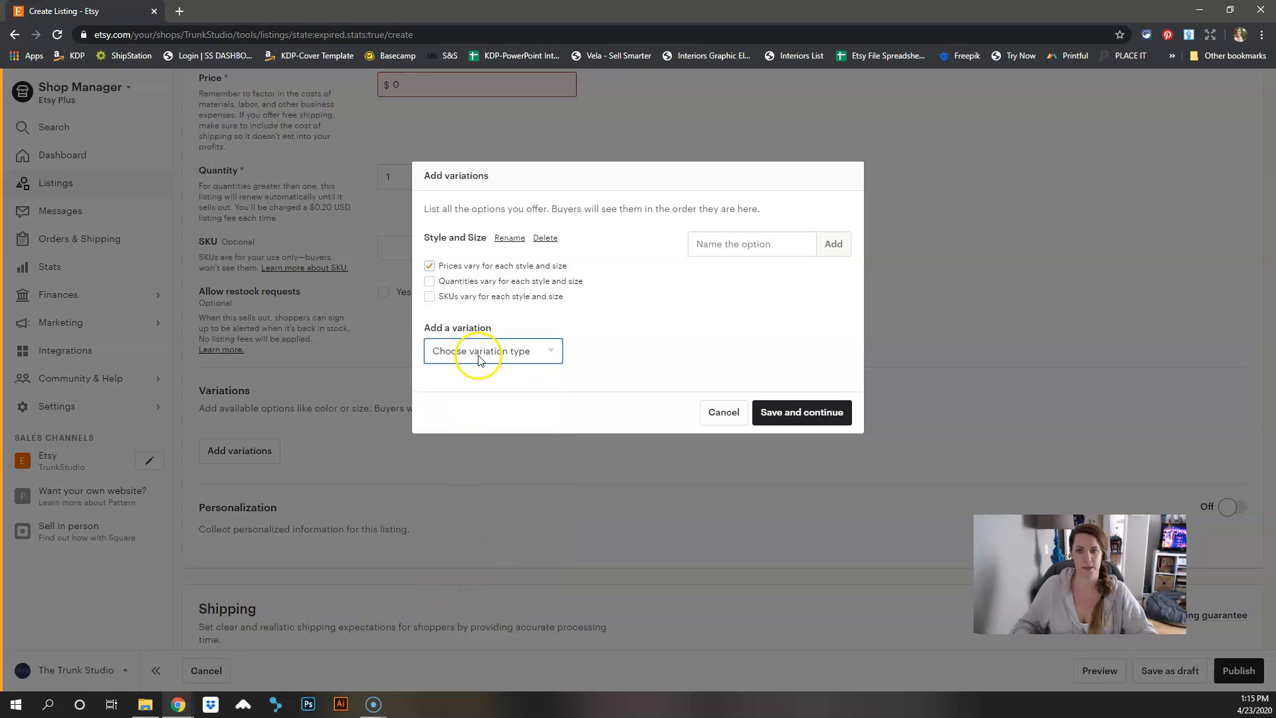
# - Create a second custom variation named "Color"
pyautogui.click(479, 359)
pyautogui.scroll(-1, 478, 561)
pyautogui.click(475, 593)
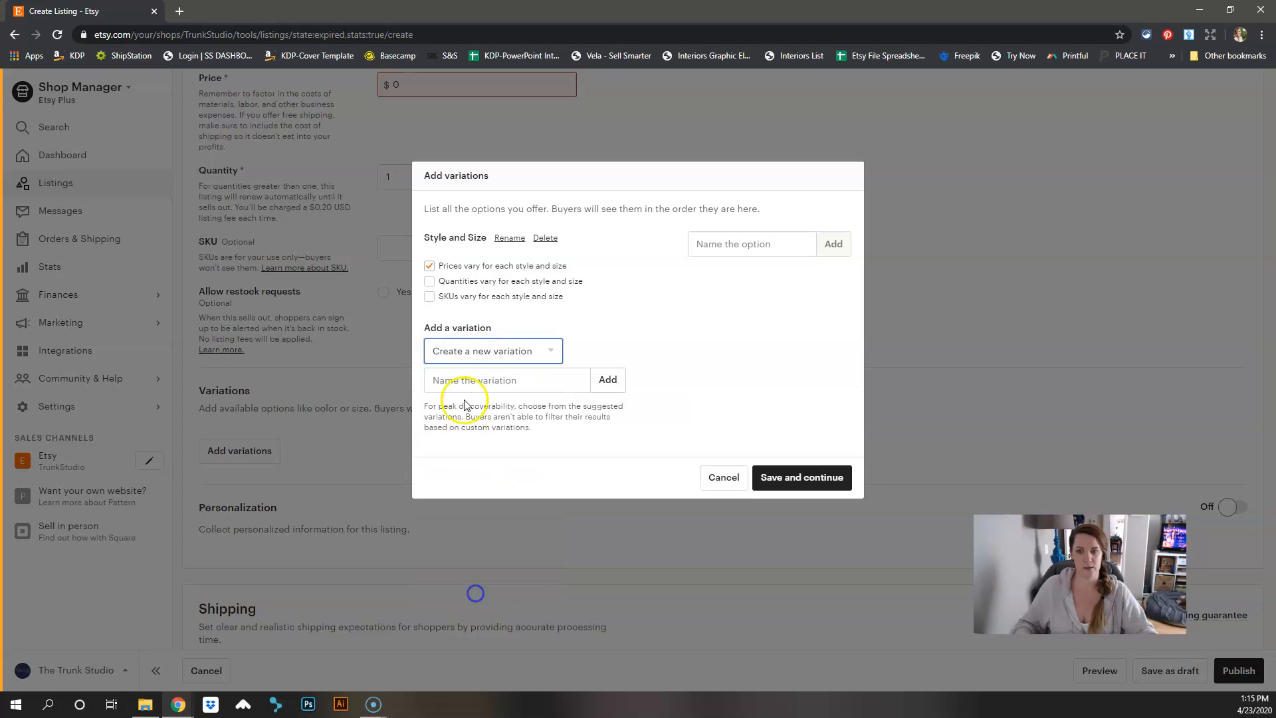
pyautogui.click(459, 381)
pyautogui.write('Color')
pyautogui.click(607, 380)
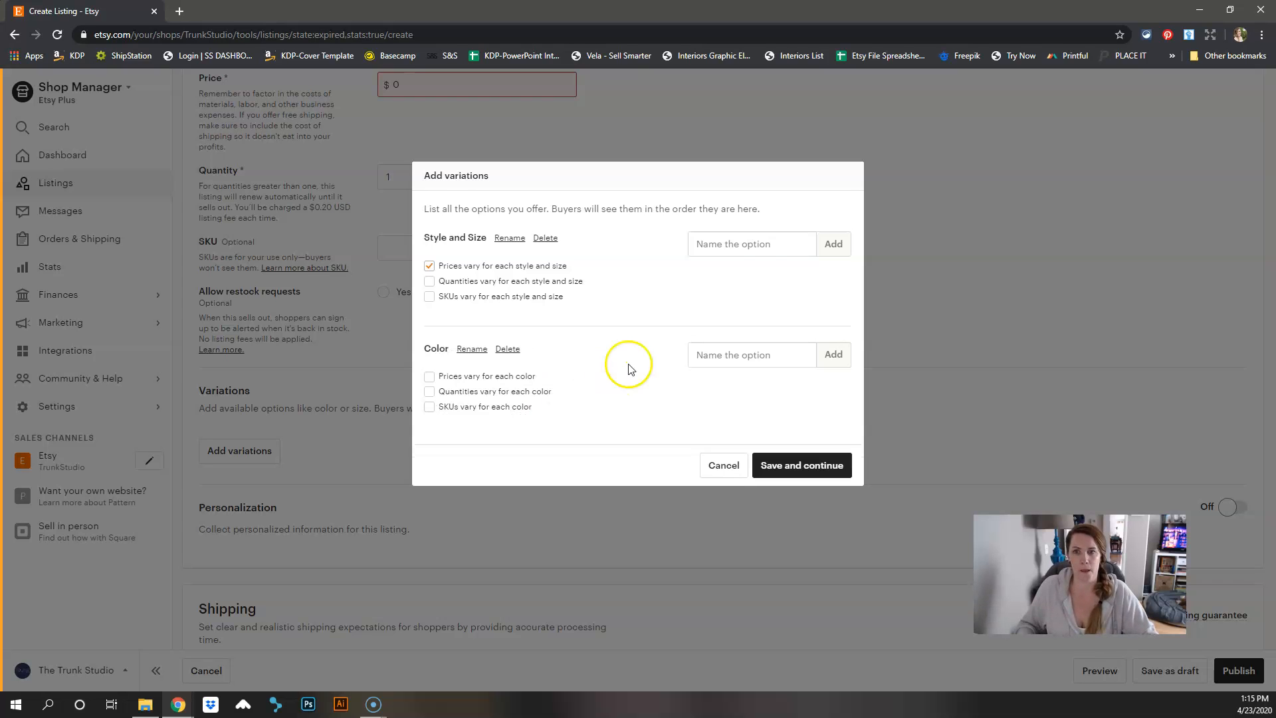
# - Add the Style and Size option "S Unisex T-Shirt", copying the "Unisex T-Shirt" part for reuse
pyautogui.click(763, 246)
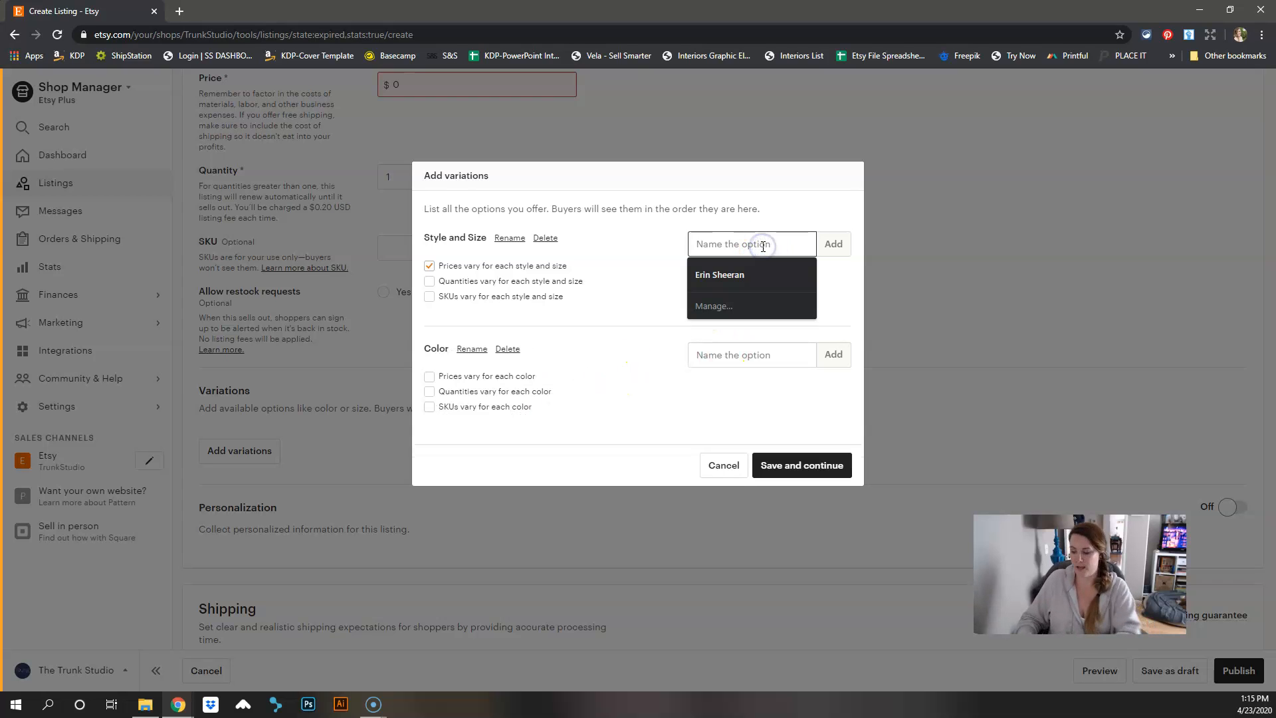
pyautogui.write('S Unisext T')
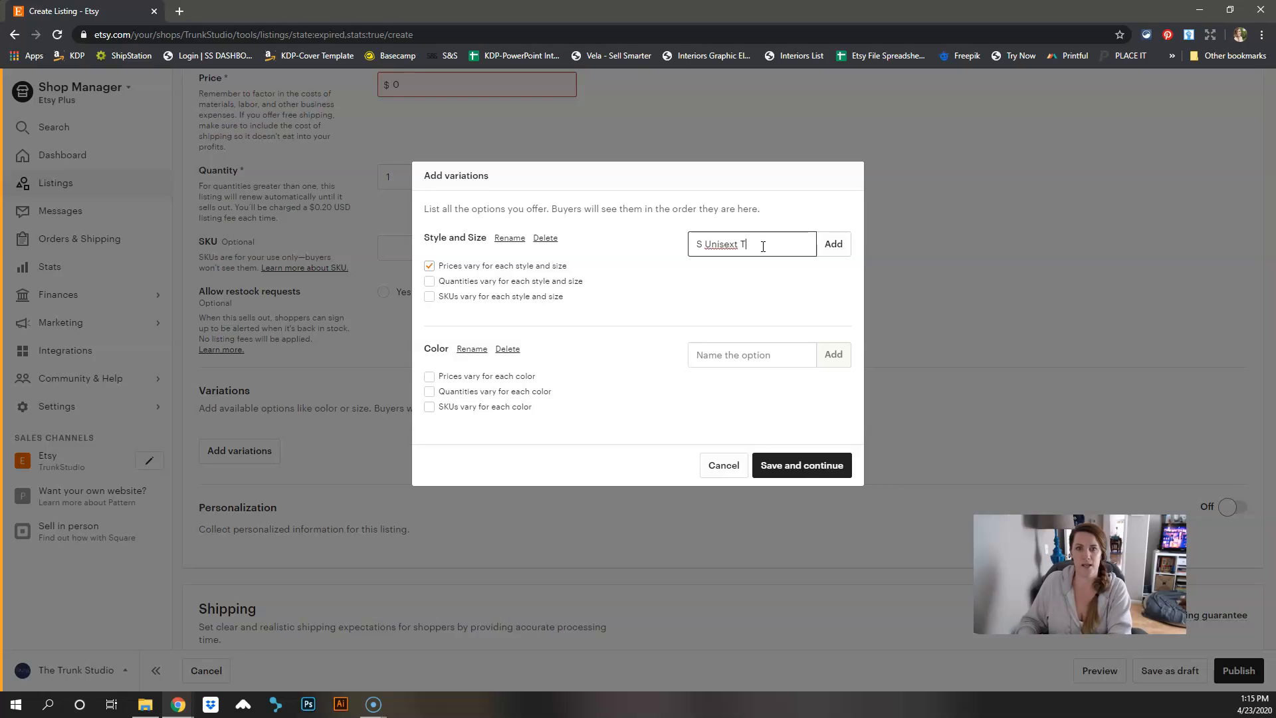
pyautogui.write('-Shirt')
pyautogui.press('BackSpace')
pyautogui.press('BackSpace')
pyautogui.press('BackSpace')
pyautogui.press('BackSpace')
pyautogui.press('BackSpace')
pyautogui.press('BackSpace')
pyautogui.write('T-Shirt')
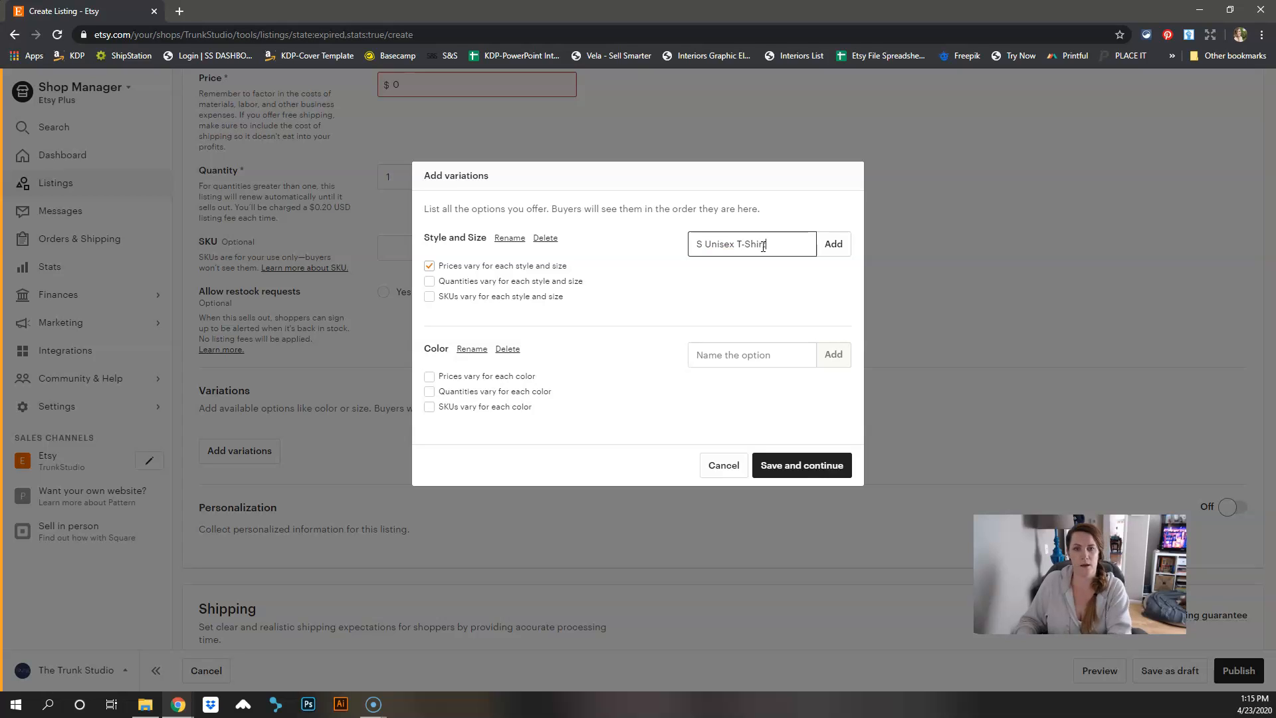
pyautogui.moveTo(797, 246); pyautogui.dragTo(706, 242)
pyautogui.hotkey('ctrl', 'c')
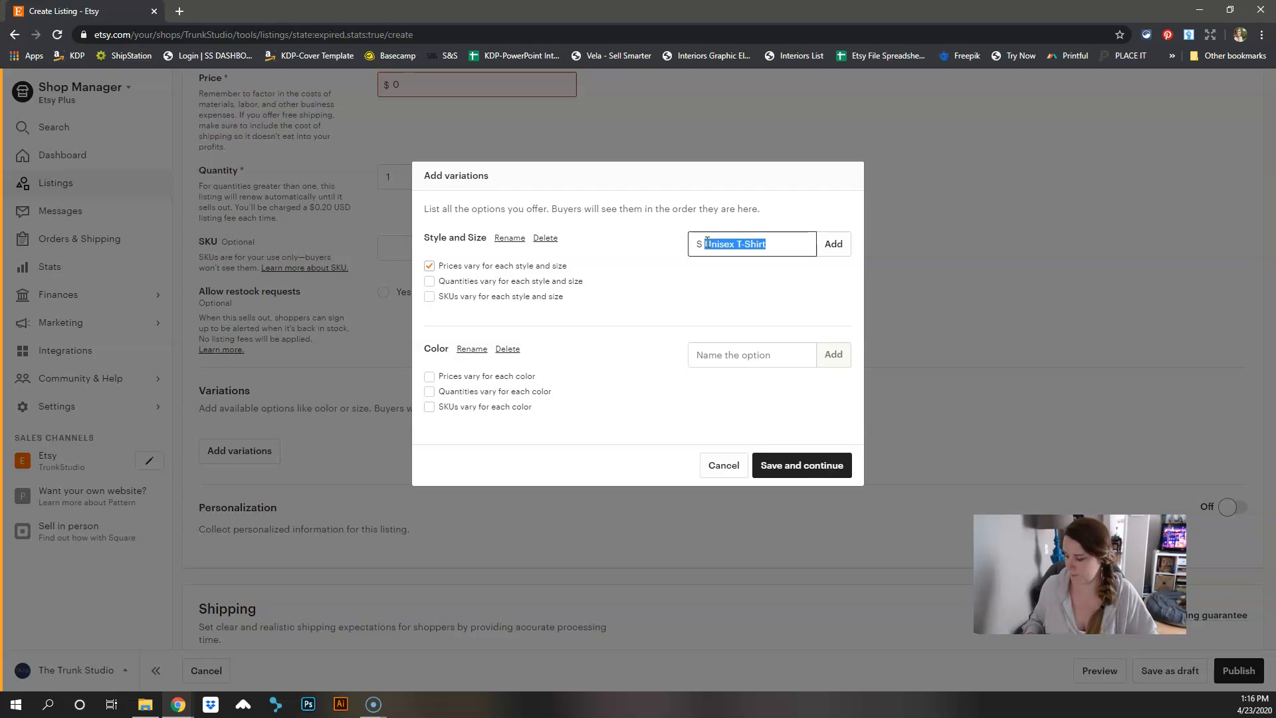
pyautogui.click(833, 244)
# - Add the Style and Size options "M Unisex T-Shirt" and "L Unisex T-Shirt", reusing the copied text
pyautogui.click(780, 243)
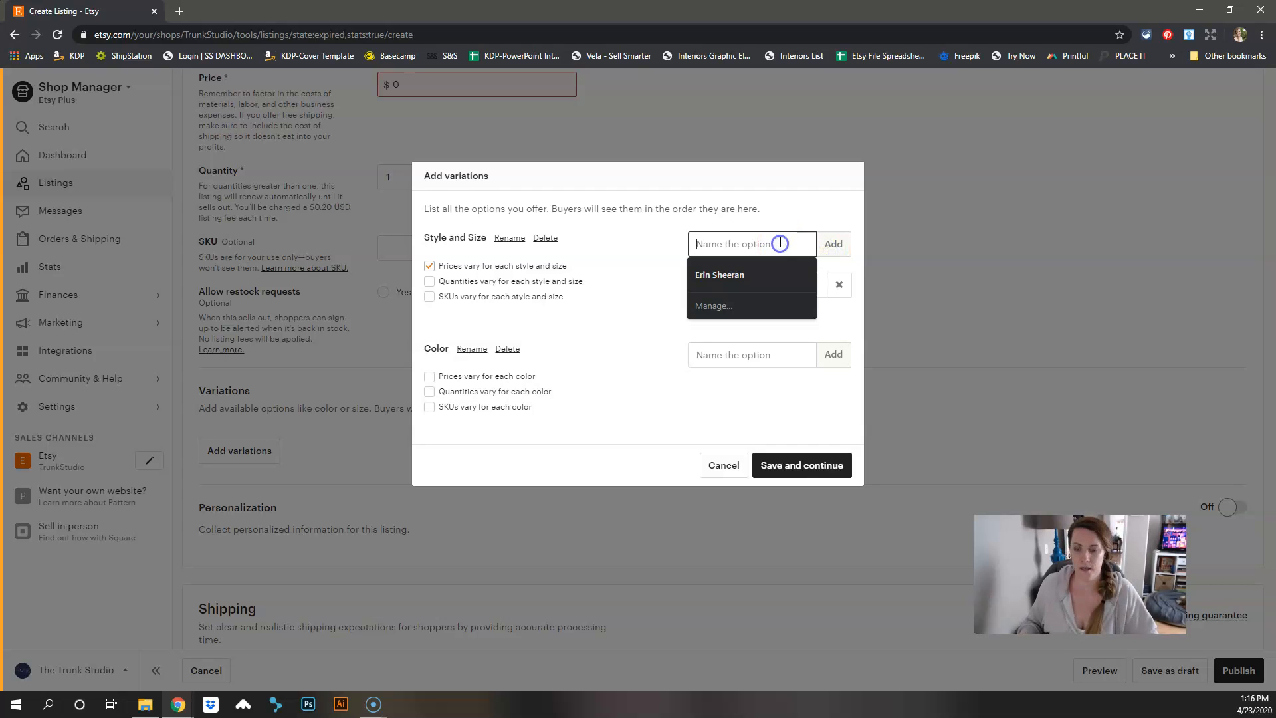
pyautogui.write('M')
pyautogui.hotkey('ctrl', 'v')
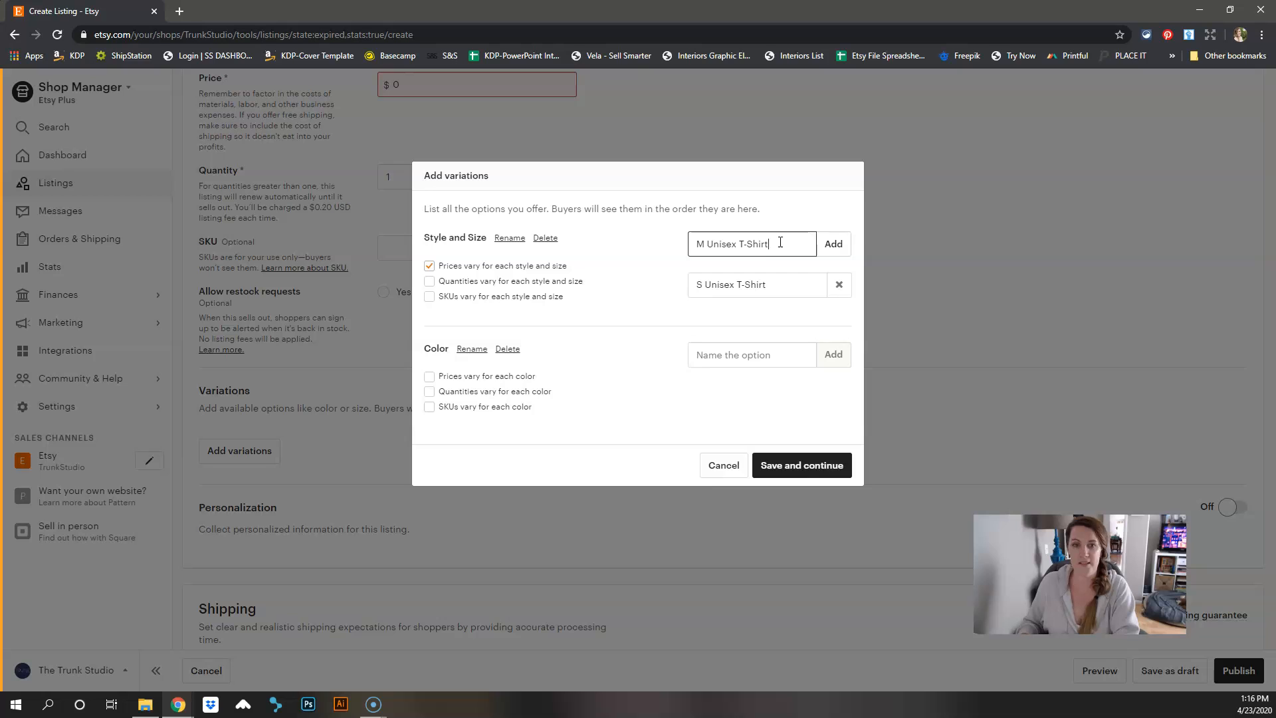
pyautogui.press('Return')
pyautogui.write('L')
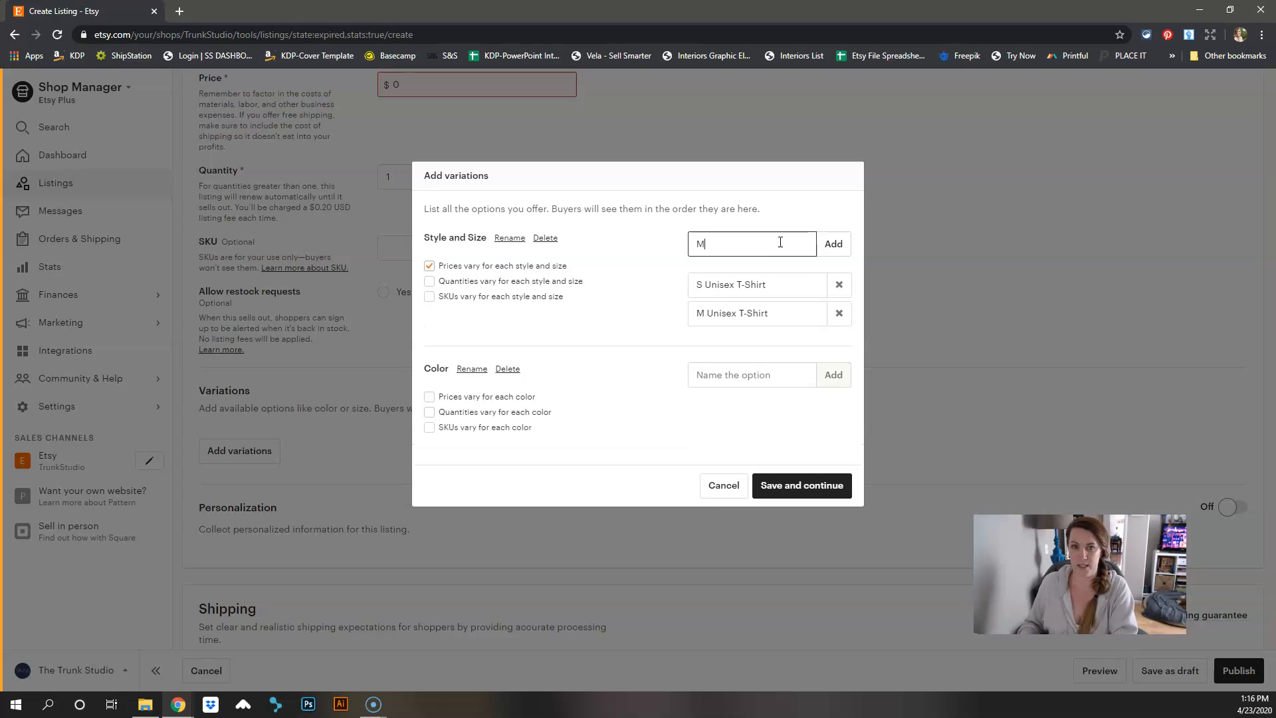
pyautogui.hotkey('ctrl', 'v')
pyautogui.press('Return')
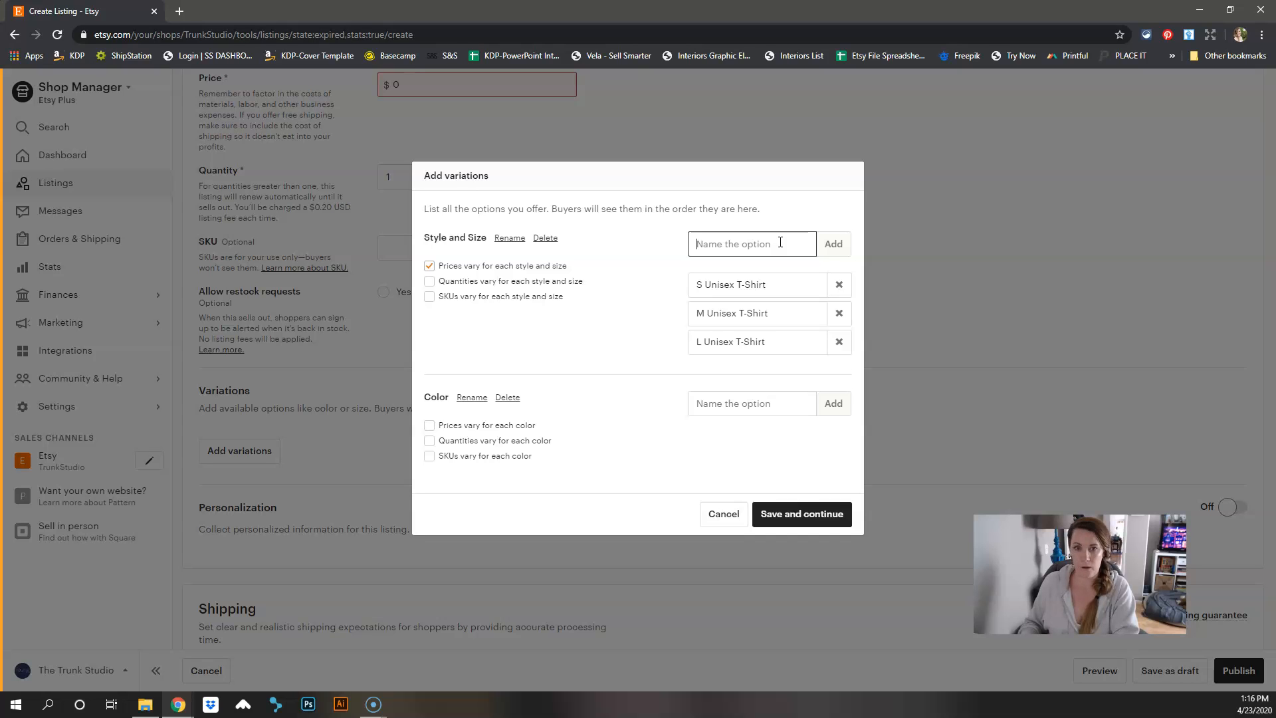
# - Add the Style and Size options "XL Unisex T-Shirt" and "2X Unisex T-Shirt", reusing the copied text
pyautogui.write('XL')
pyautogui.hotkey('ctrl', 'v')
pyautogui.press('Return')
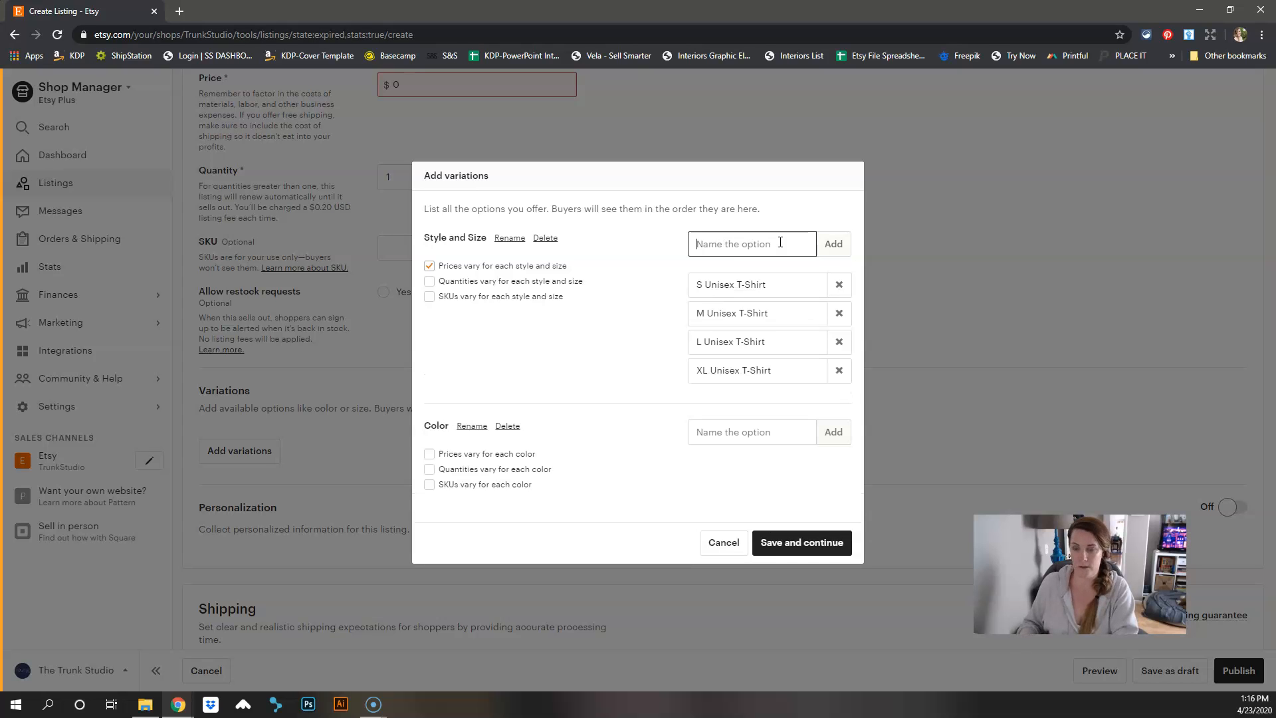
pyautogui.write('2X')
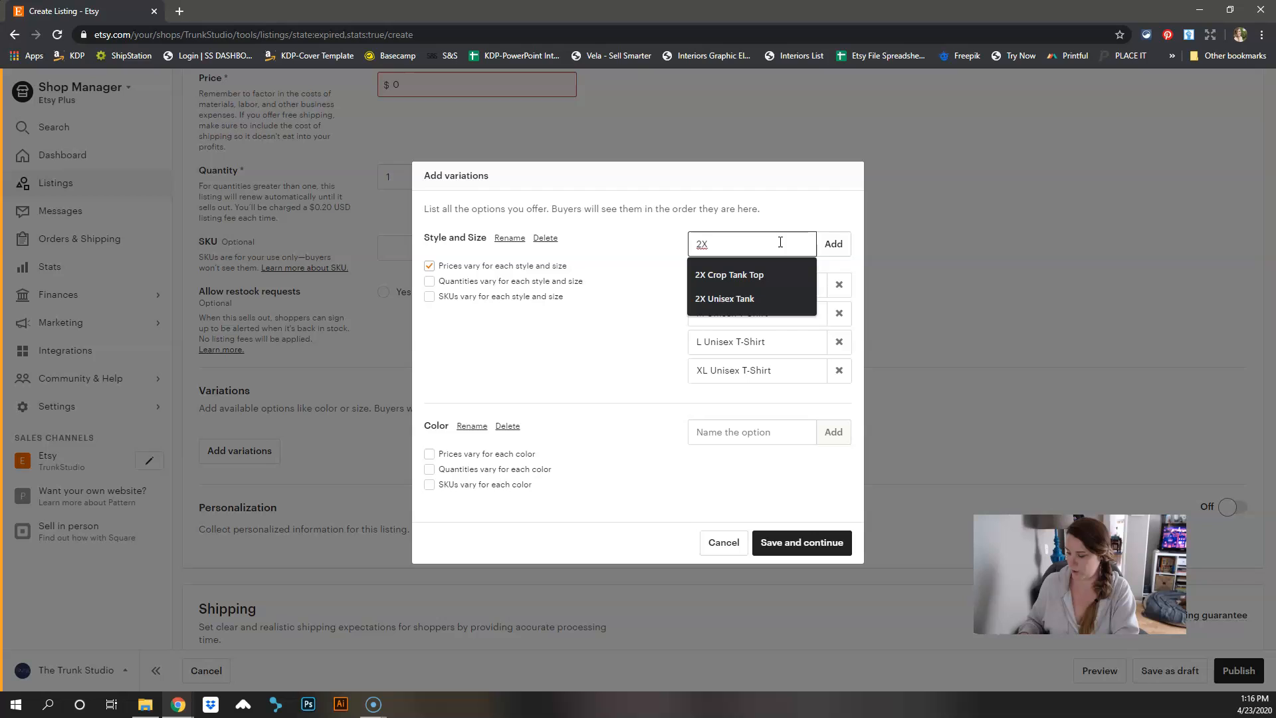
pyautogui.hotkey('ctrl', 'v')
pyautogui.press('Return')
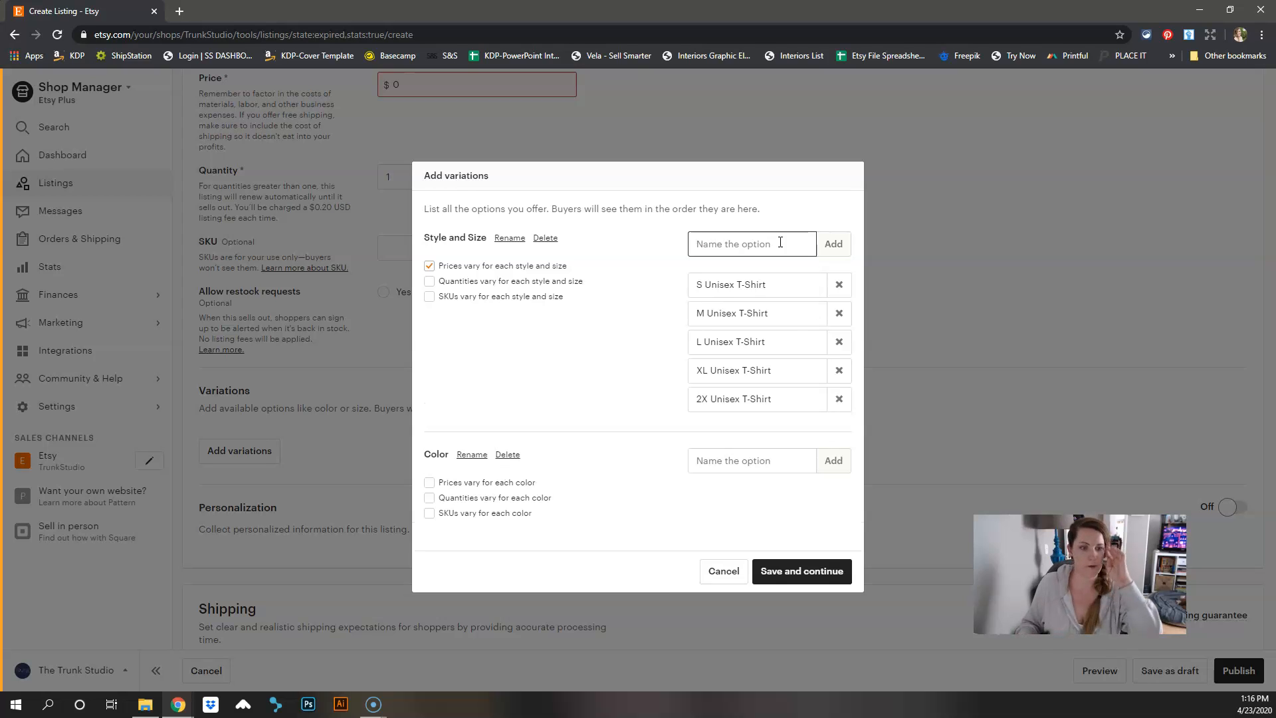
pyautogui.click(651, 374)
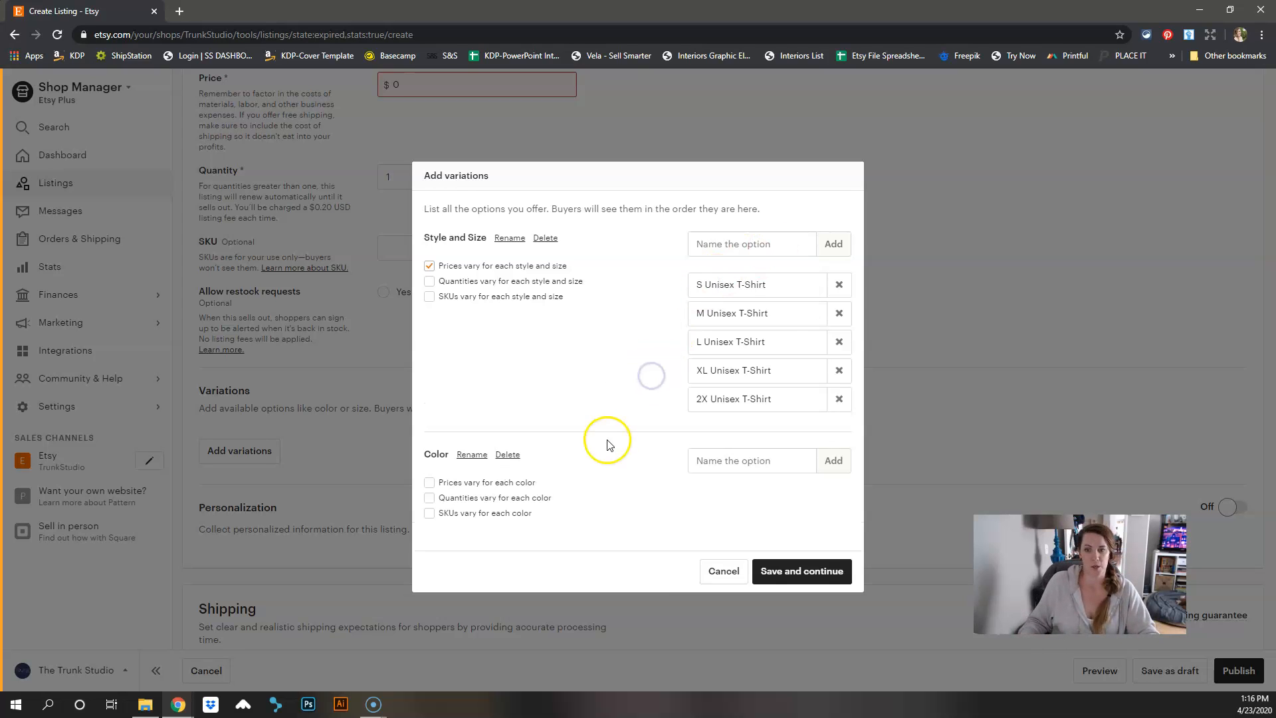
# - Add "Black" as the first option of the Color variation
pyautogui.click(798, 462)
pyautogui.write('bLACK')
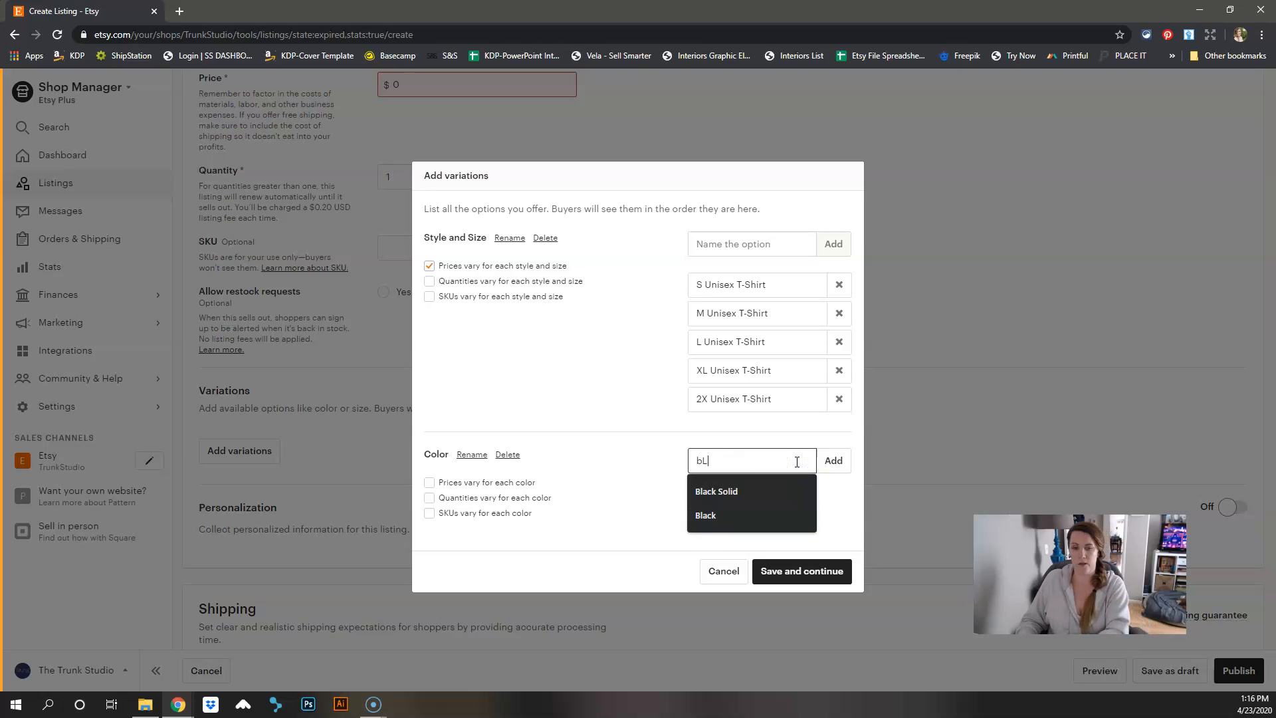
pyautogui.press('BackSpace')
pyautogui.press('BackSpace')
pyautogui.press('BackSpace')
pyautogui.press('BackSpace')
pyautogui.press('BackSpace')
pyautogui.write('Black')
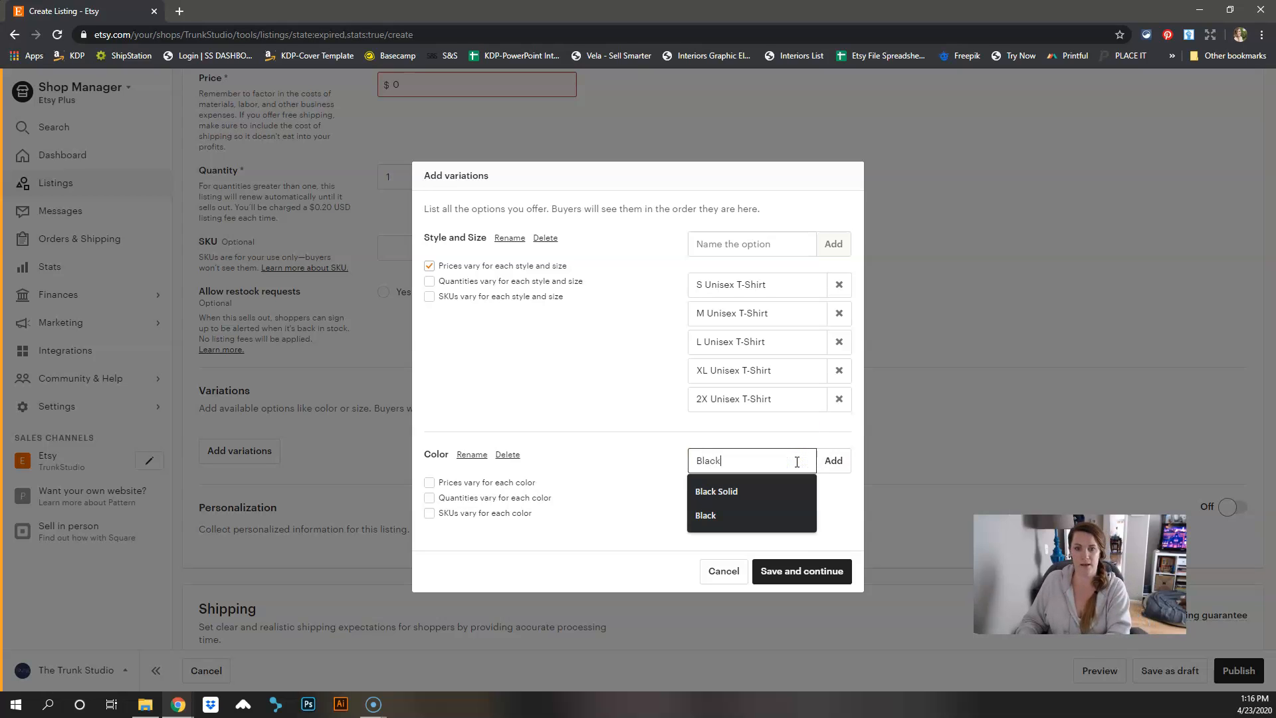
pyautogui.press('Return')
# - Add the Color options "Heather Peach" and "Heather Navy" and save the variations
pyautogui.write('Heather Peach')
pyautogui.press('Return')
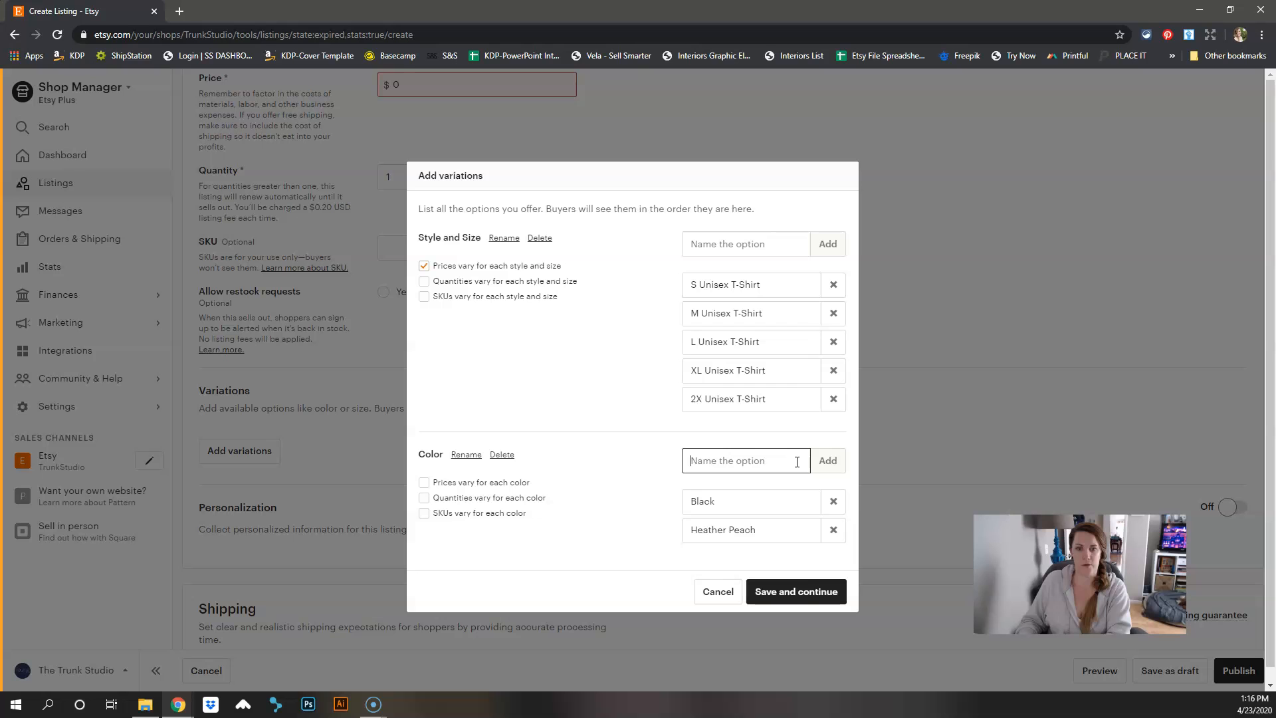
pyautogui.write('Heather Navy')
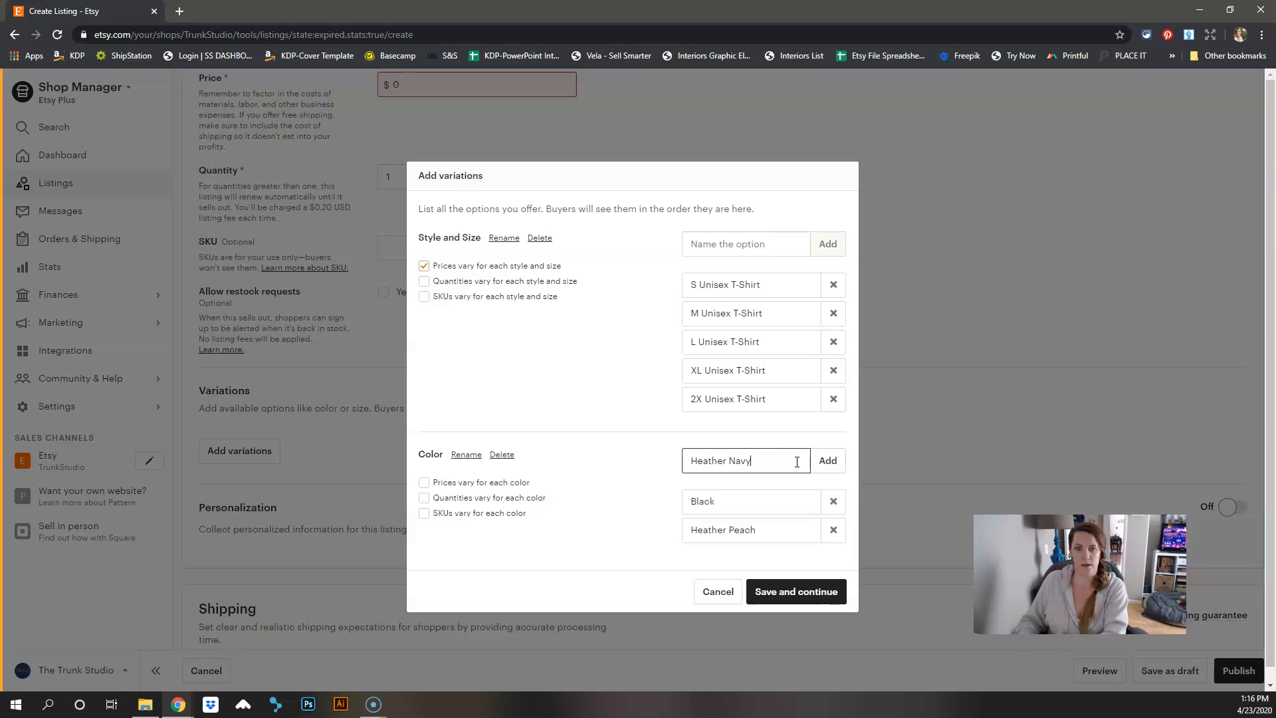
pyautogui.press('Return')
pyautogui.click(768, 624)
# - Set the price of all Style and Size options to $30.00 in one bulk update
pyautogui.scroll(-5, 818, 408)
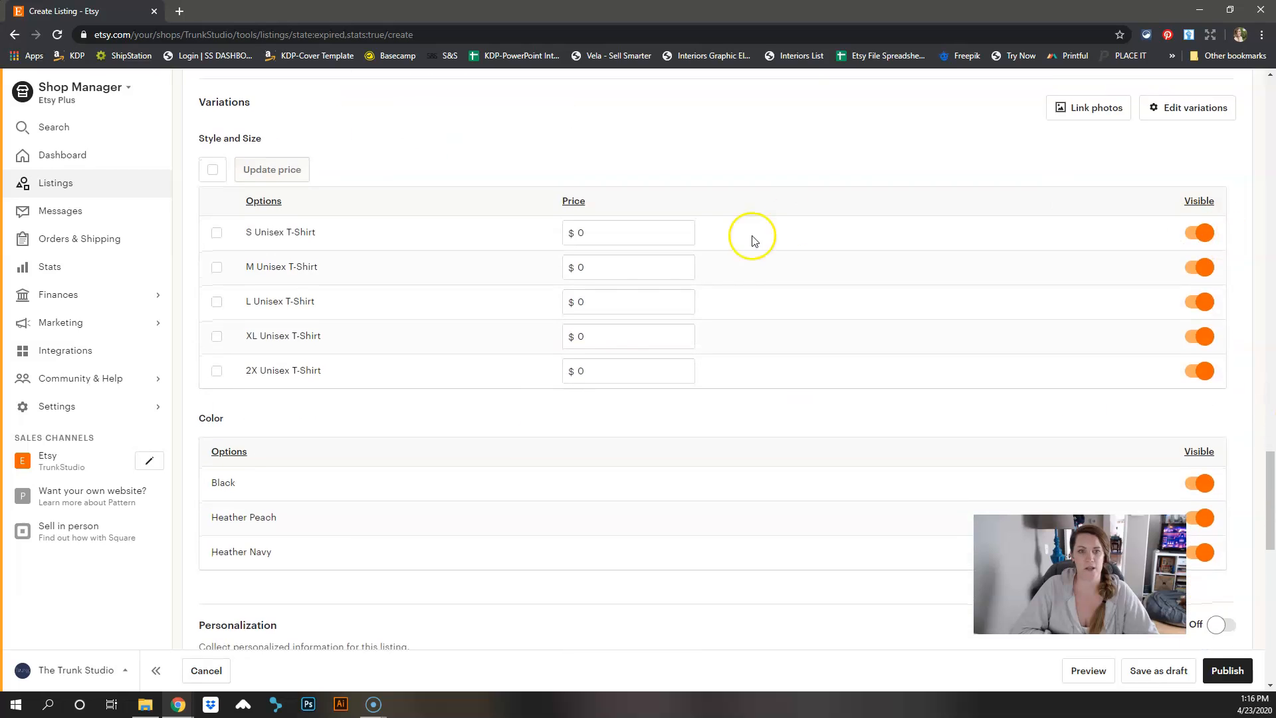
pyautogui.click(213, 169)
pyautogui.click(254, 174)
pyautogui.write('30.00')
pyautogui.press('Return')
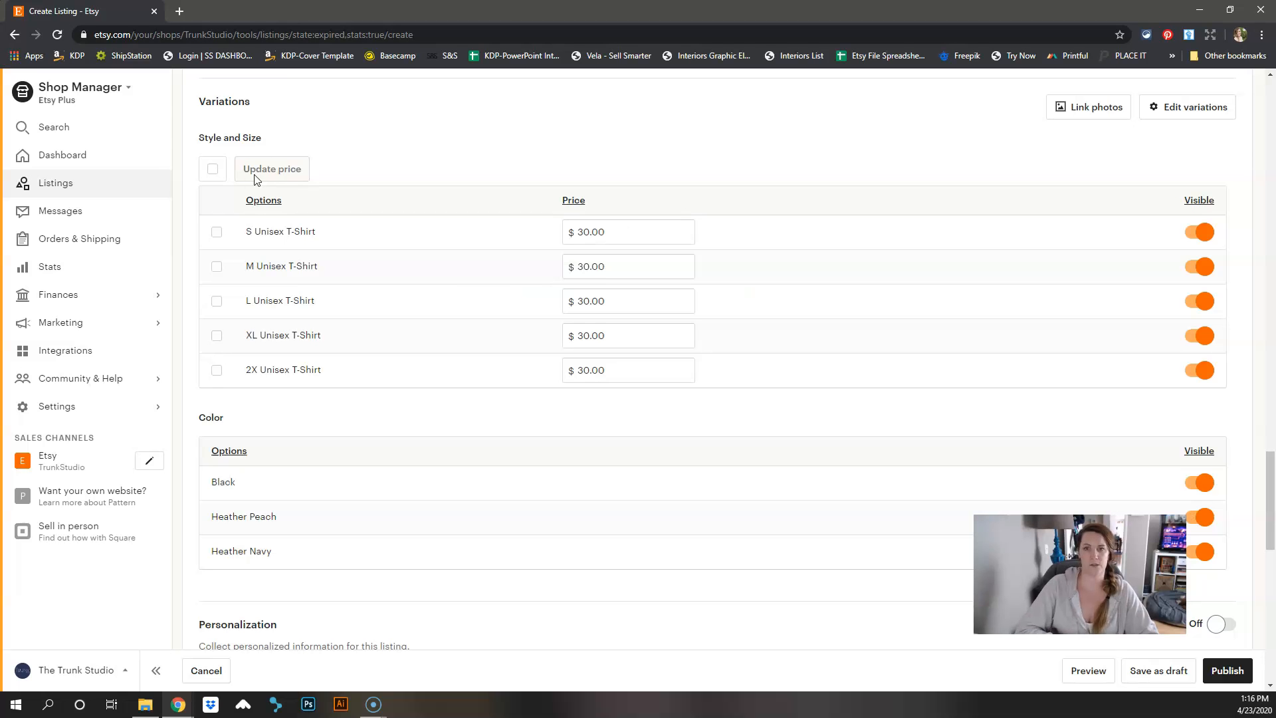
# - Set the price of the 2X Unisex T-Shirt to $32.00
pyautogui.doubleClick(615, 371)
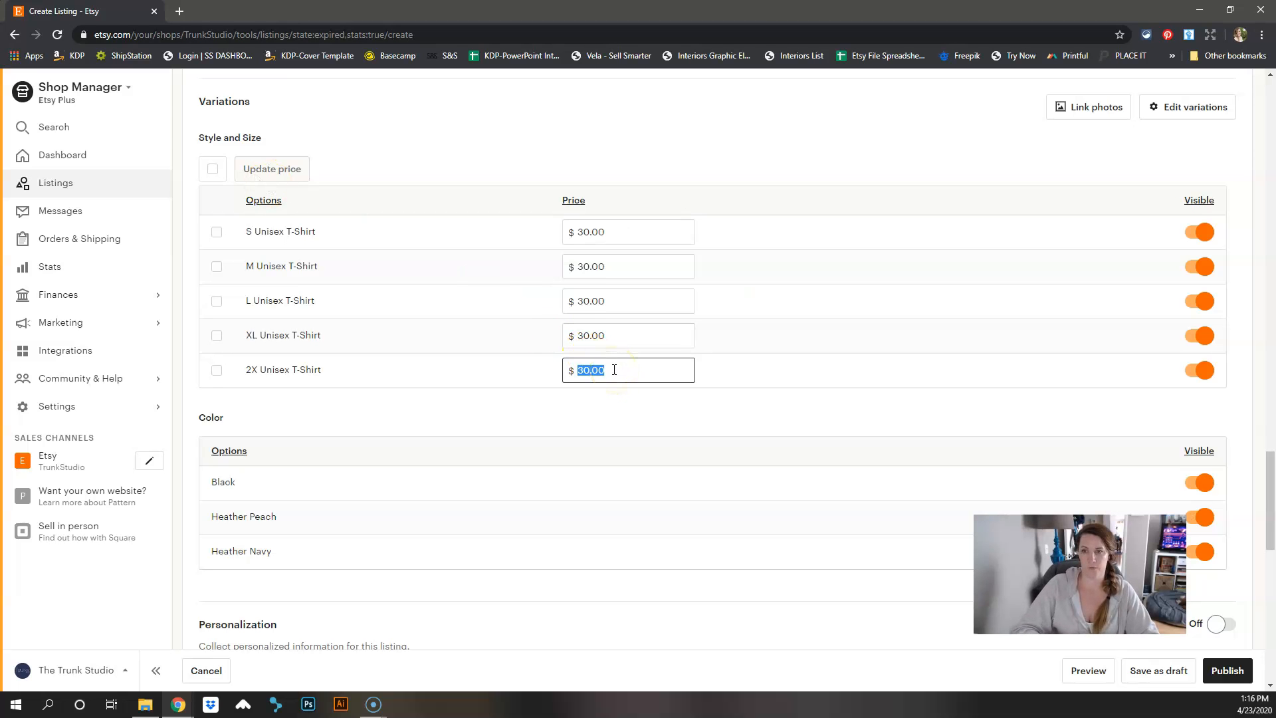
pyautogui.write('32.00')
pyautogui.click(598, 420)
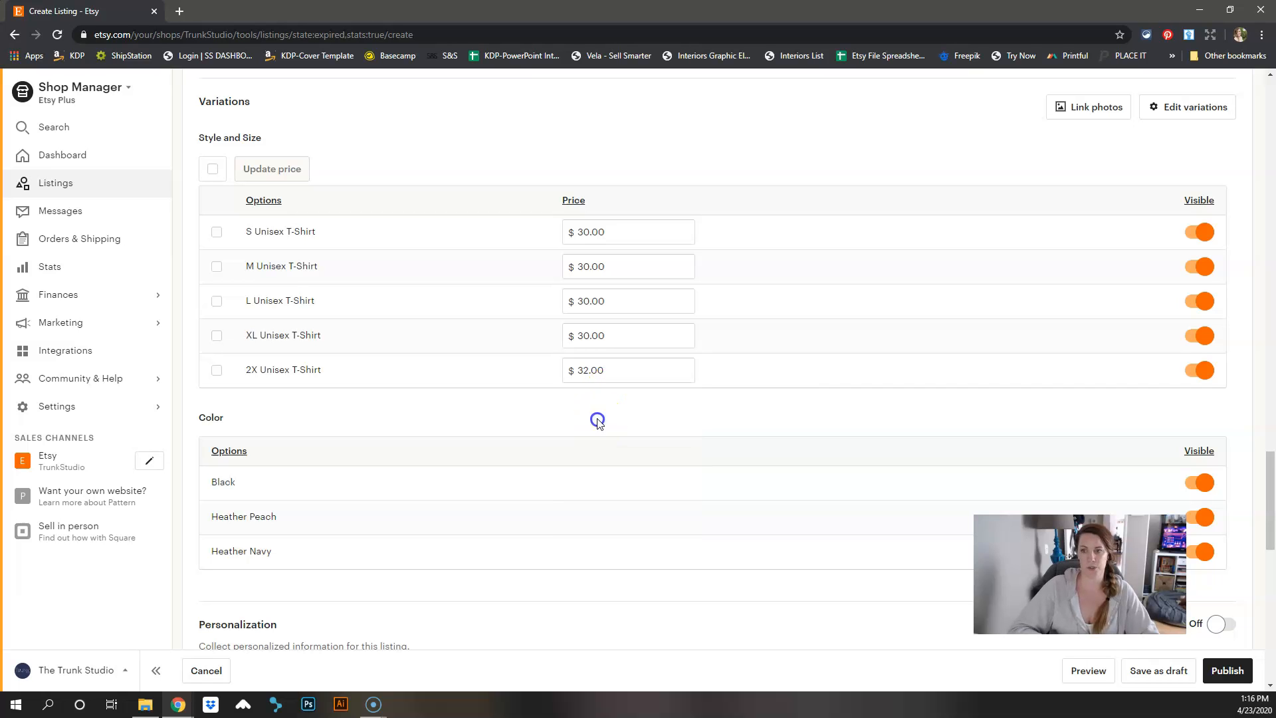
# - Link the matching shirt photos to the Black, Heather Peach and Heather Navy color options and save the links
pyautogui.click(1090, 117)
pyautogui.click(499, 408)
pyautogui.click(498, 459)
pyautogui.click(509, 398)
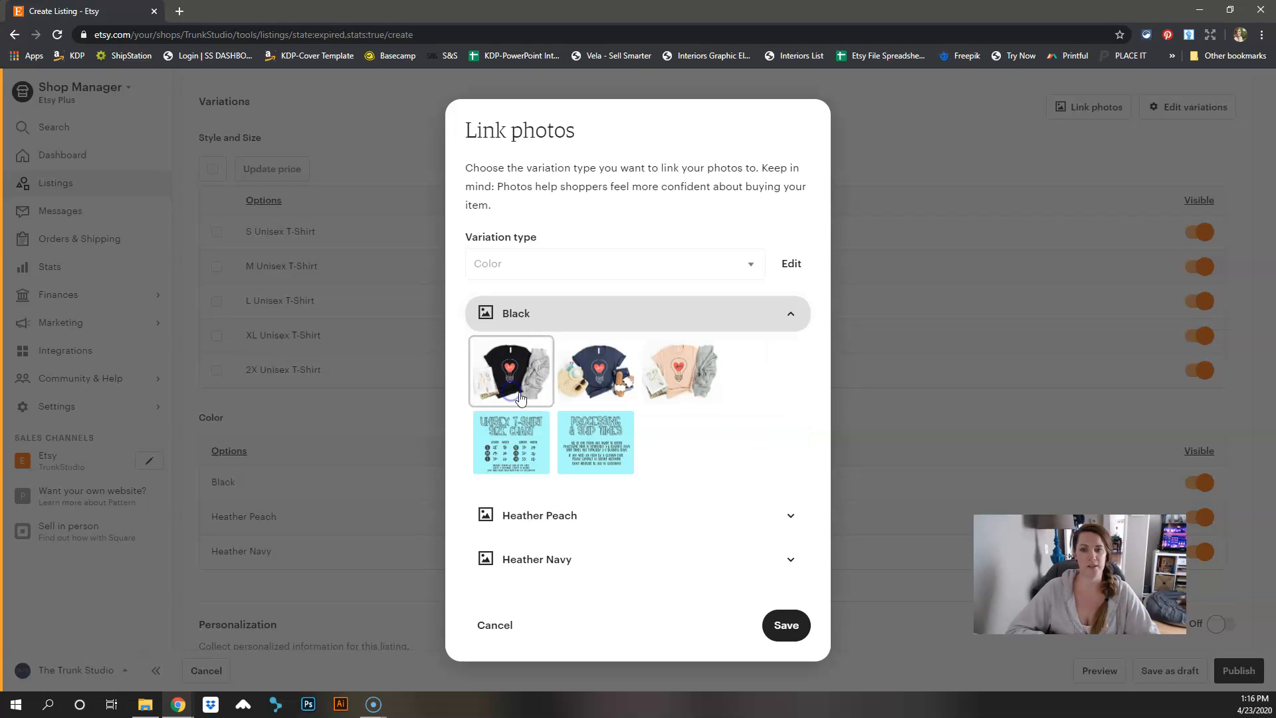
pyautogui.click(522, 517)
pyautogui.click(684, 416)
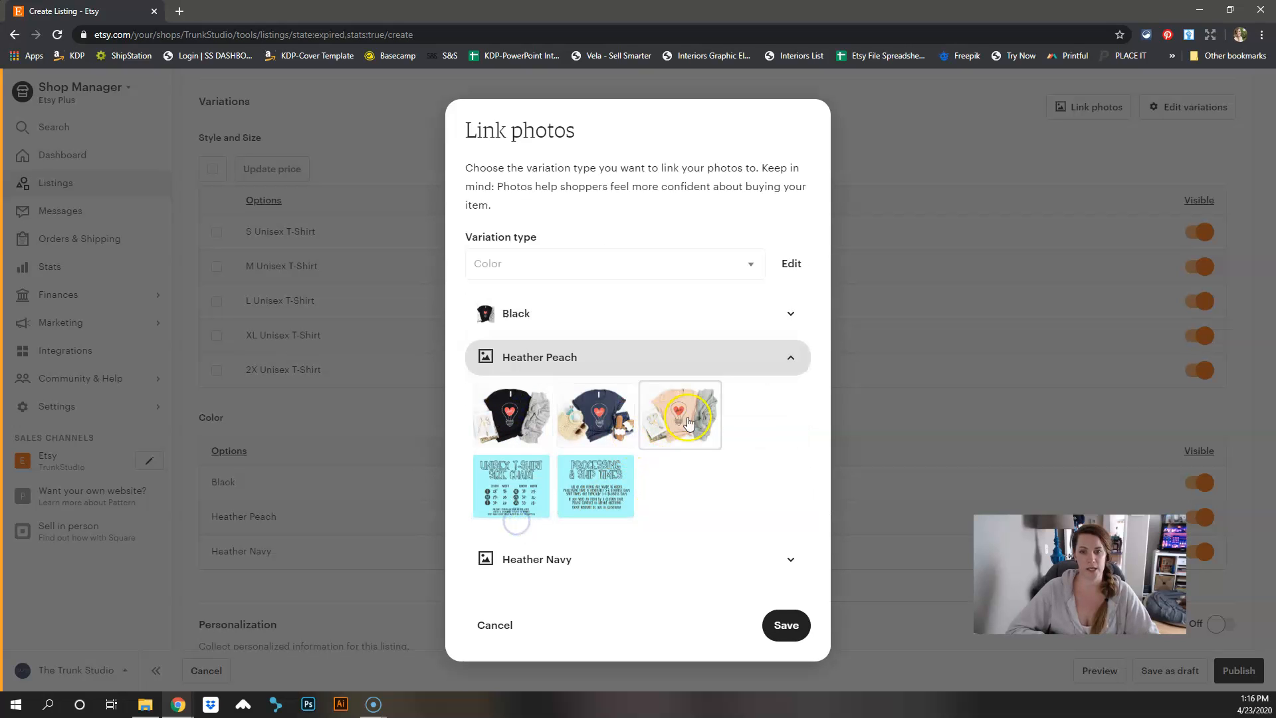
pyautogui.click(587, 574)
pyautogui.click(595, 456)
pyautogui.click(779, 621)
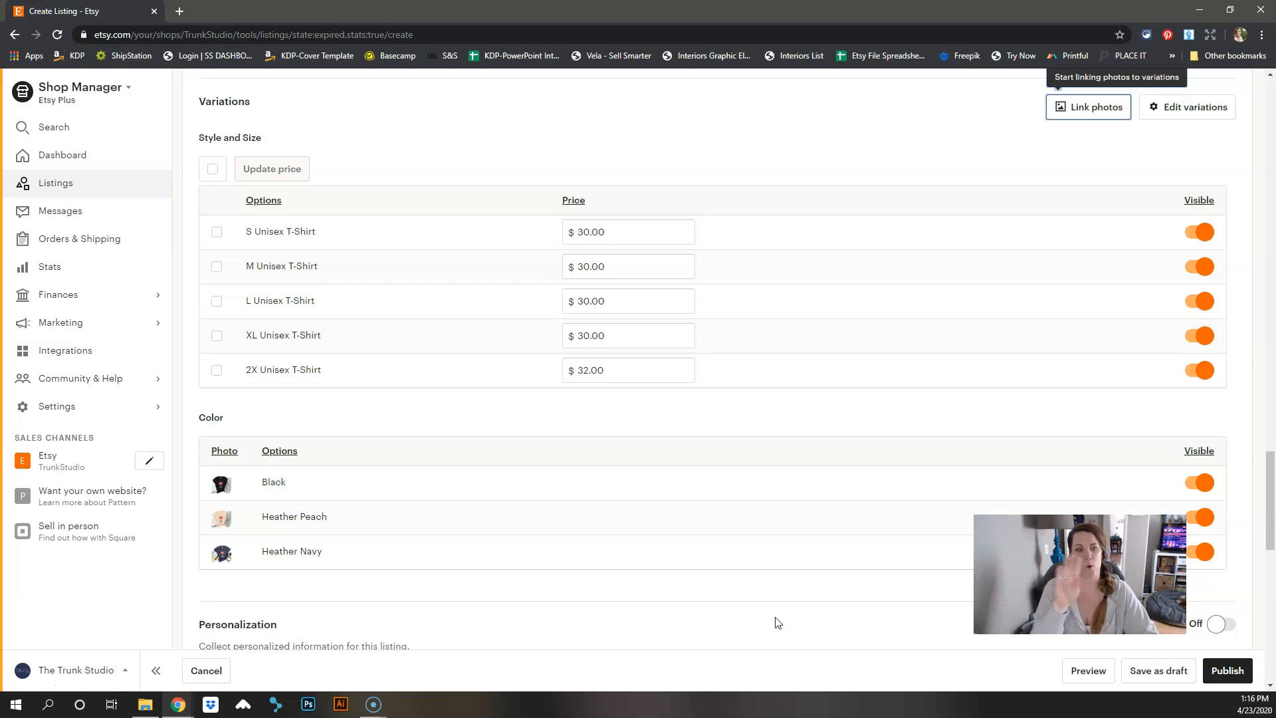
pyautogui.click(725, 631)
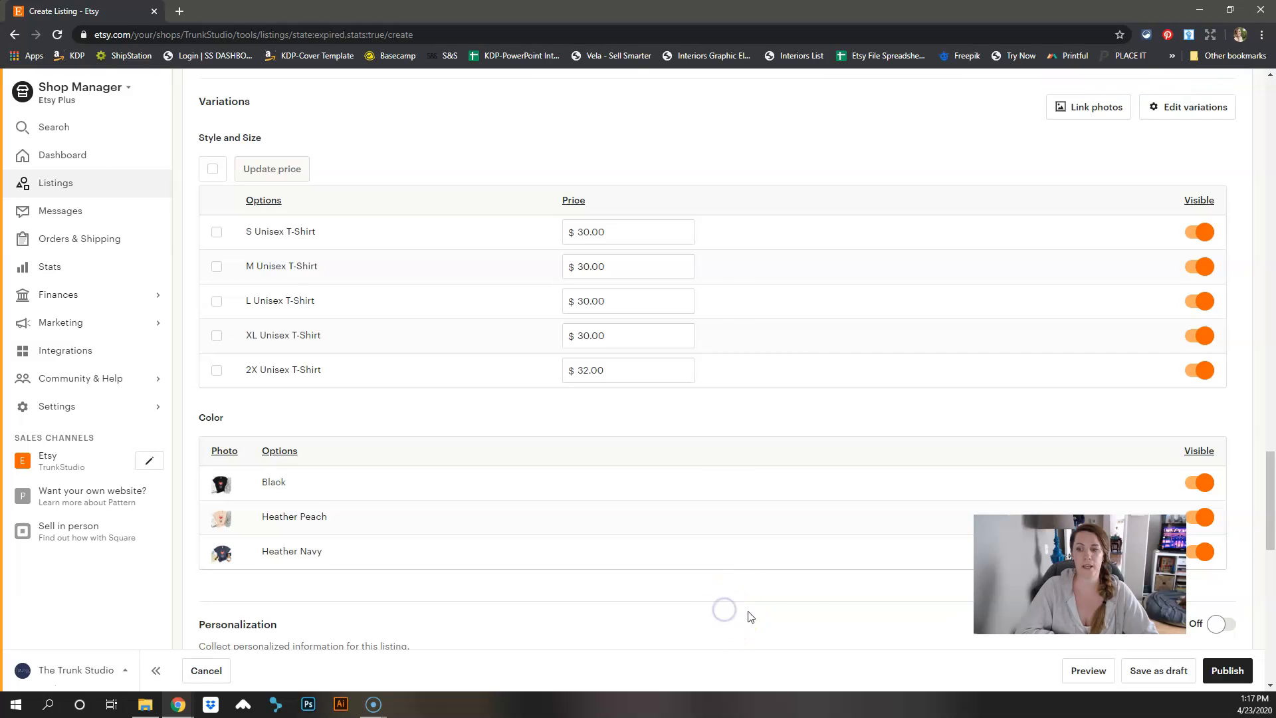
pyautogui.scroll(-1, 795, 612)
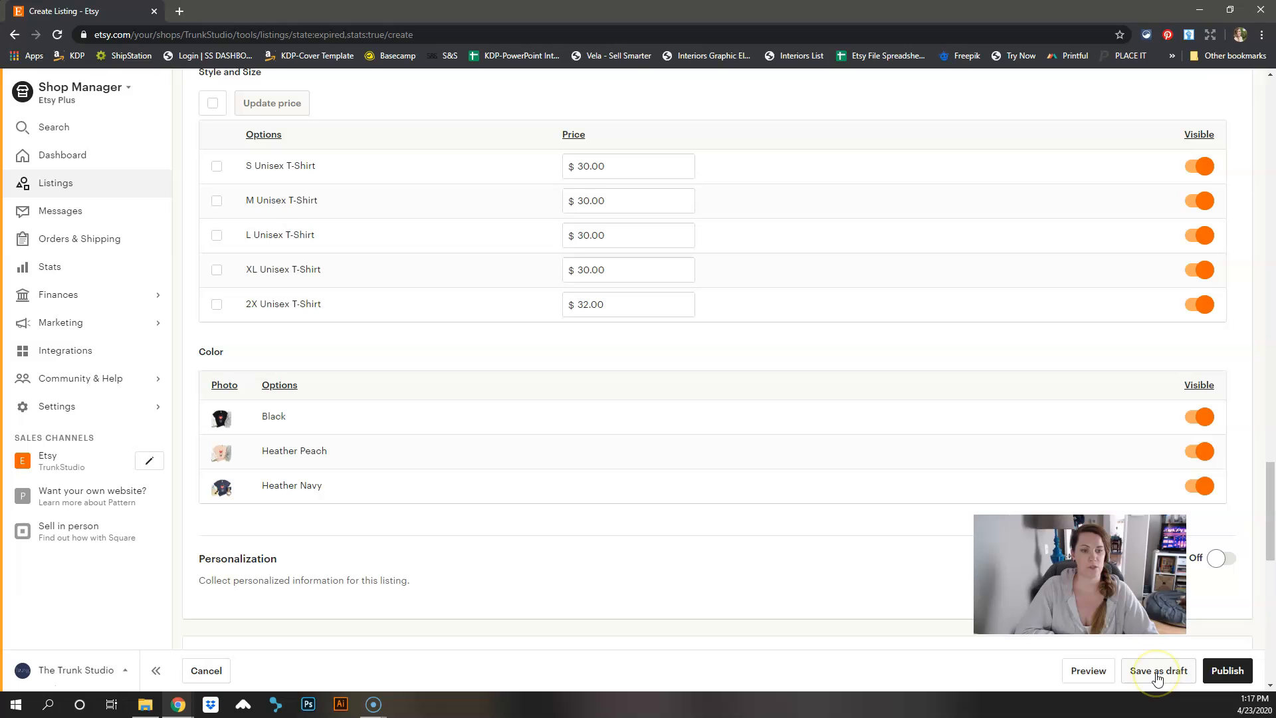
# - Try to save the new T-shirt listing as a draft and check the form for required fields that are not filled in
pyautogui.click(1150, 672)
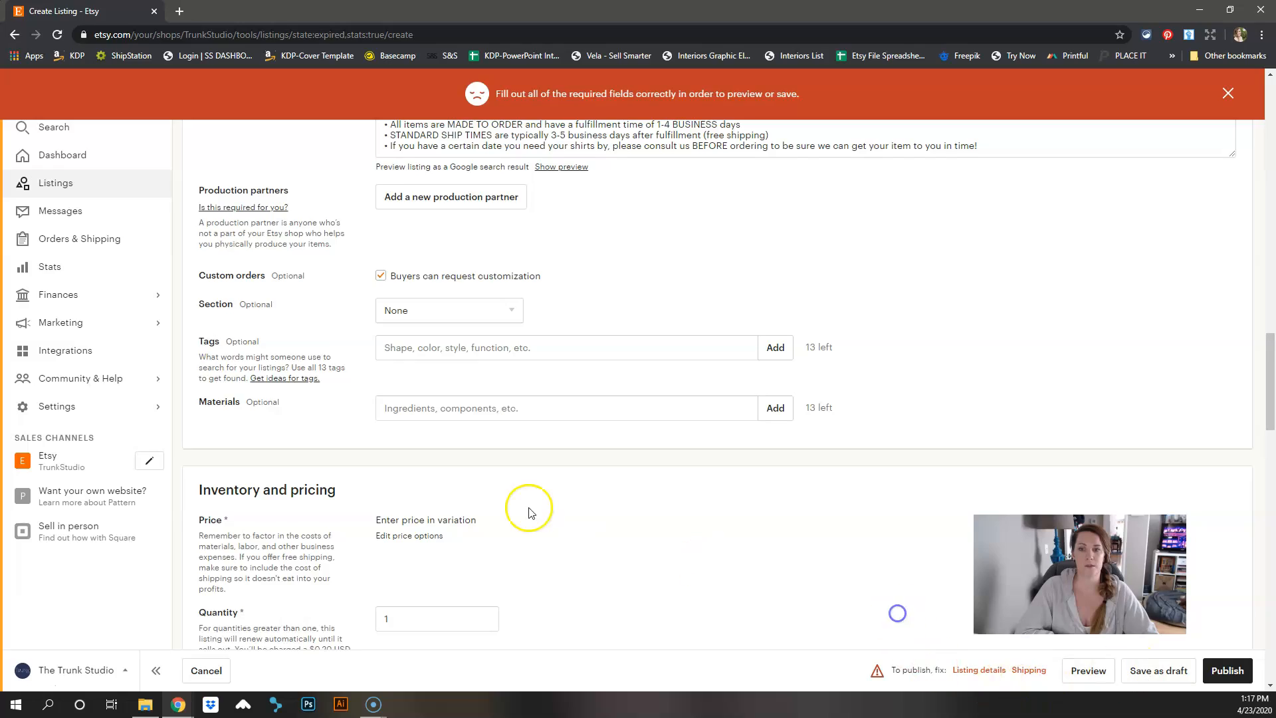
pyautogui.scroll(20, 527, 508)
pyautogui.scroll(3, 521, 504)
pyautogui.scroll(-8, 521, 504)
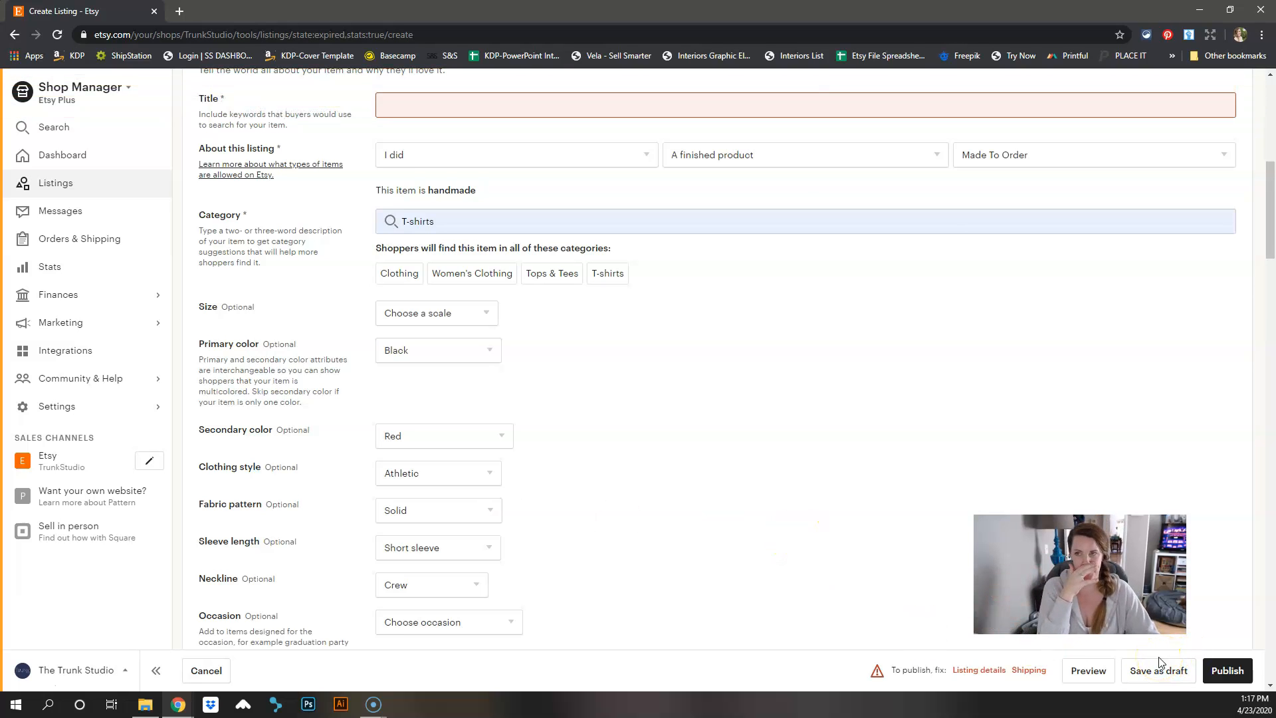
pyautogui.scroll(8, 1131, 469)
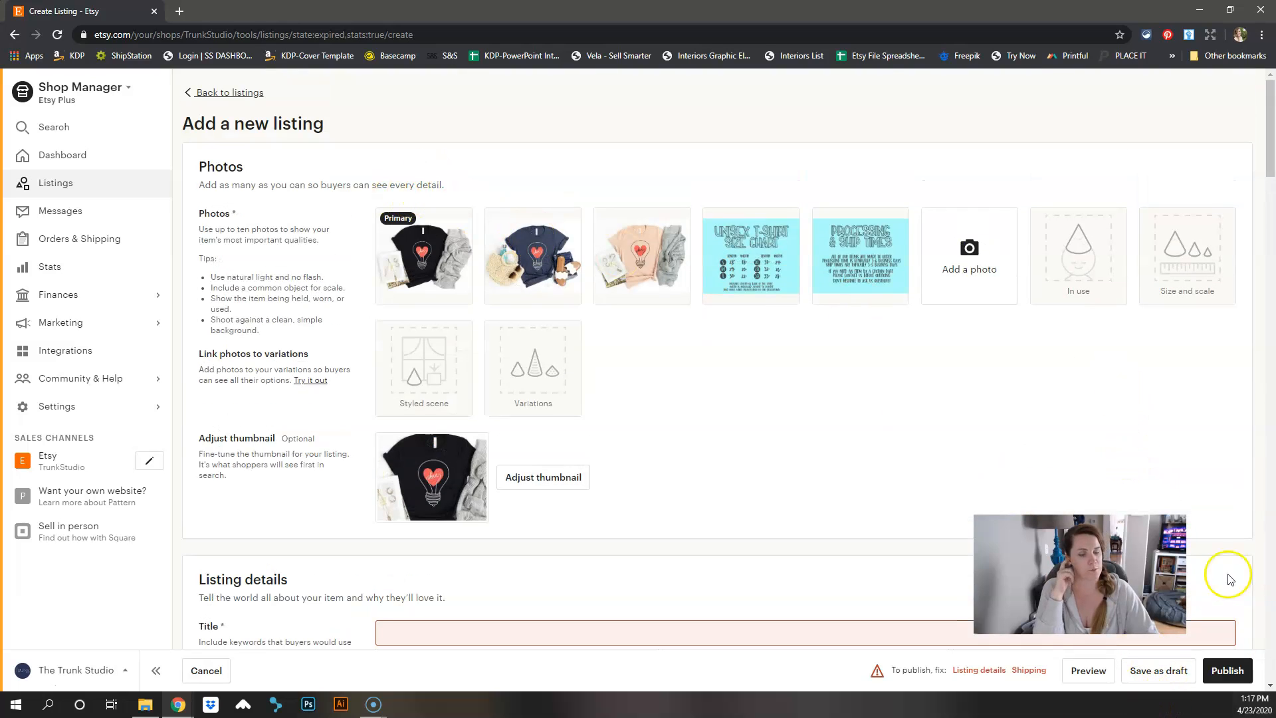
# - Leave the new listing form for the listings overview and discard the unsaved changes
pyautogui.click(221, 91)
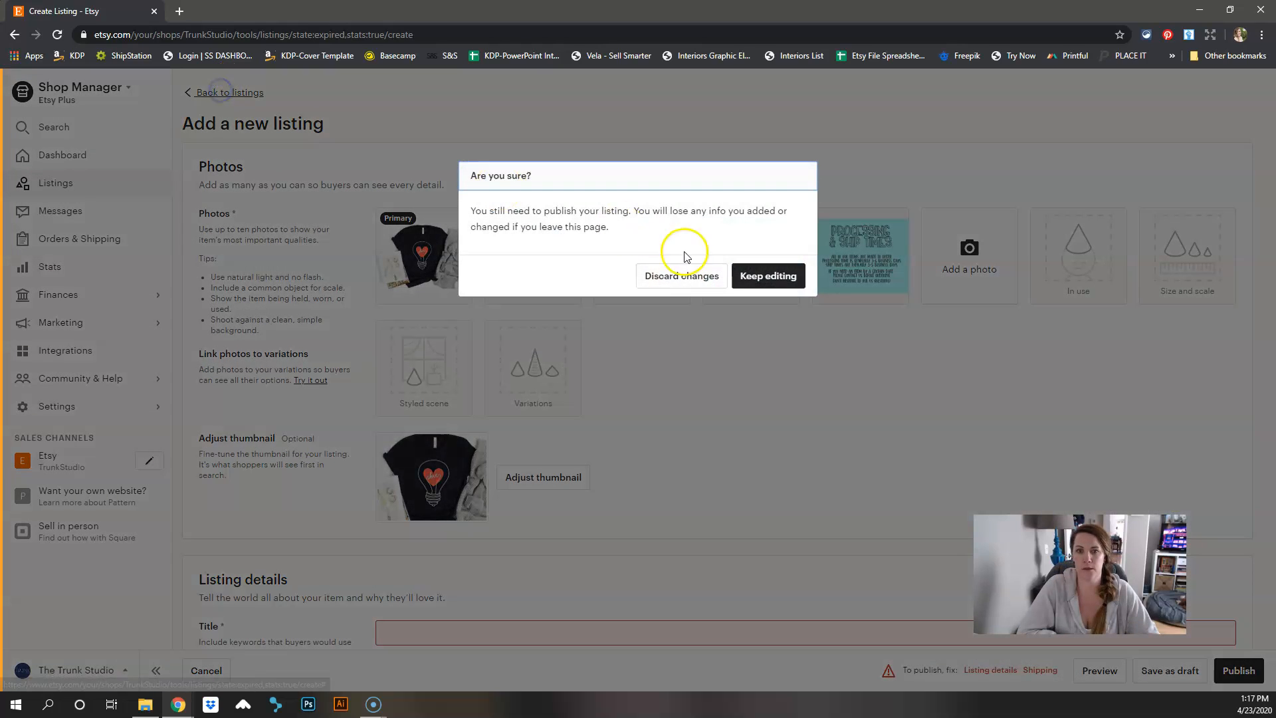
pyautogui.click(679, 275)
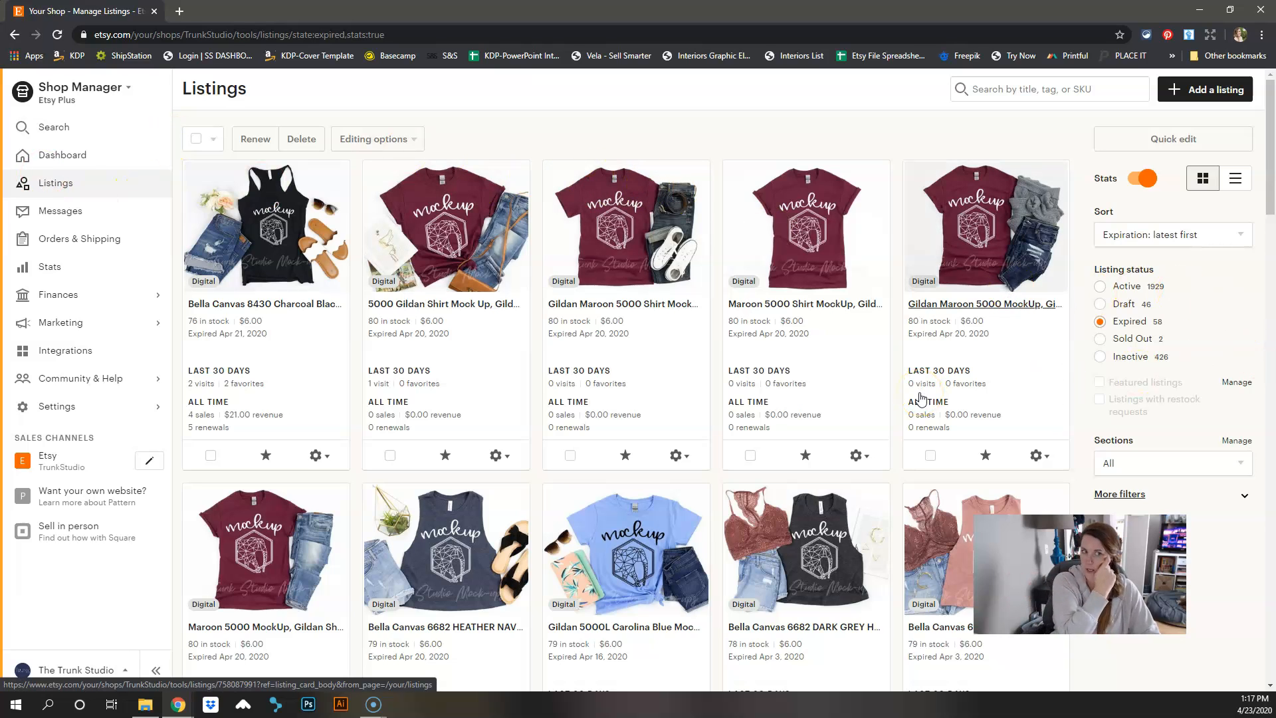
# - Show only the draft listings and open the available actions for the July 4th Shirt Mock Up draft with the navy shirt and flip-flops
pyautogui.click(1103, 304)
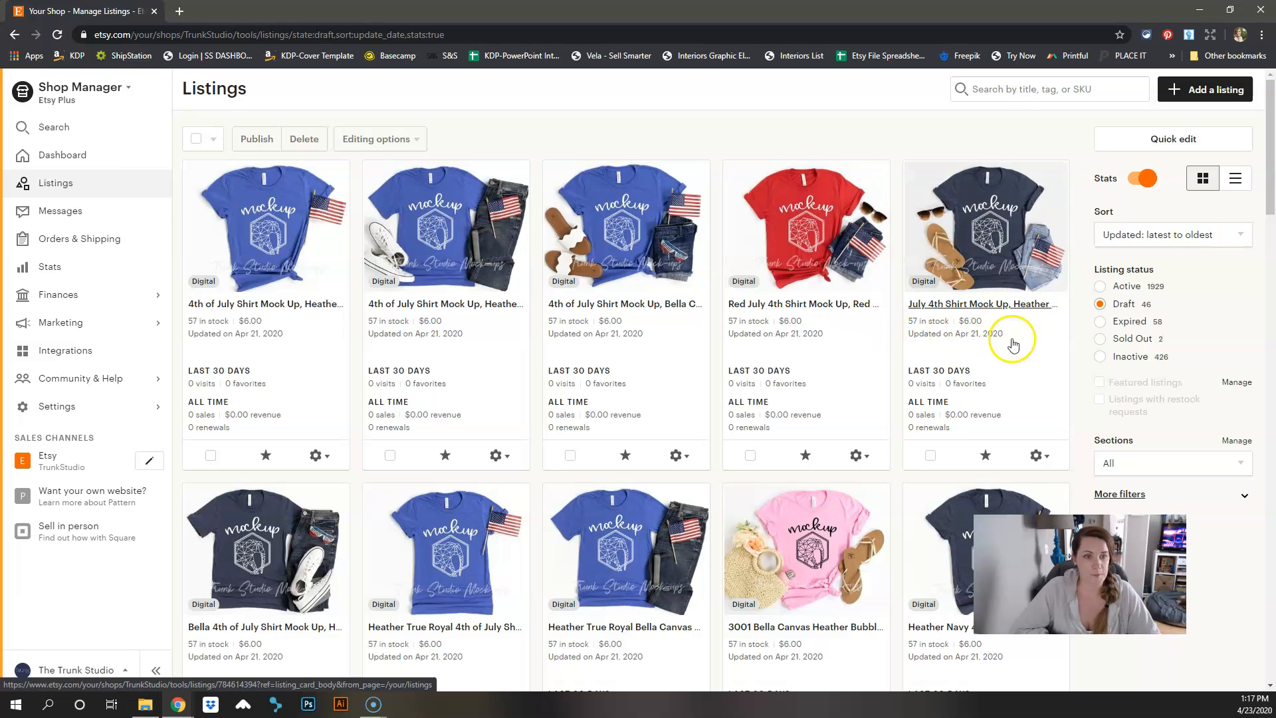
pyautogui.scroll(-1, 940, 365)
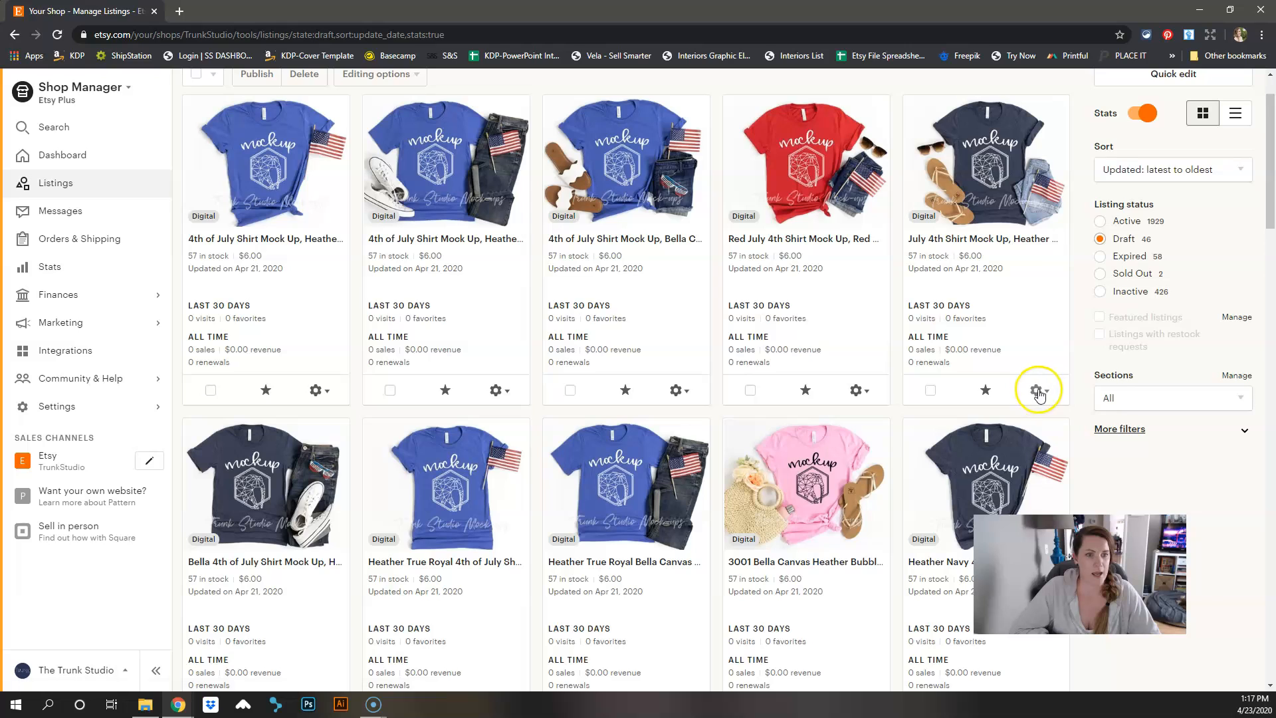
pyautogui.click(1037, 392)
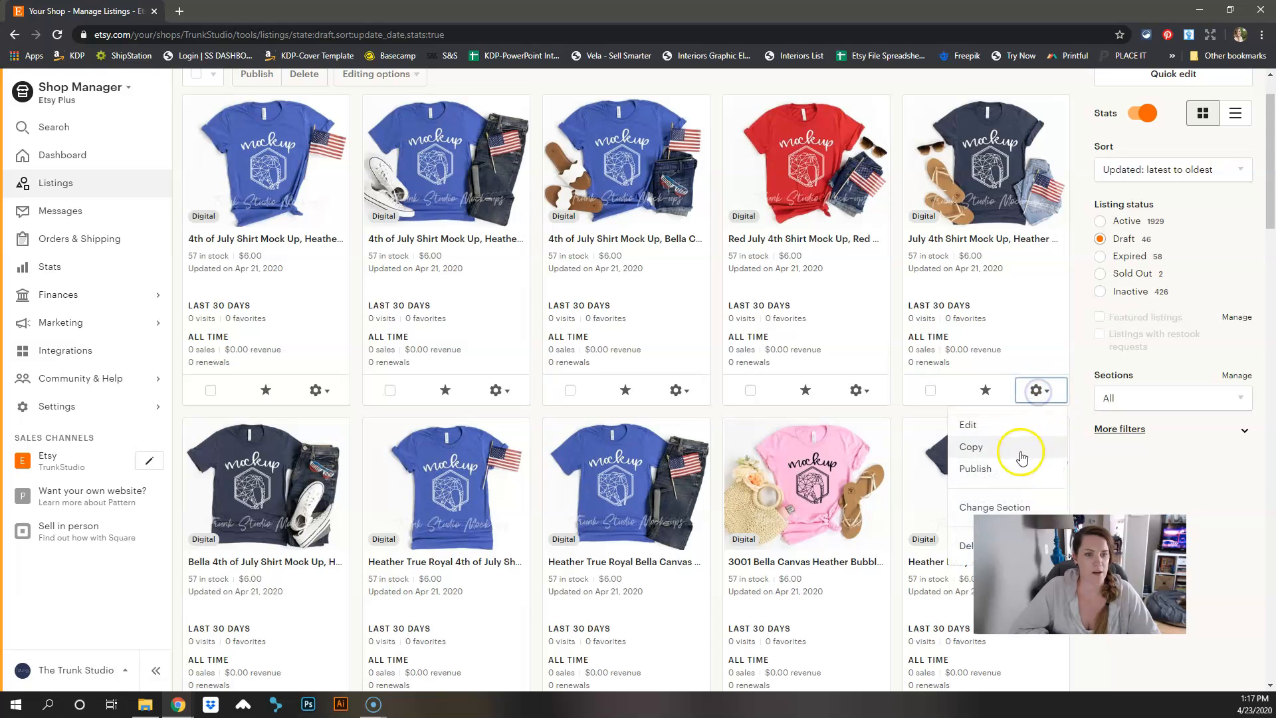